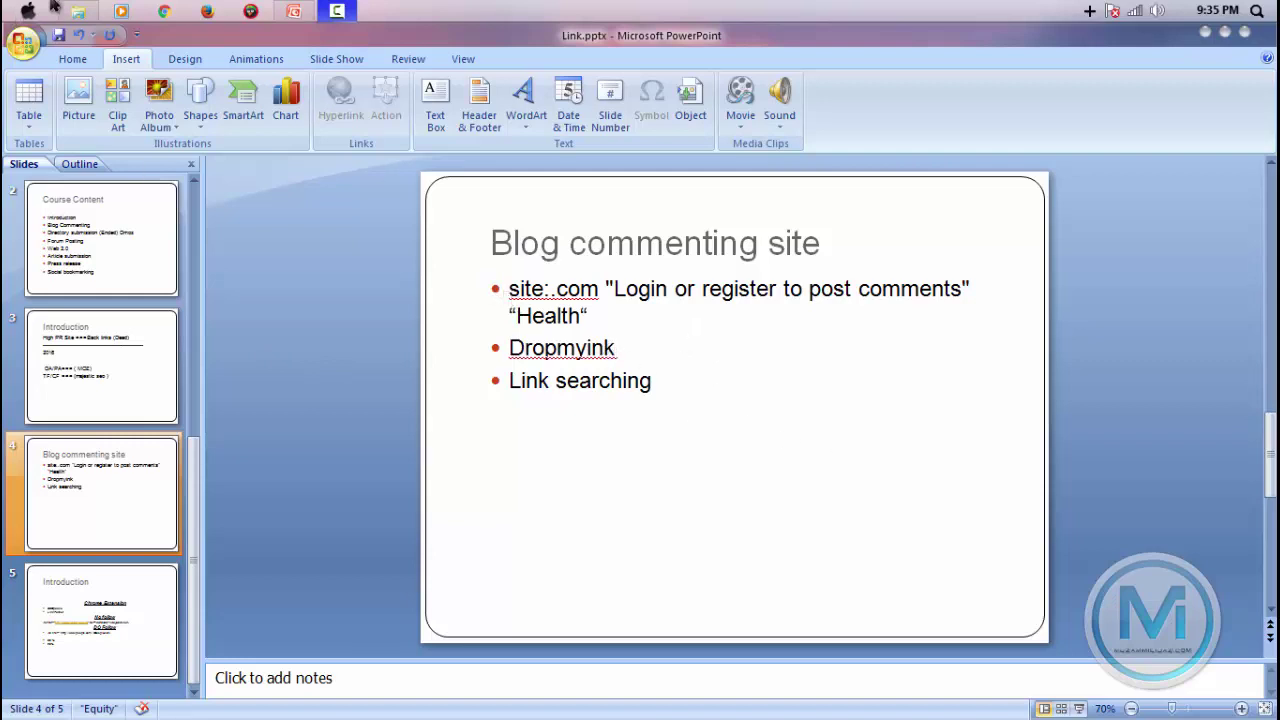
# Switch to Chrome and replace the page that is loading with a blank new tab.
pyautogui.click(165, 11)
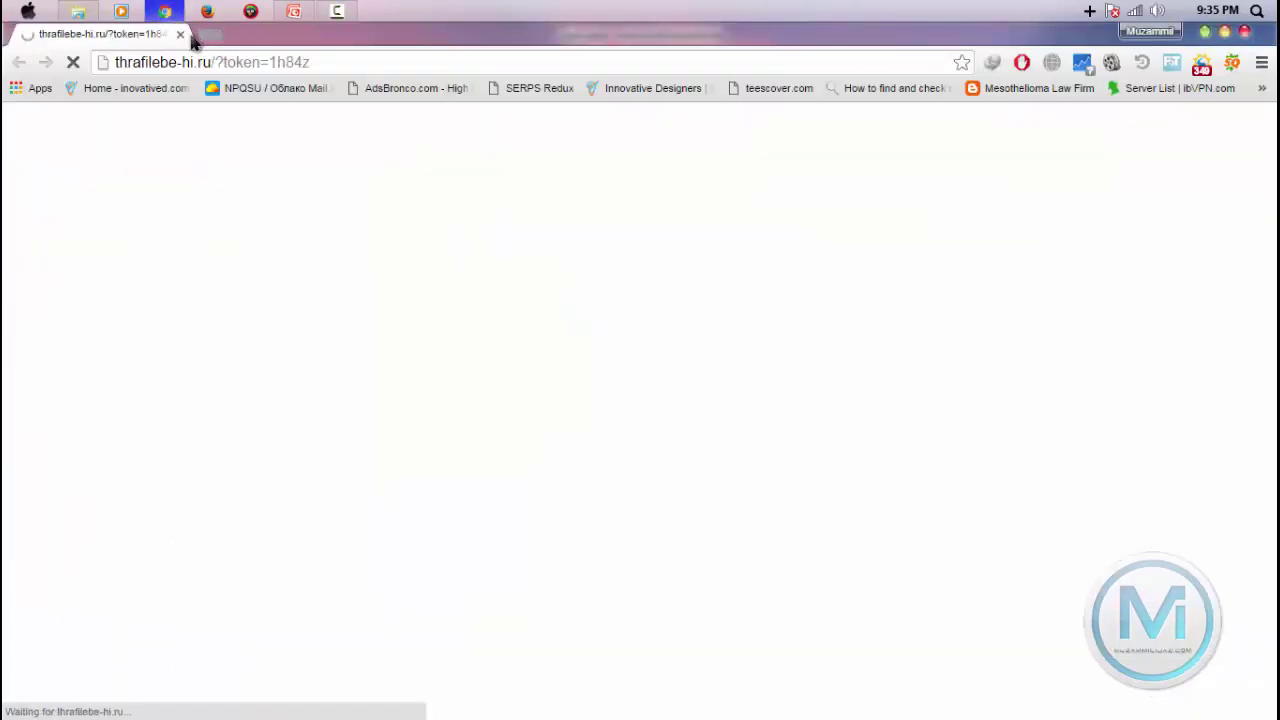
pyautogui.click(180, 34)
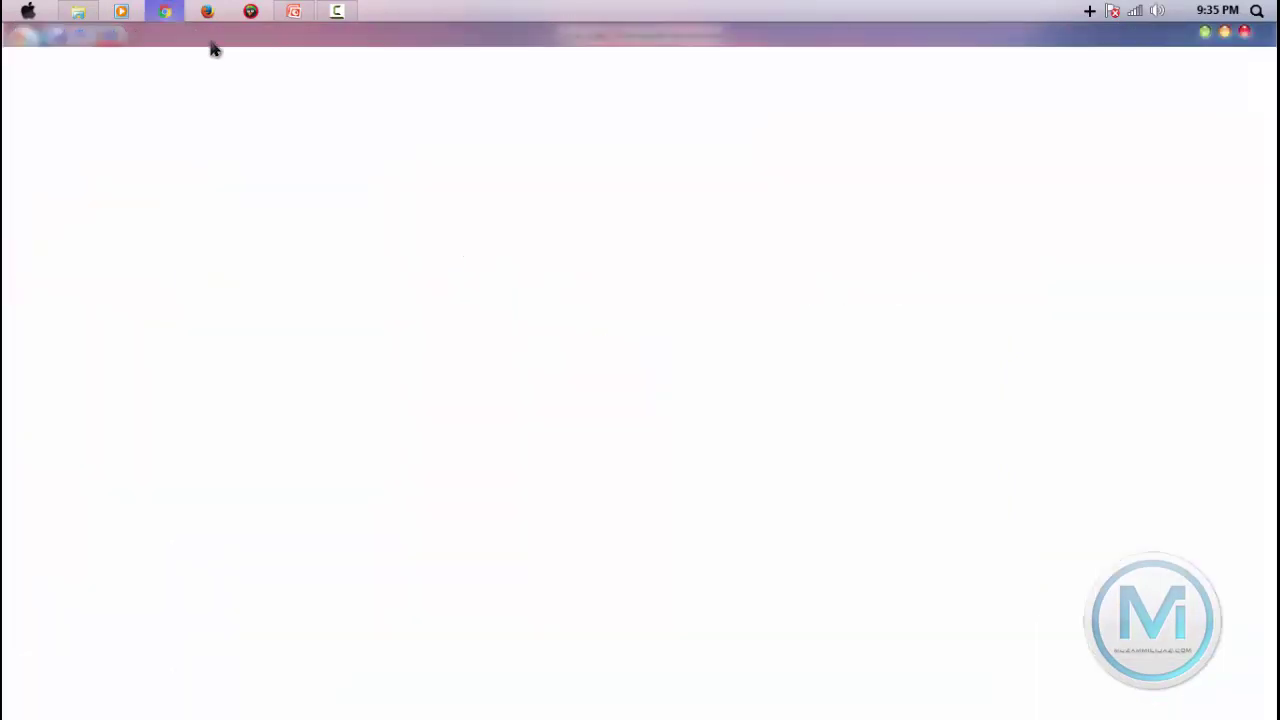
pyautogui.click(206, 34)
pyautogui.click(180, 34)
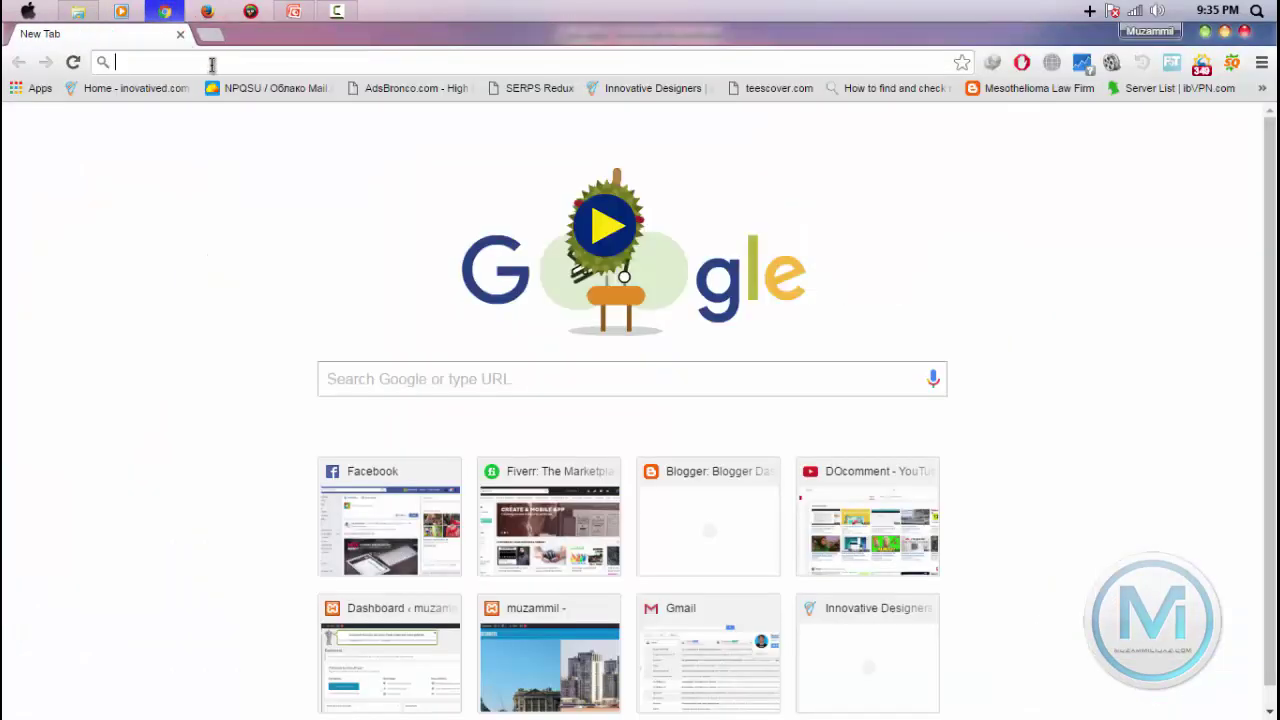
# Switch to PowerPoint and copy the query site:.com "Login or register to post comments" "Health" from the Blog commenting site slide.
pyautogui.click(294, 11)
pyautogui.click(508, 287)
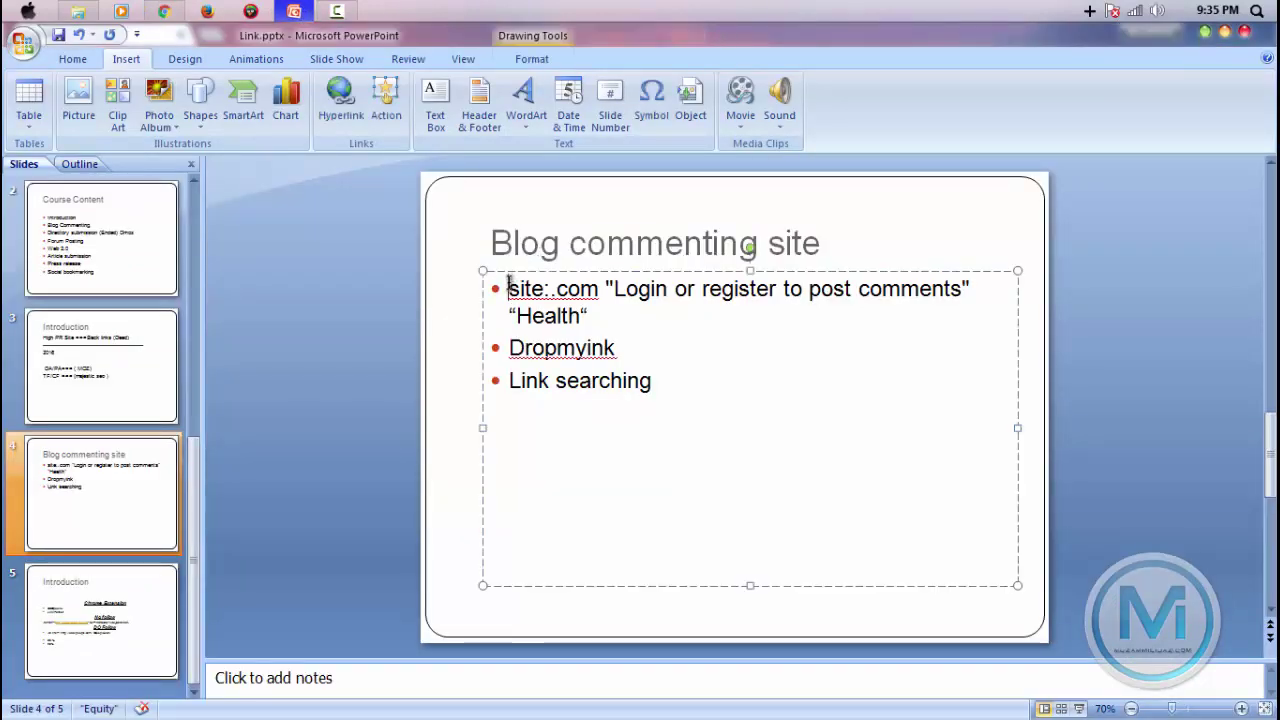
pyautogui.moveTo(517, 287); pyautogui.dragTo(833, 307)
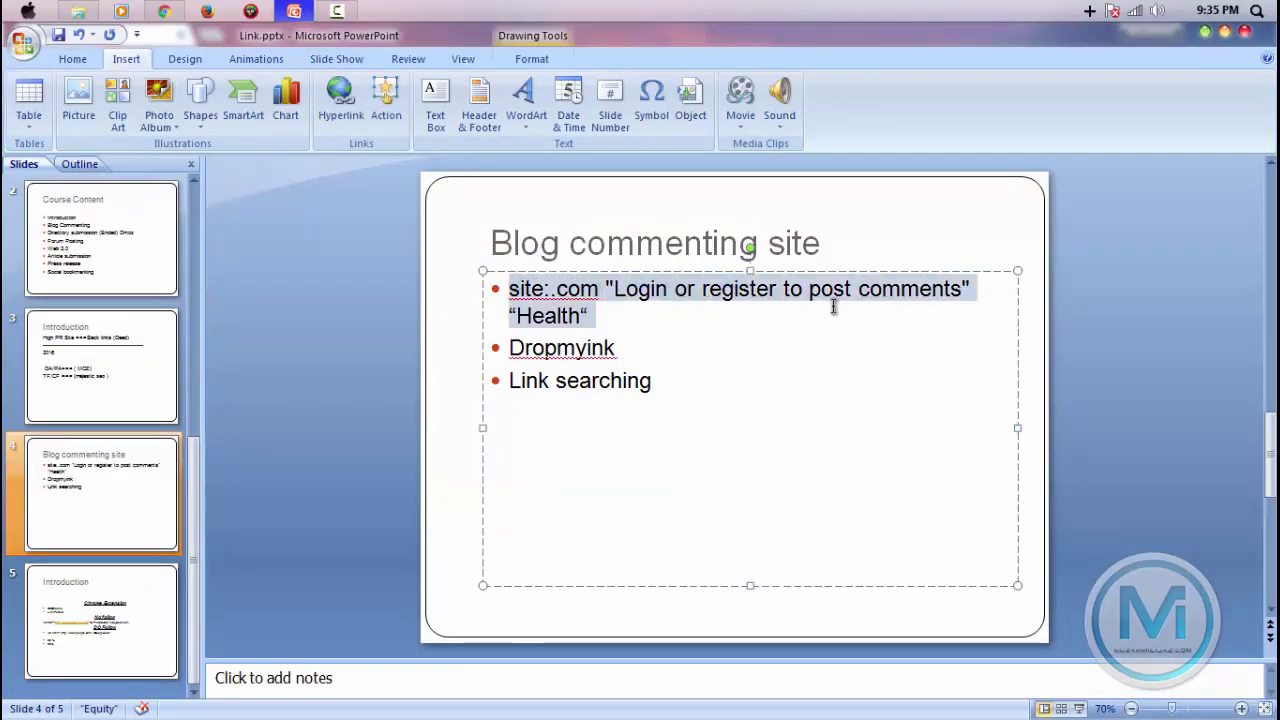
pyautogui.rightClick(560, 310)
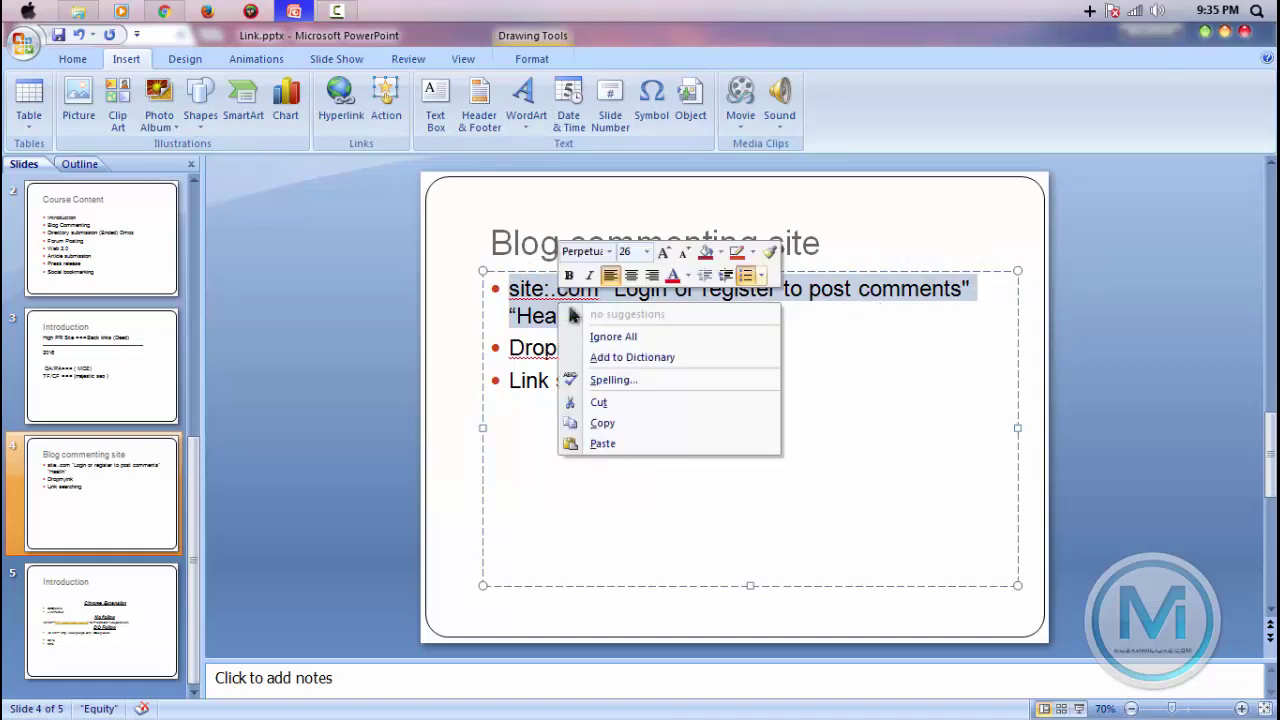
pyautogui.click(597, 424)
# Return to Chrome and run a Google search with the copied site:.com "Login or register to post comments" "Health" query.
pyautogui.click(164, 10)
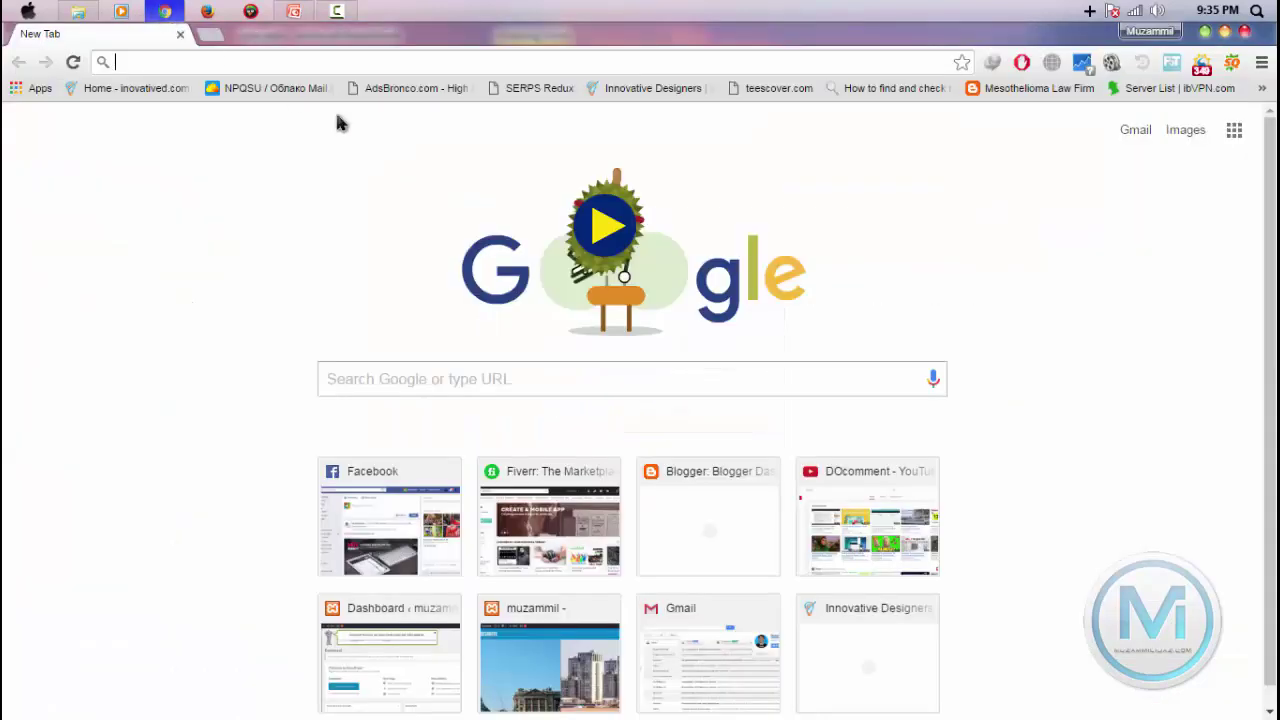
pyautogui.click(460, 383)
pyautogui.press('super+v')
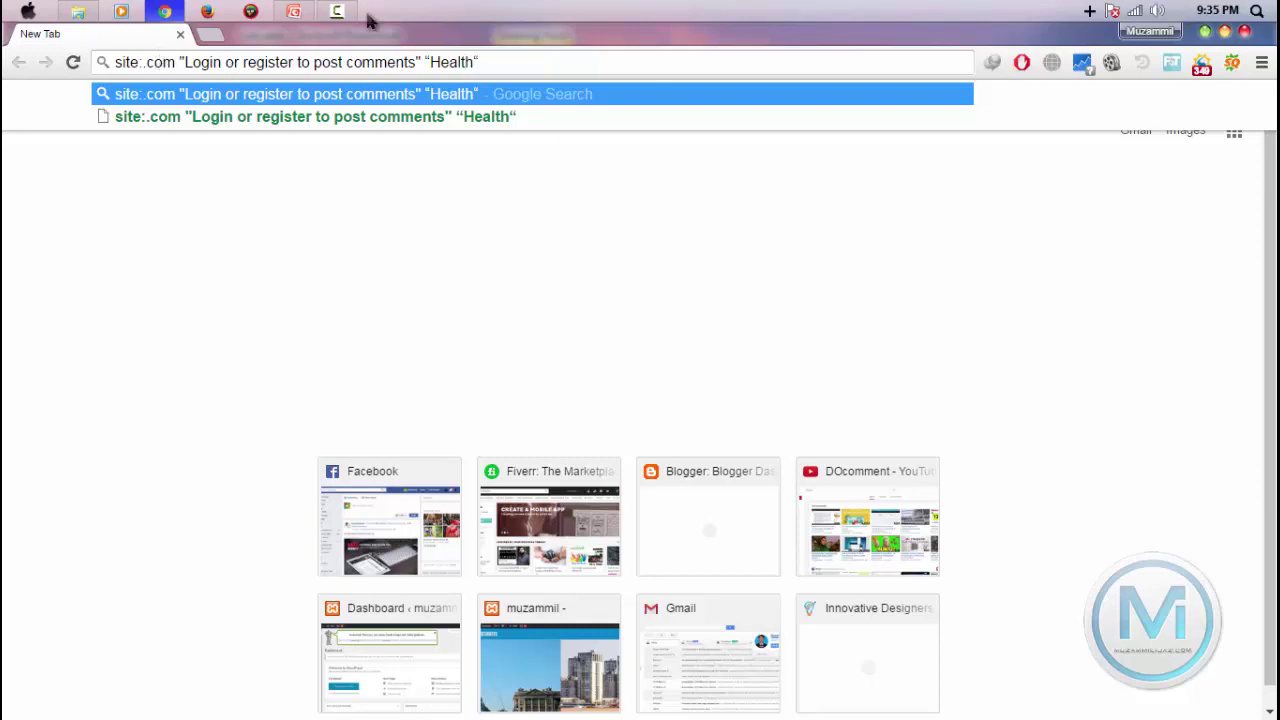
pyautogui.moveTo(431, 62); pyautogui.dragTo(476, 66)
pyautogui.click(476, 66)
pyautogui.press('Return')
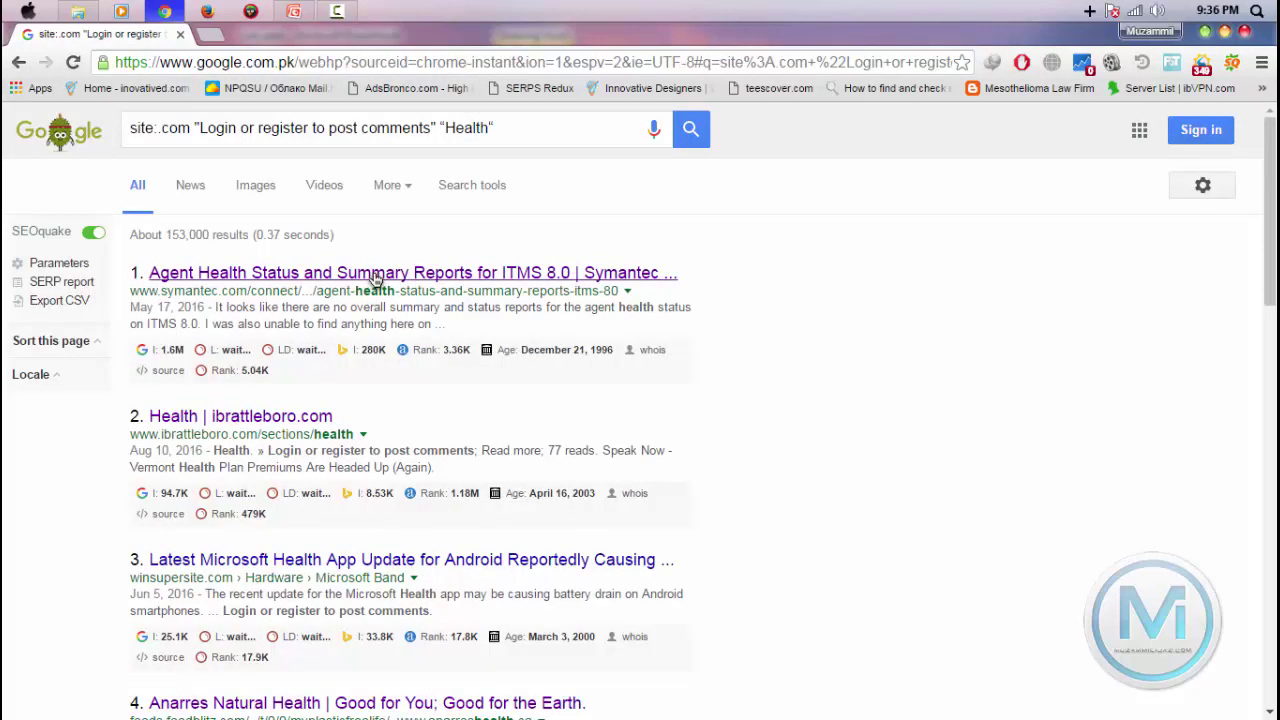
# Open the Symantec and ibrattleboro.com results in new tabs and examine the Symantec page for its comment login link.
pyautogui.keyDown('super'); pyautogui.click(373, 276); pyautogui.keyUp('super')
pyautogui.keyDown('super'); pyautogui.click(310, 420); pyautogui.keyUp('super')
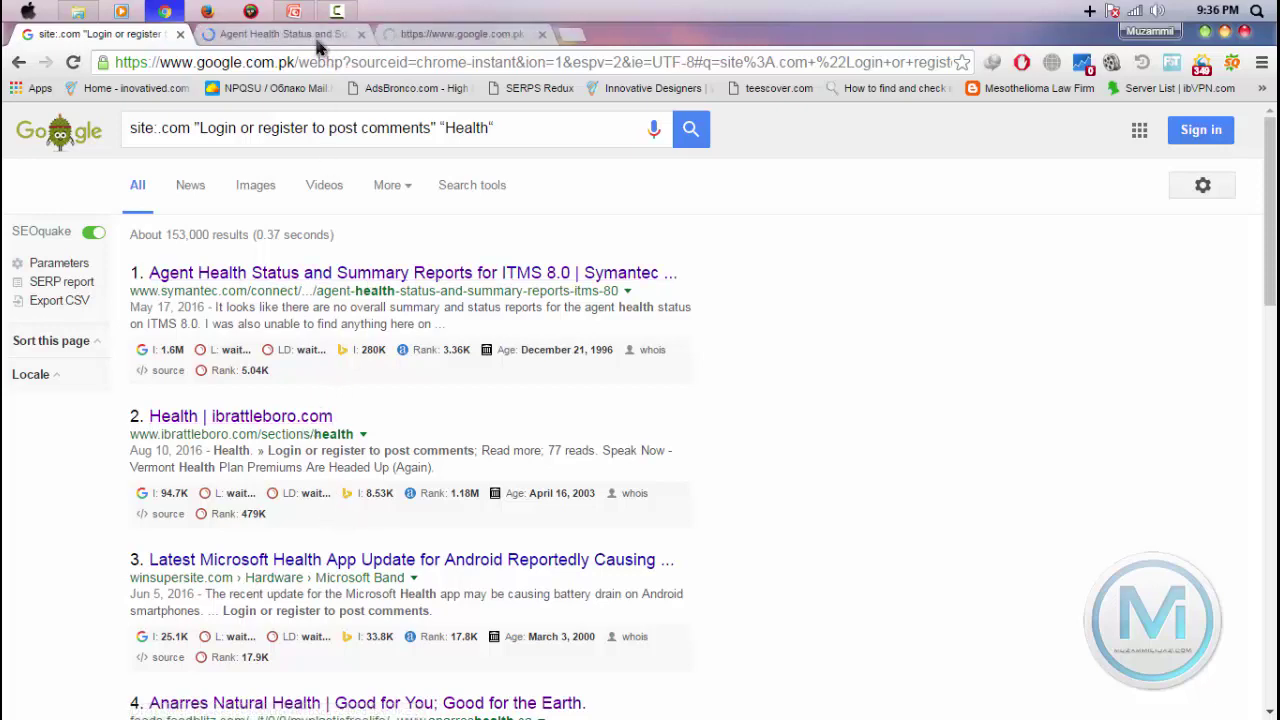
pyautogui.click(316, 40)
pyautogui.scroll(-15, 490, 420)
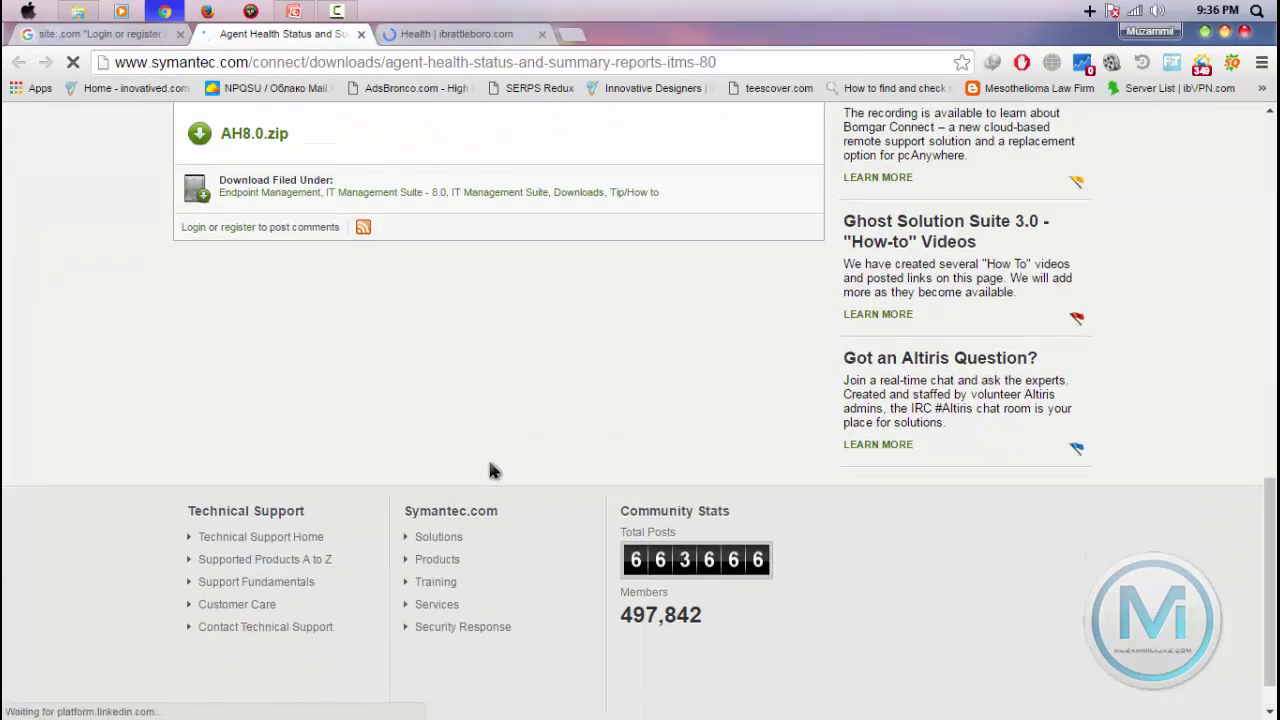
pyautogui.scroll(5, 480, 466)
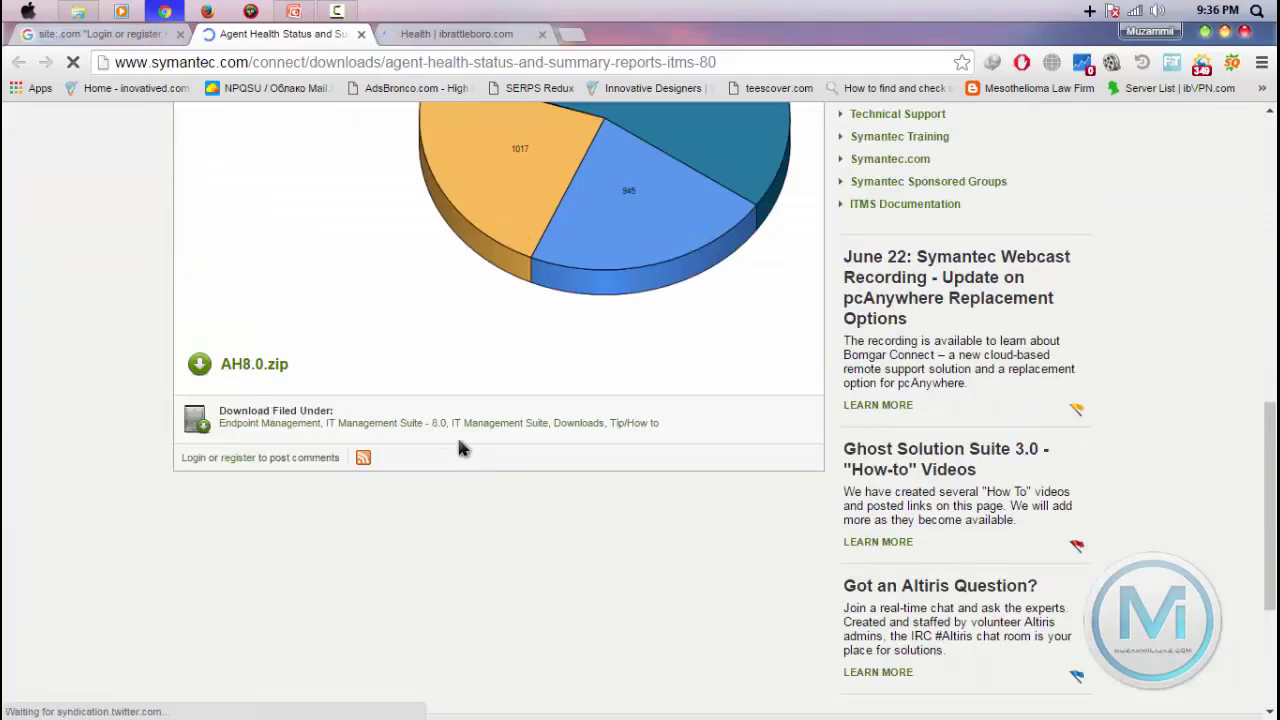
pyautogui.scroll(10, 300, 450)
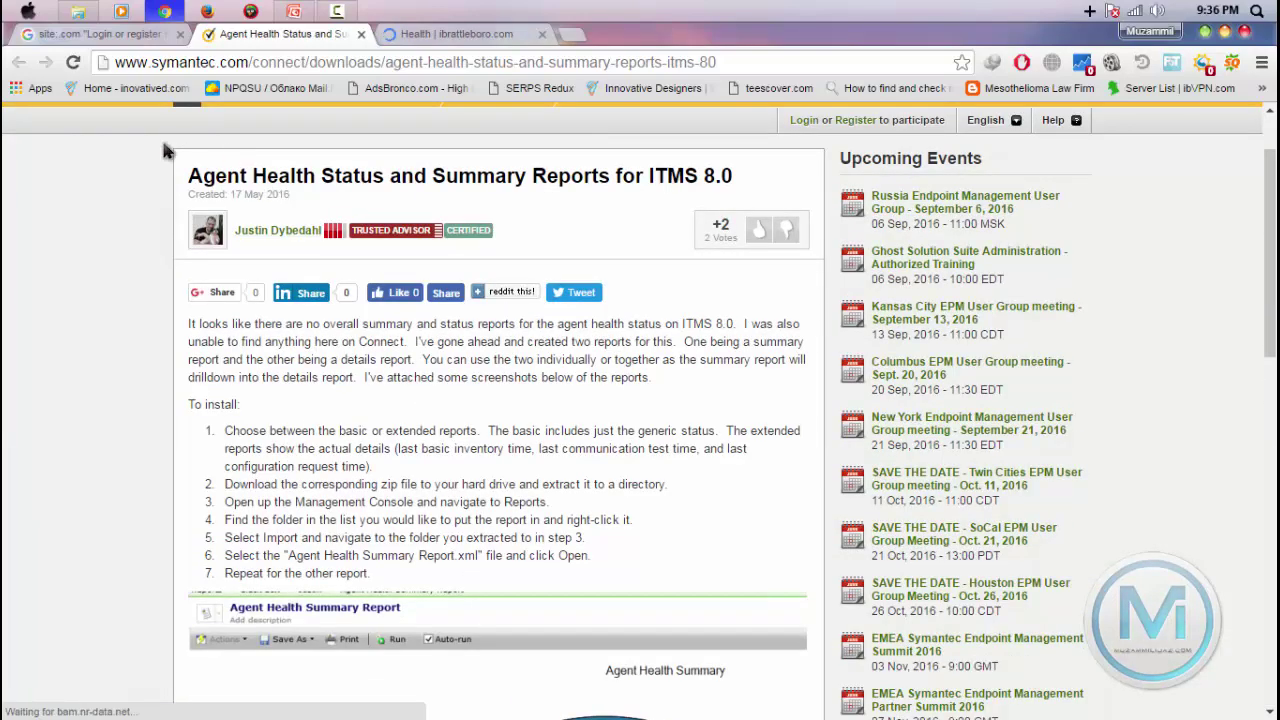
pyautogui.click(110, 34)
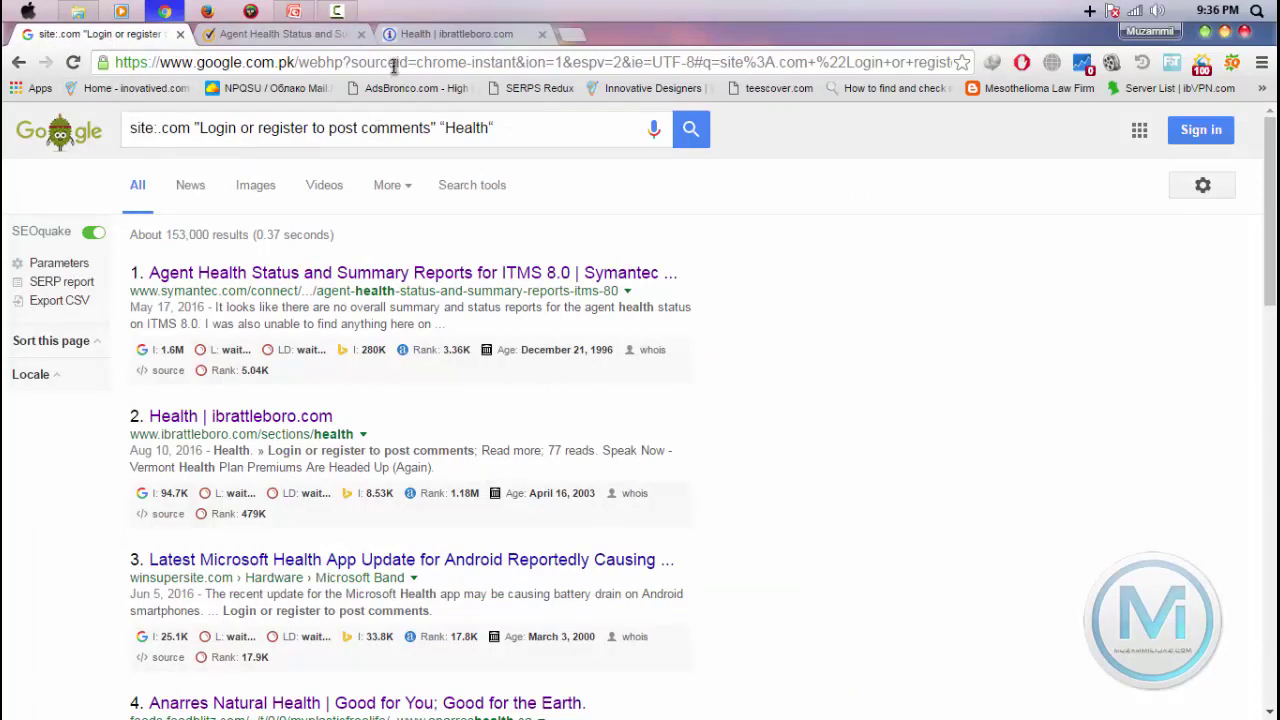
pyautogui.click(294, 34)
pyautogui.scroll(-4, 428, 283)
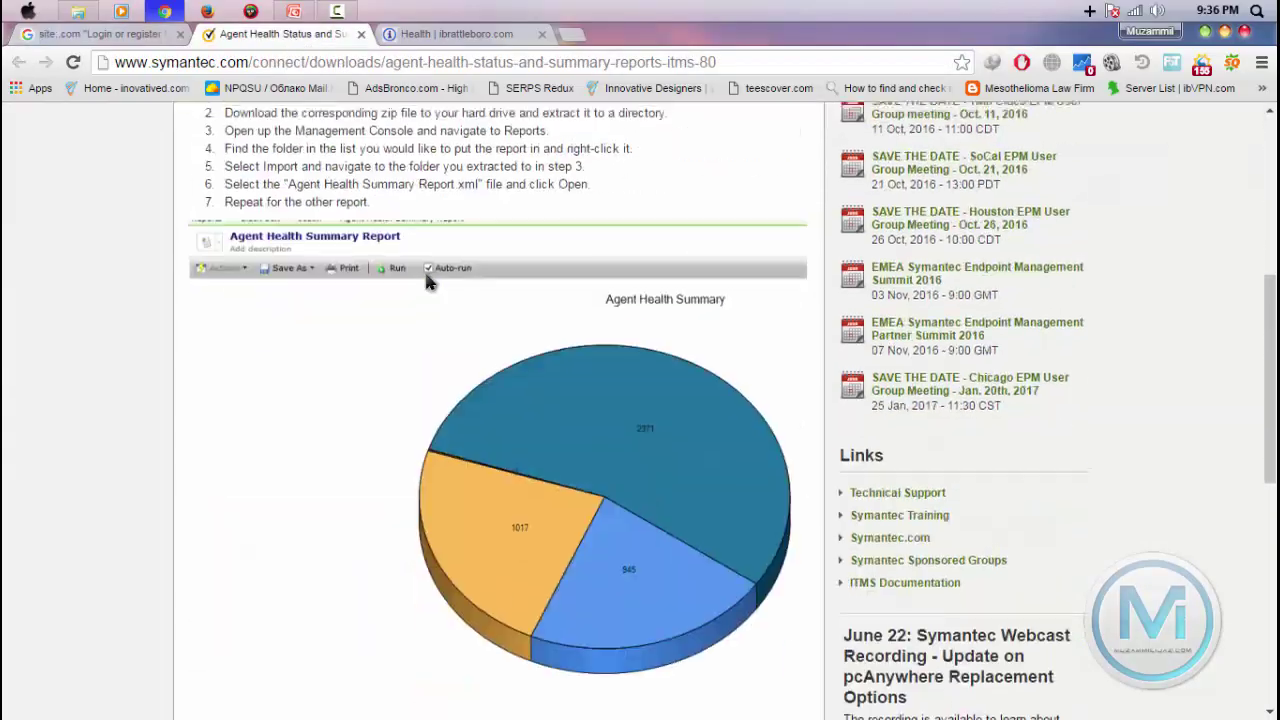
# Look through the ibrattleboro.com health posts for comment login links, and close both result tabs.
pyautogui.click(469, 34)
pyautogui.scroll(-5, 450, 360)
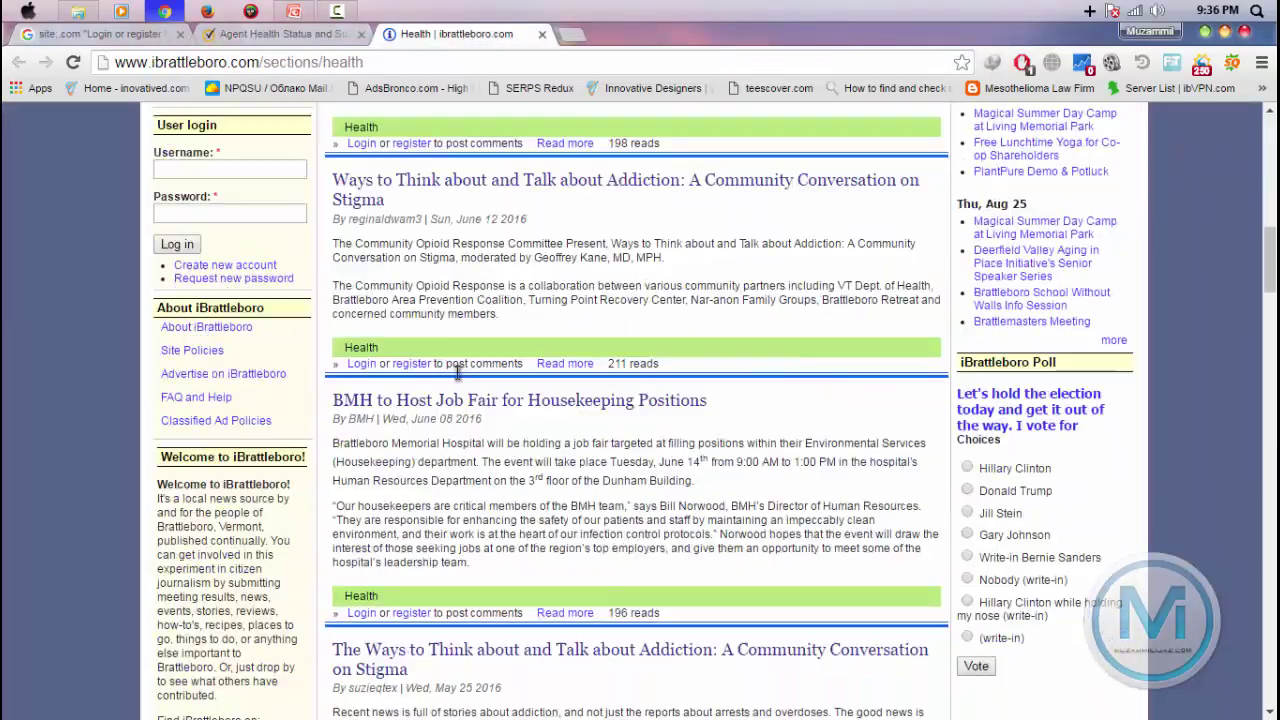
pyautogui.scroll(-20, 458, 372)
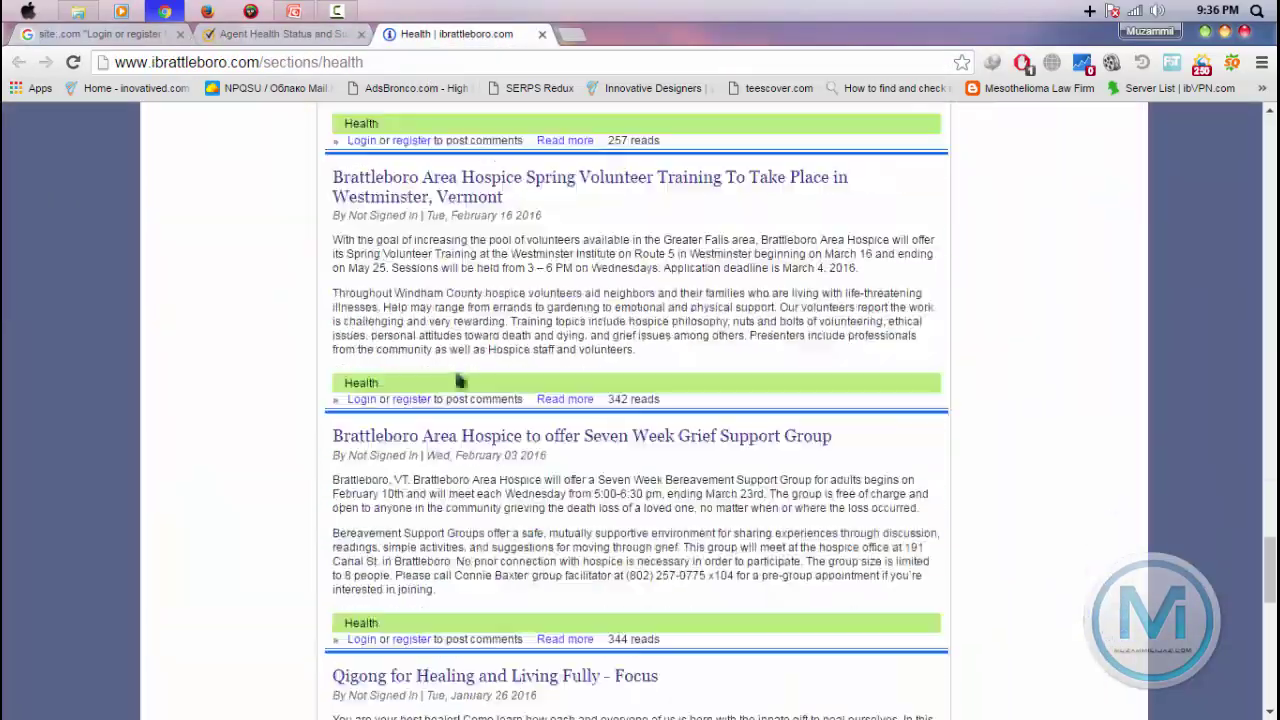
pyautogui.scroll(-10, 460, 381)
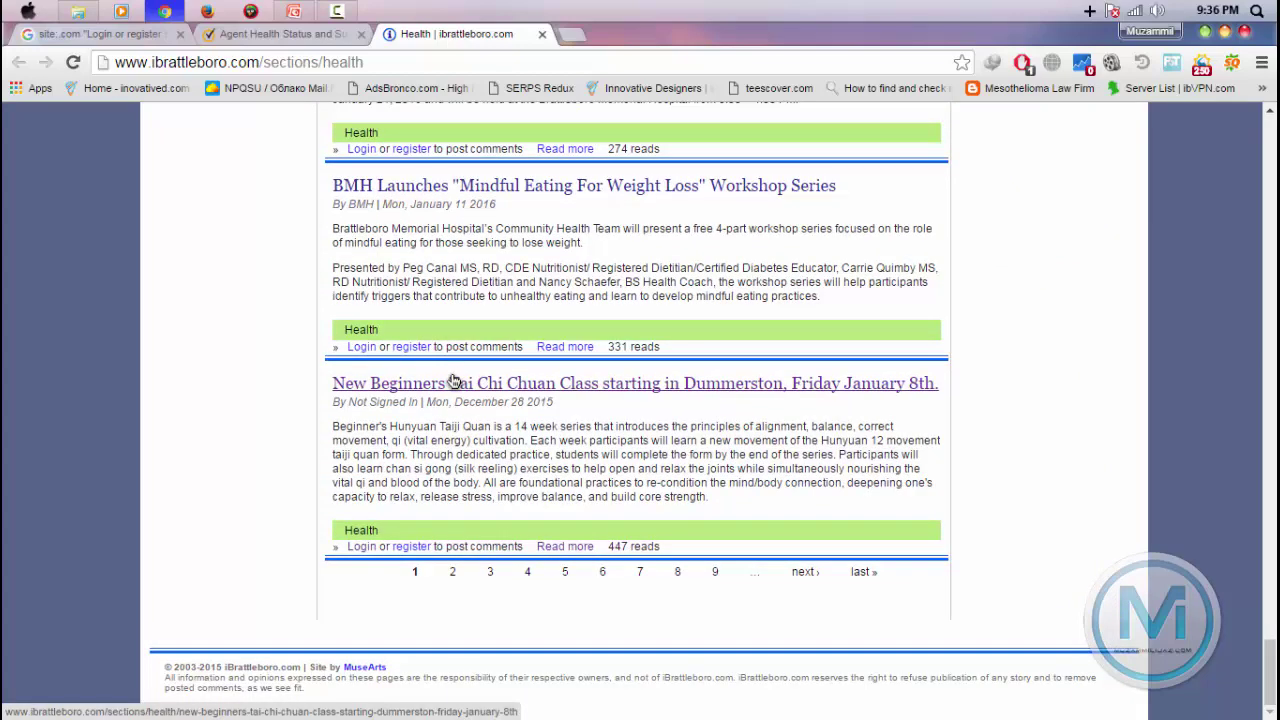
pyautogui.click(541, 35)
pyautogui.click(361, 34)
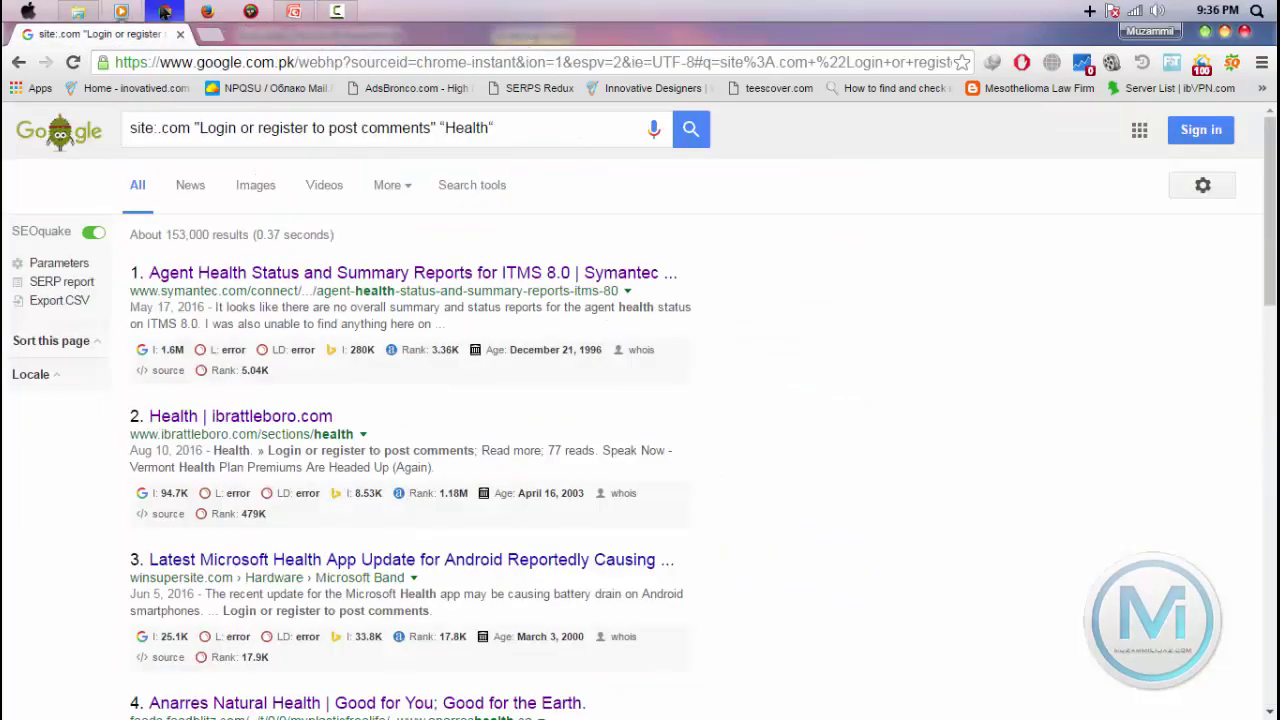
# Switch to PowerPoint and copy the word Dropmyink from the second bullet of the slide.
pyautogui.click(293, 11)
pyautogui.click(557, 347)
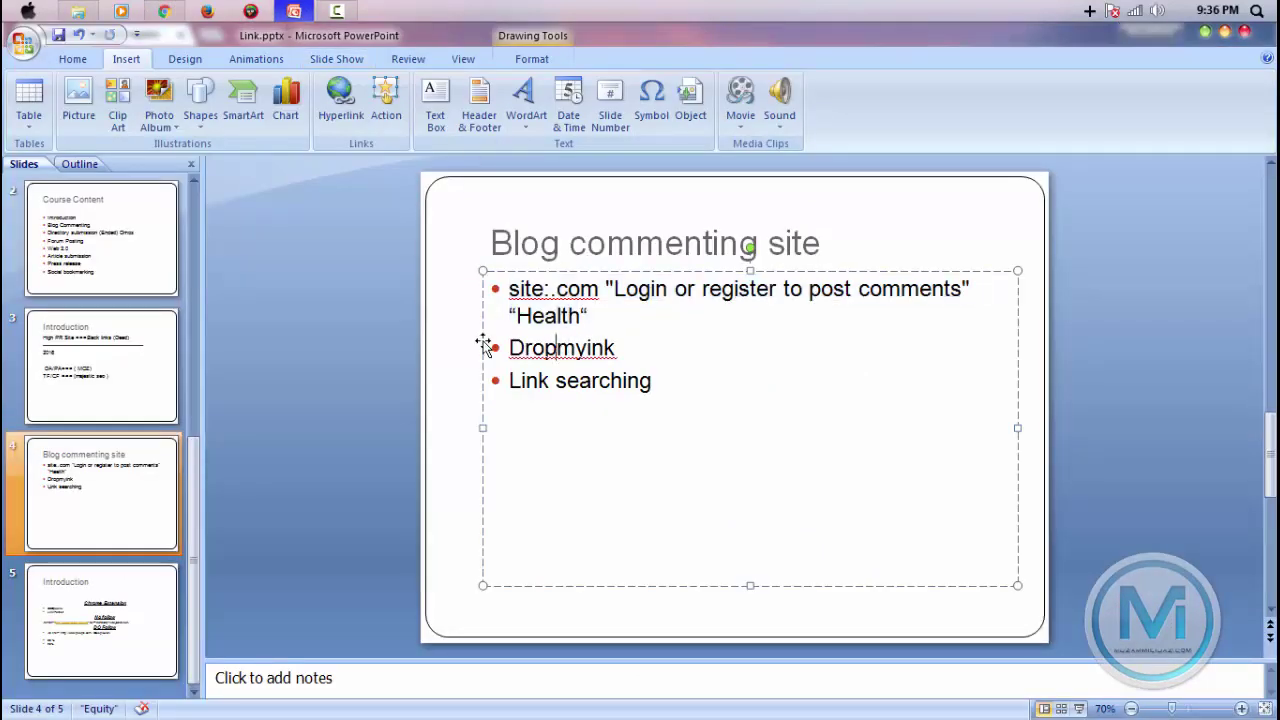
pyautogui.moveTo(509, 347); pyautogui.dragTo(620, 347)
pyautogui.rightClick(601, 350)
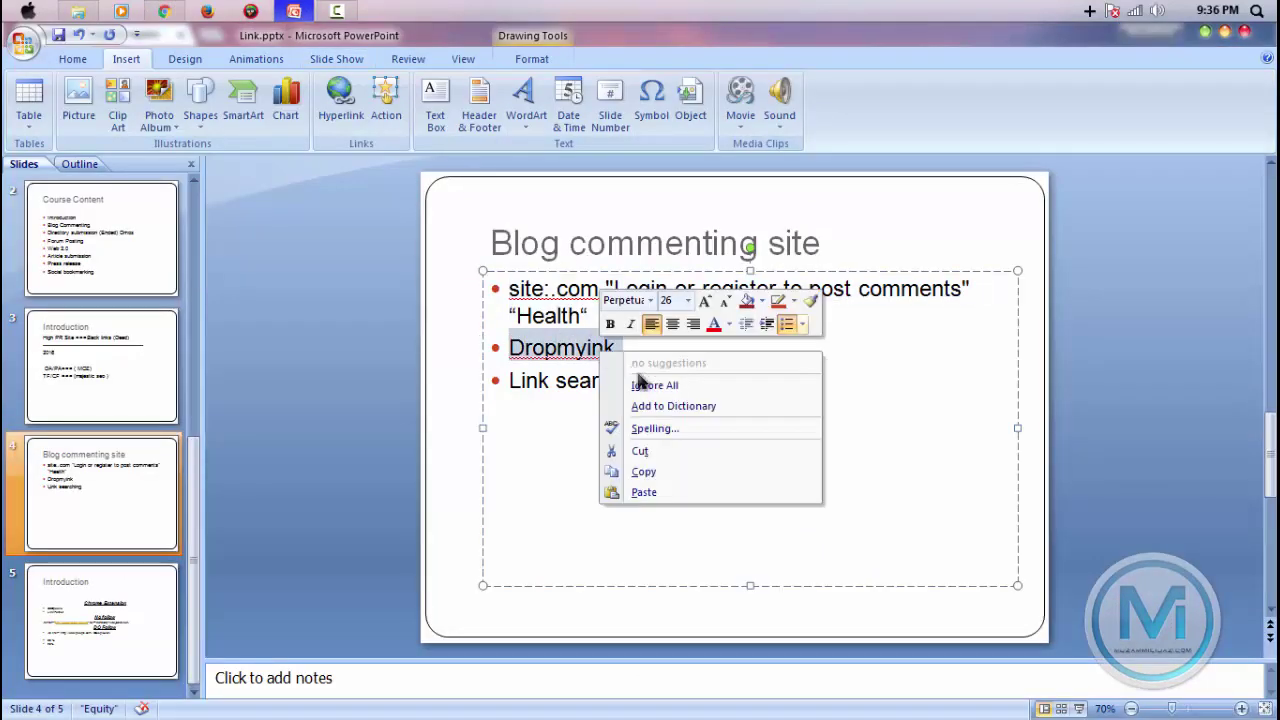
pyautogui.click(643, 471)
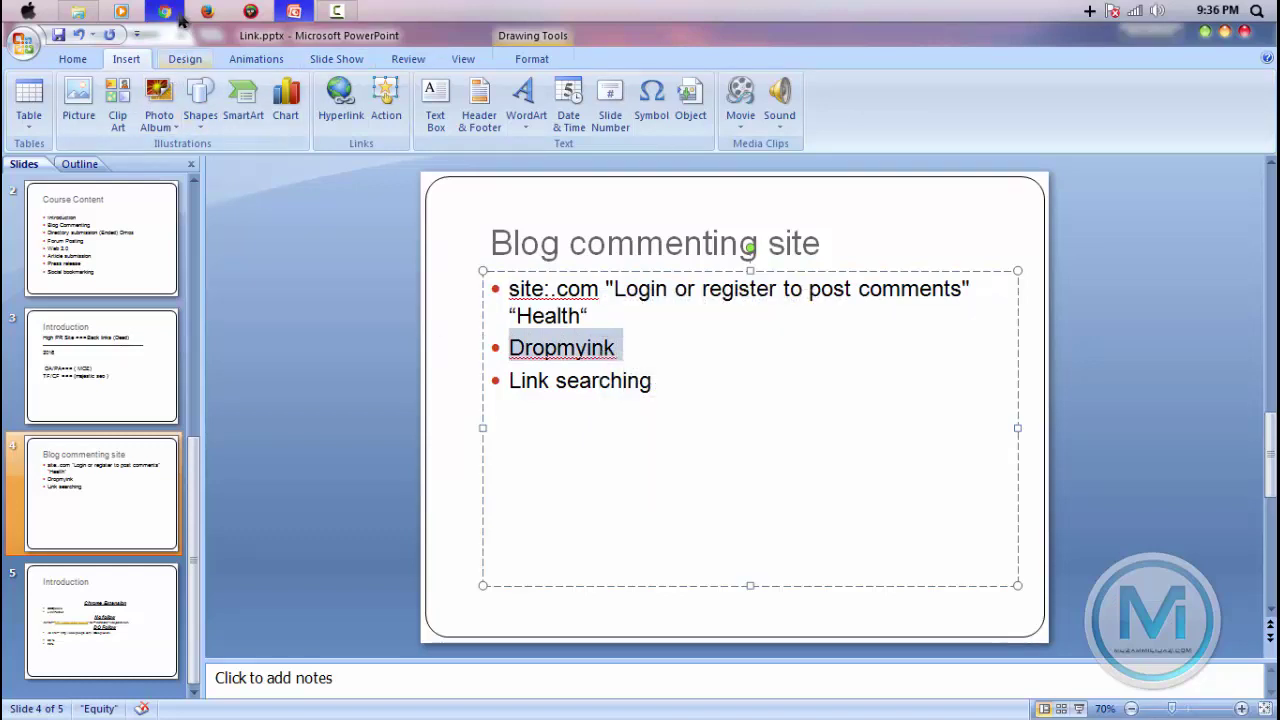
# Switch to Chrome, replace the Google query with the copied Dropmyink, and open the dropmylink.com result.
pyautogui.click(179, 15)
pyautogui.click(440, 128)
pyautogui.hotkey('ctrl', 'a')
pyautogui.rightClick(440, 143)
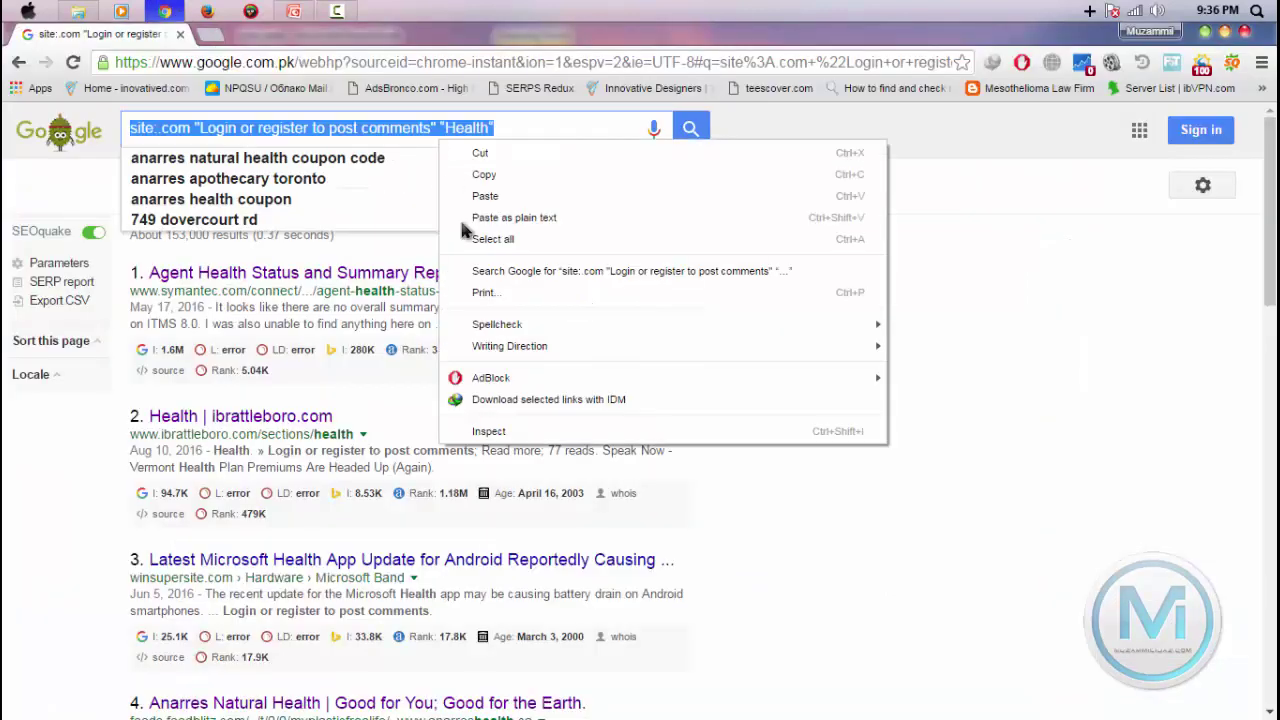
pyautogui.click(484, 196)
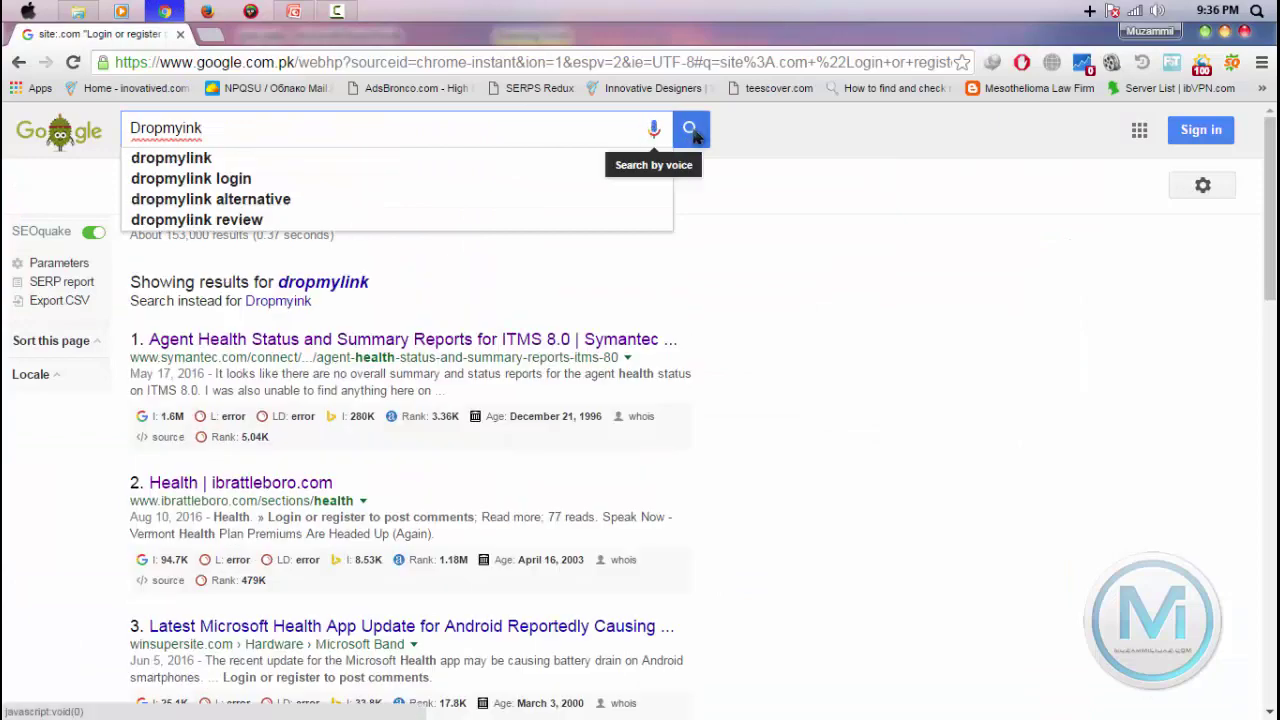
pyautogui.click(690, 130)
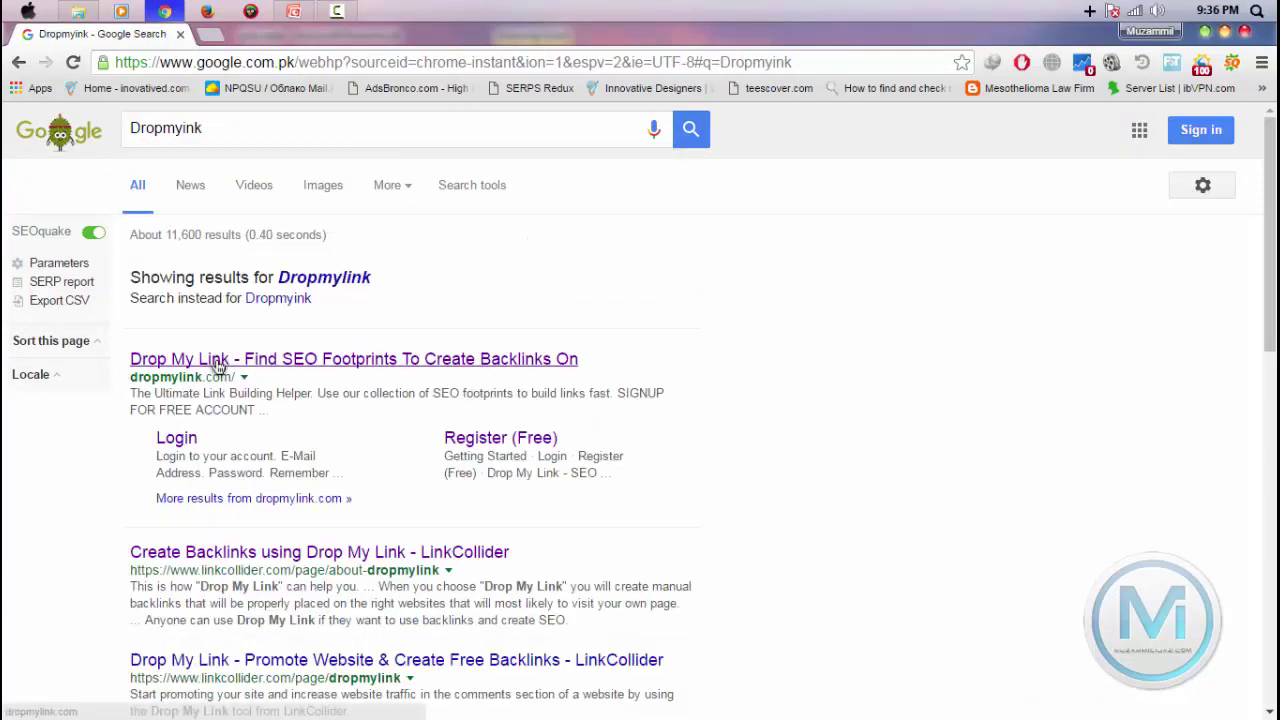
pyautogui.click(218, 362)
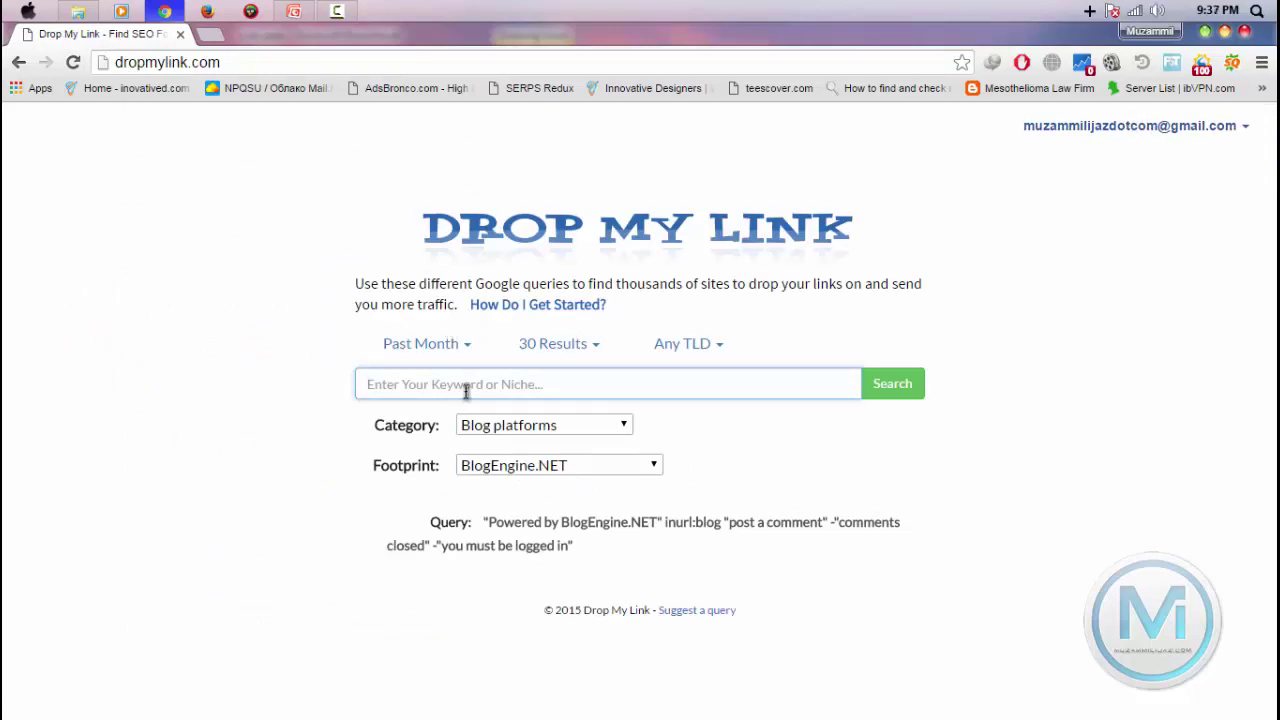
# Enter health as the Drop My Link keyword and view the available time-range options.
pyautogui.write('He')
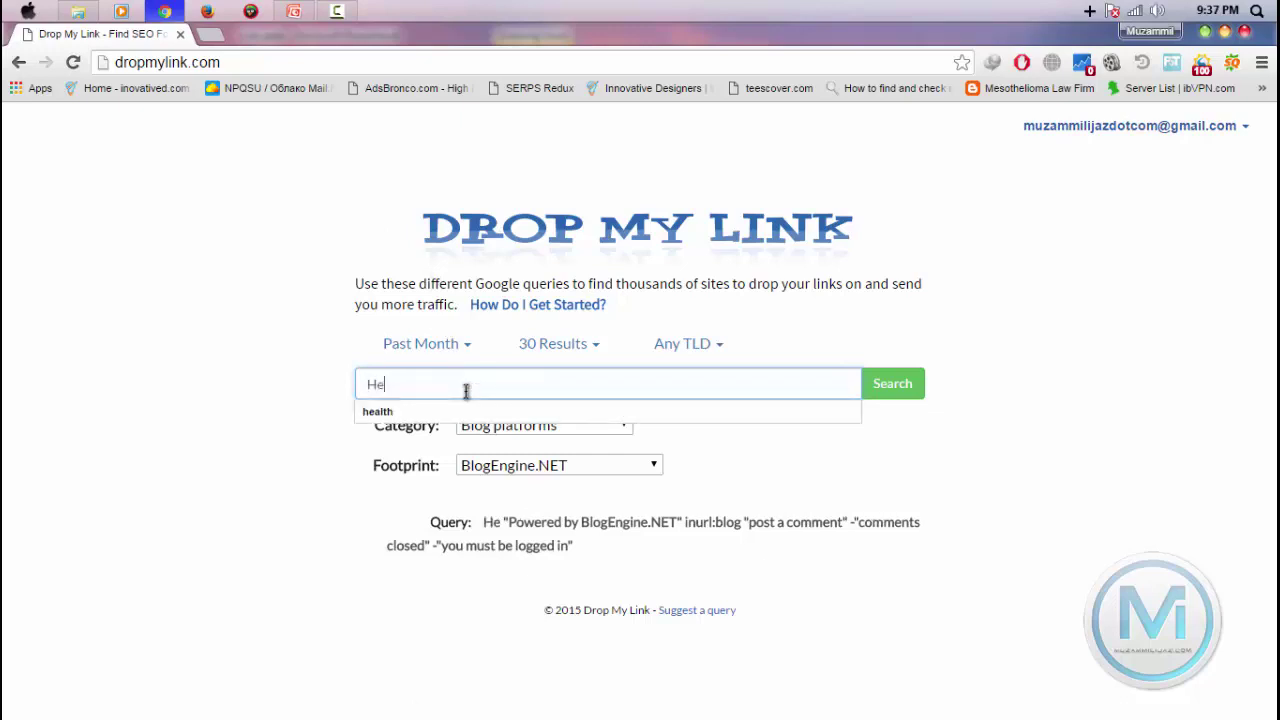
pyautogui.write('alth')
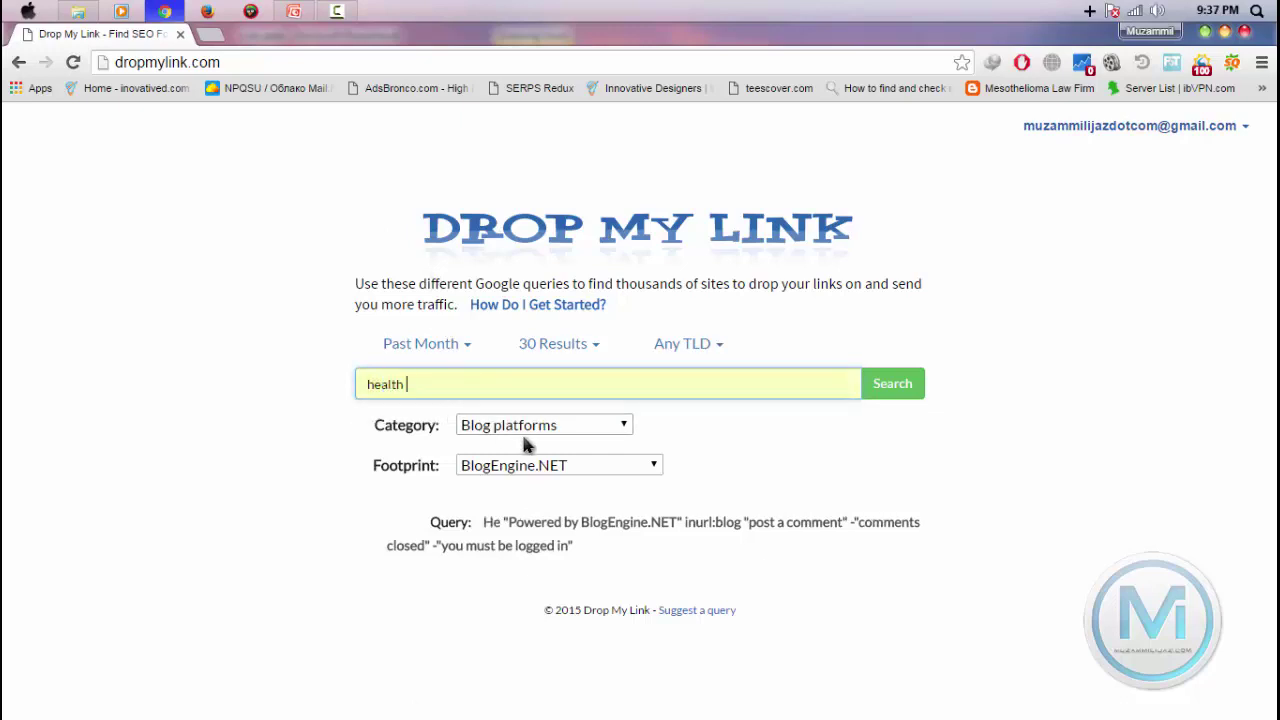
pyautogui.click(430, 345)
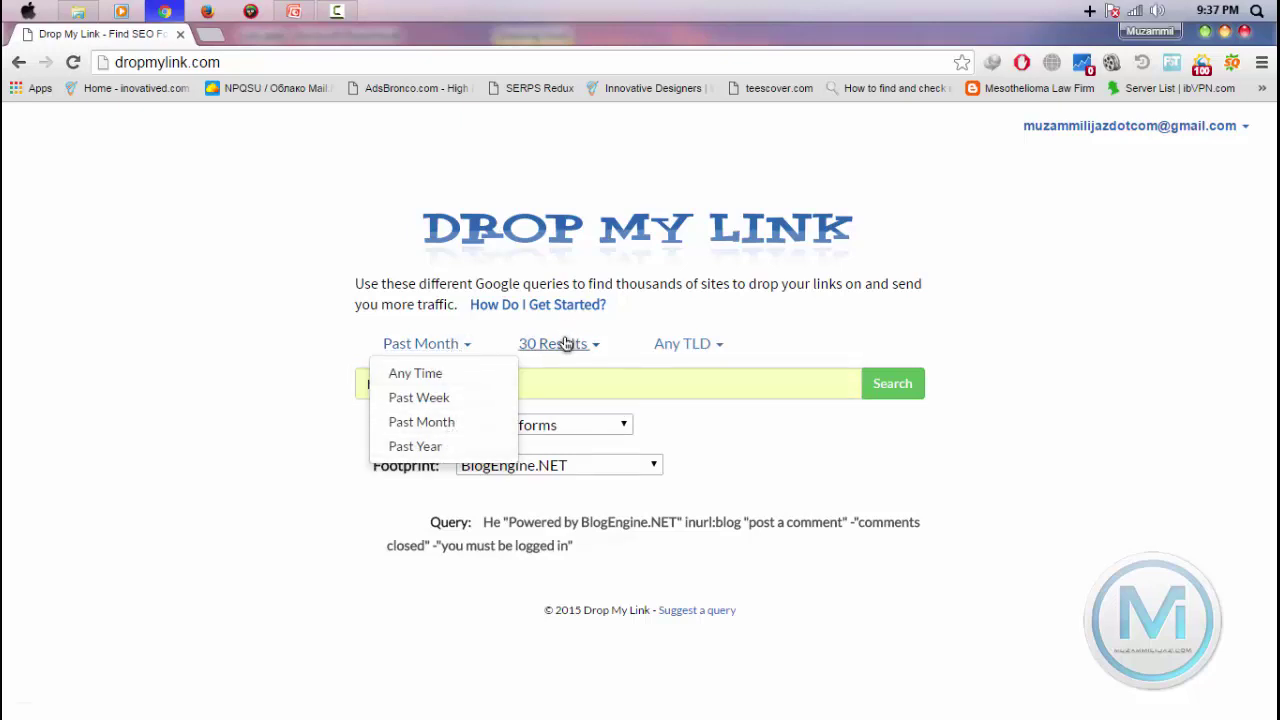
pyautogui.click(693, 454)
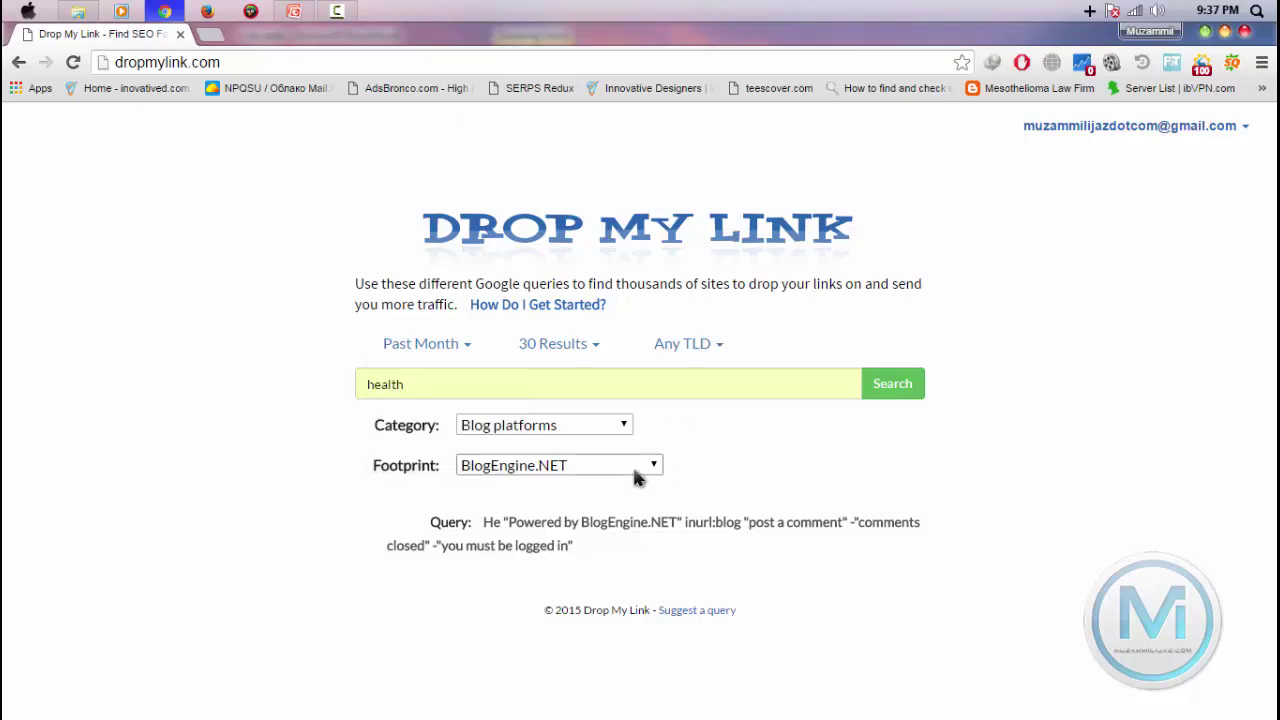
# Set the category to Comment backlinks with the Comment Luv Premium footprint, and run the search.
pyautogui.click(538, 427)
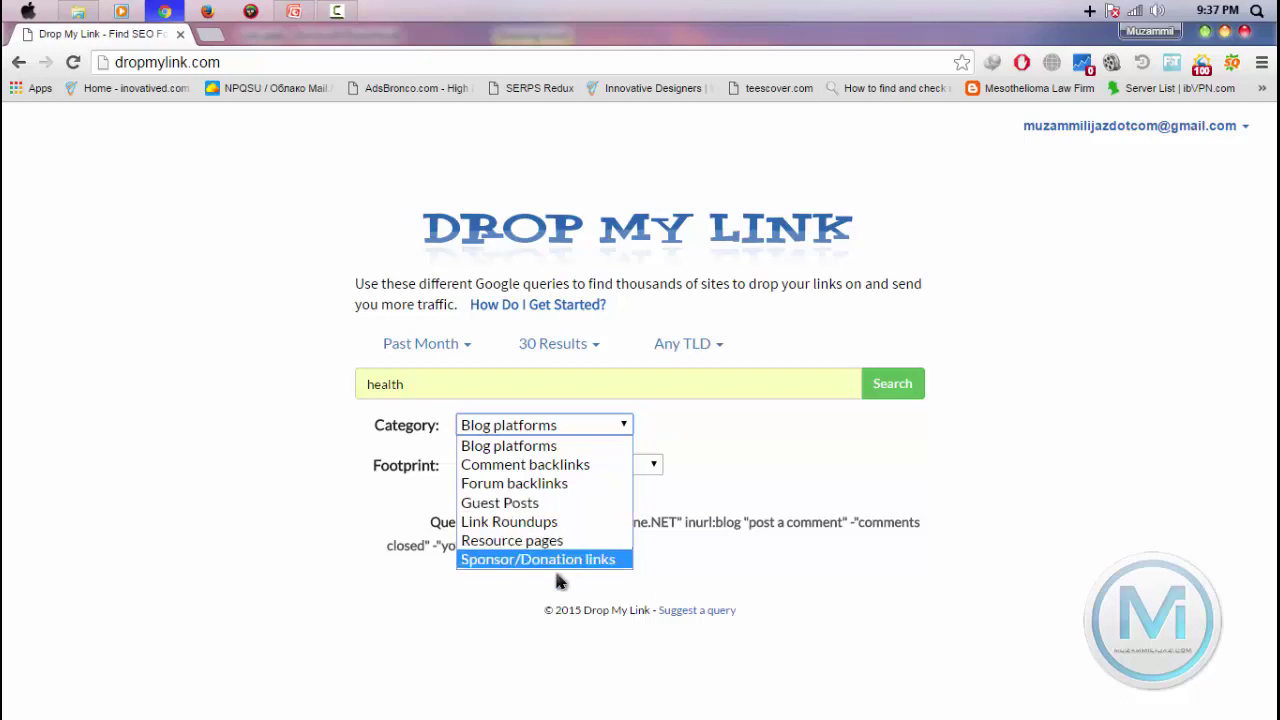
pyautogui.click(555, 471)
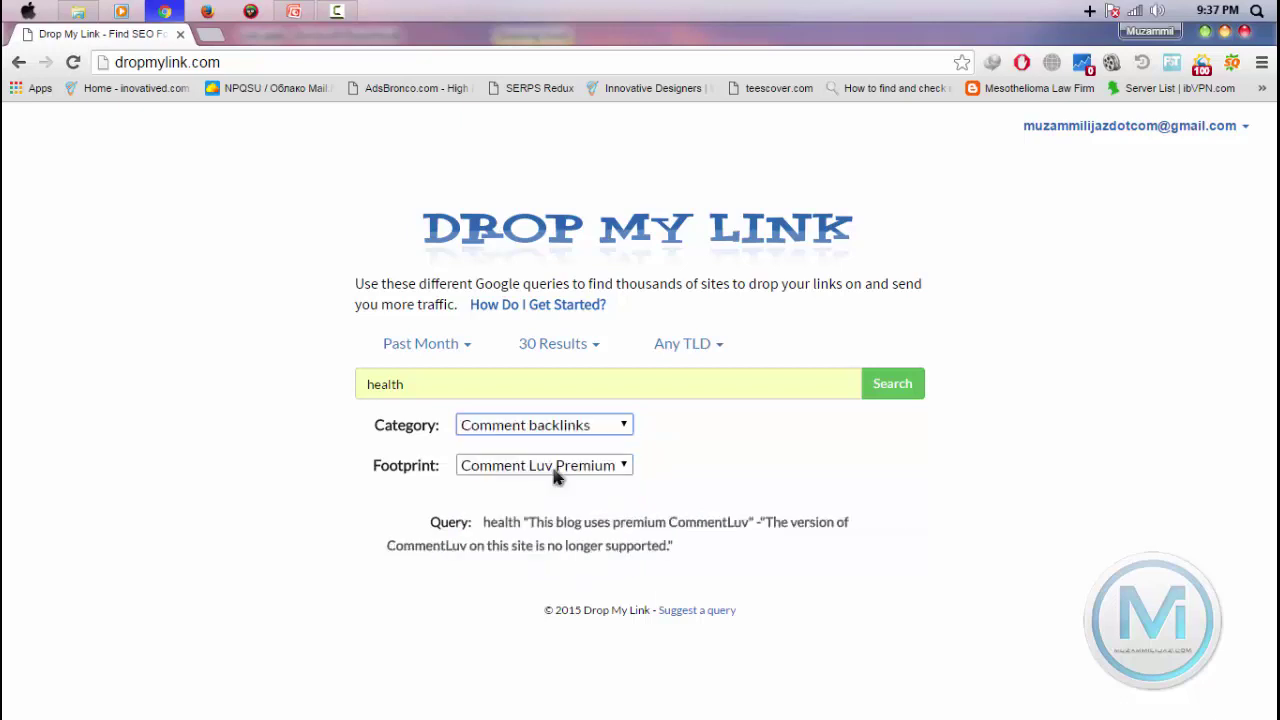
pyautogui.click(486, 469)
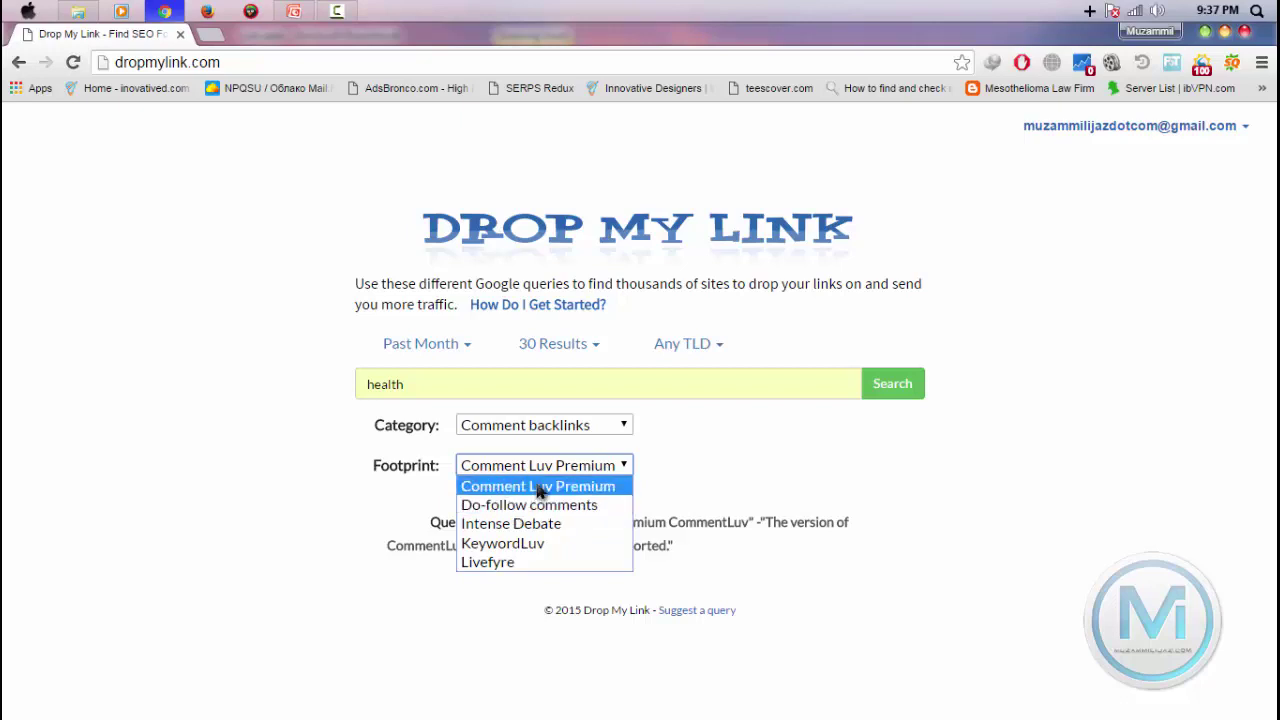
pyautogui.click(537, 486)
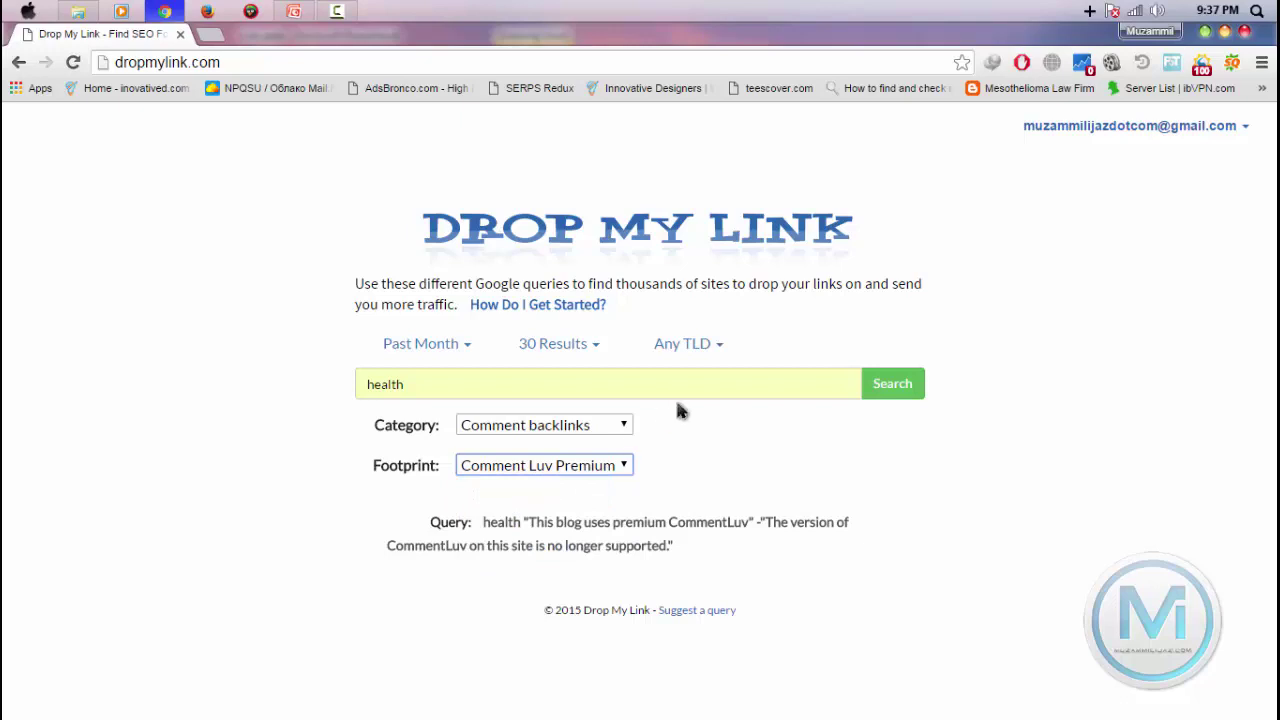
pyautogui.click(886, 385)
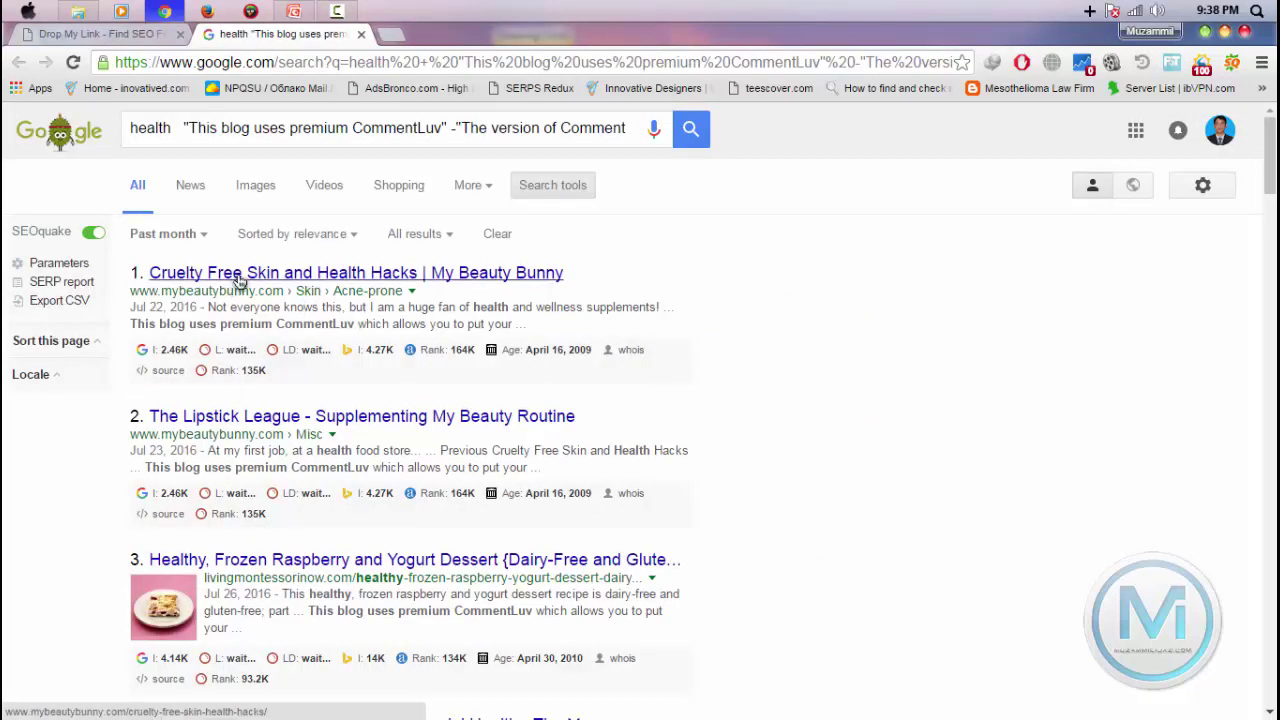
# Review the Google results for the health CommentLuv query and open the first two results in new tabs.
pyautogui.scroll(-2, 240, 283)
pyautogui.scroll(2, 171, 277)
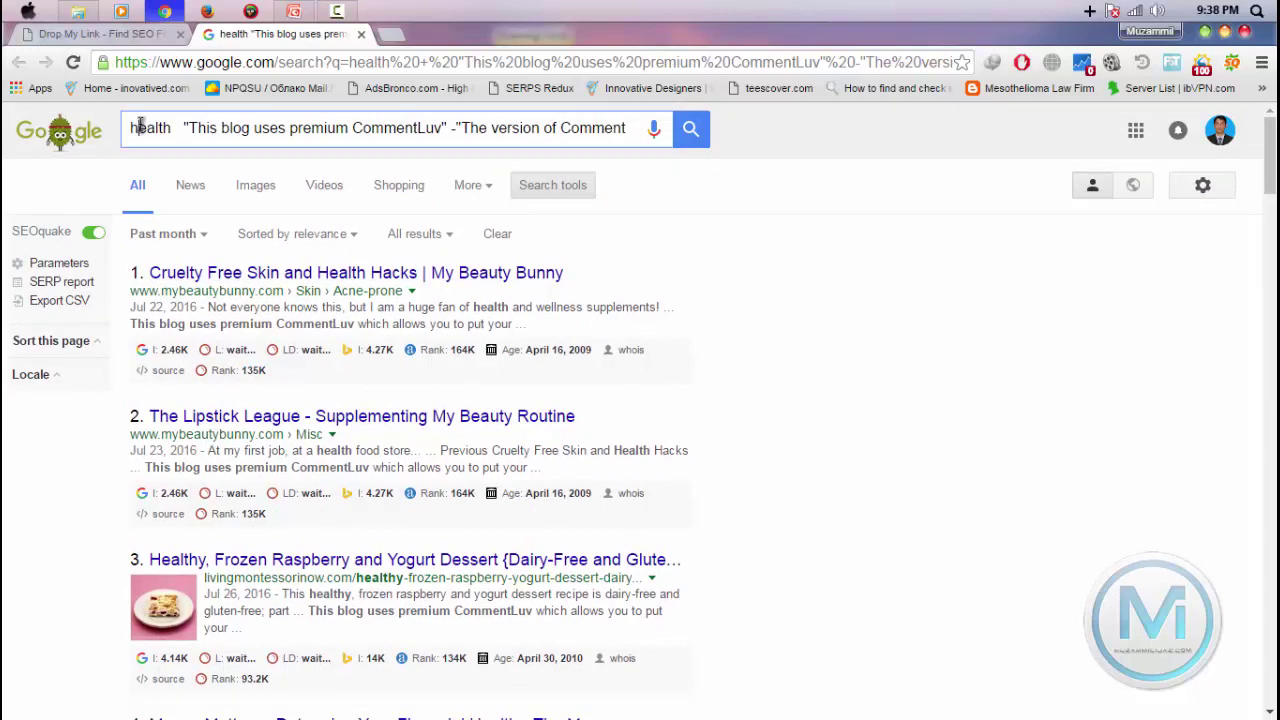
pyautogui.moveTo(136, 127); pyautogui.dragTo(750, 126)
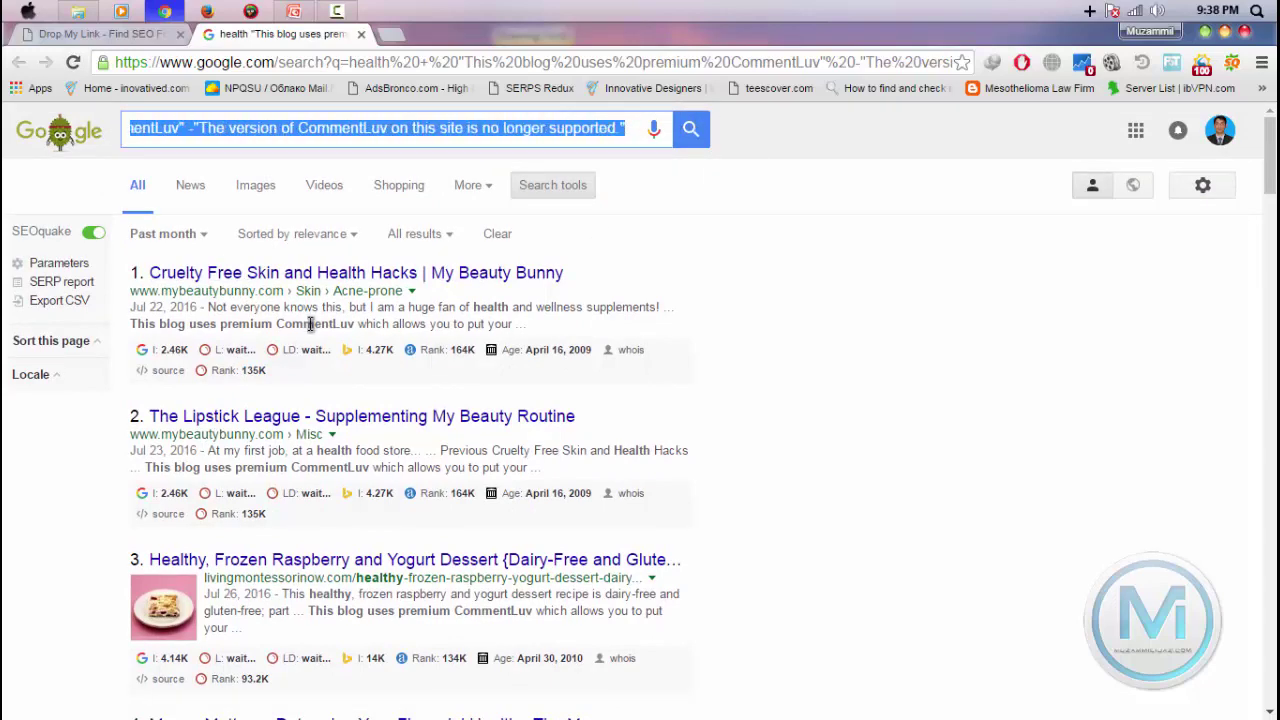
pyautogui.scroll(-7, 310, 325)
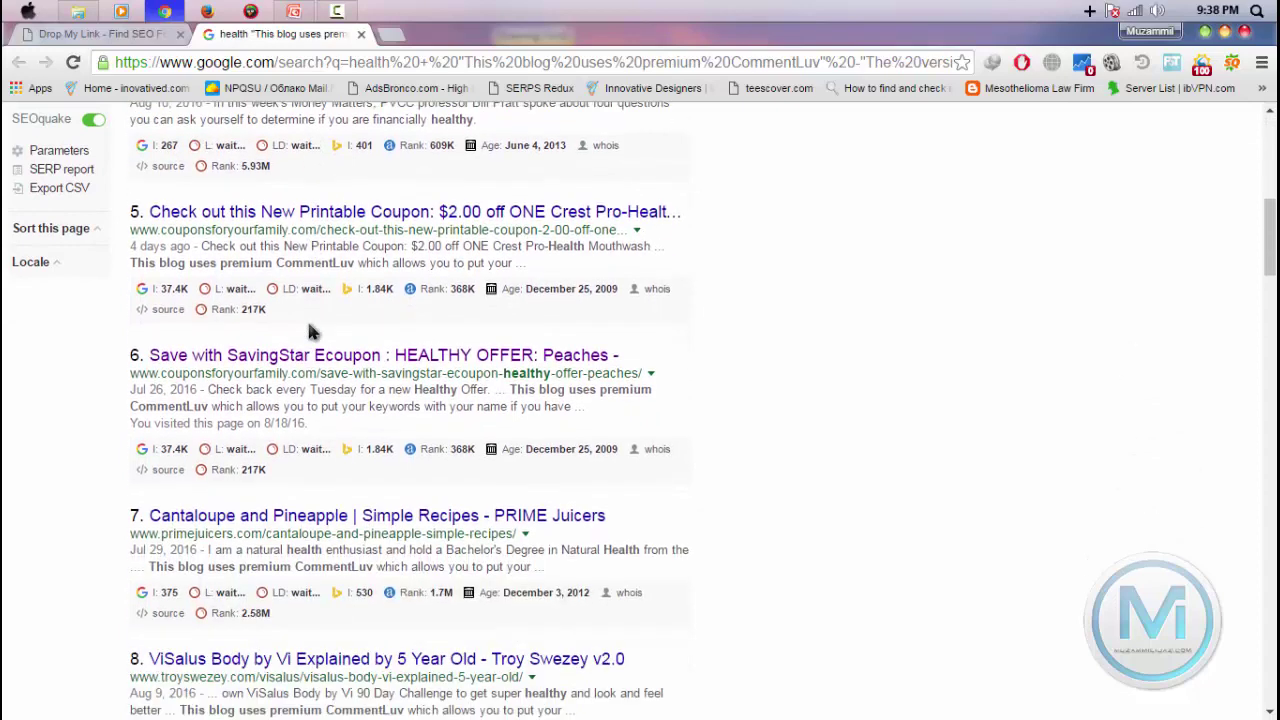
pyautogui.scroll(7, 310, 330)
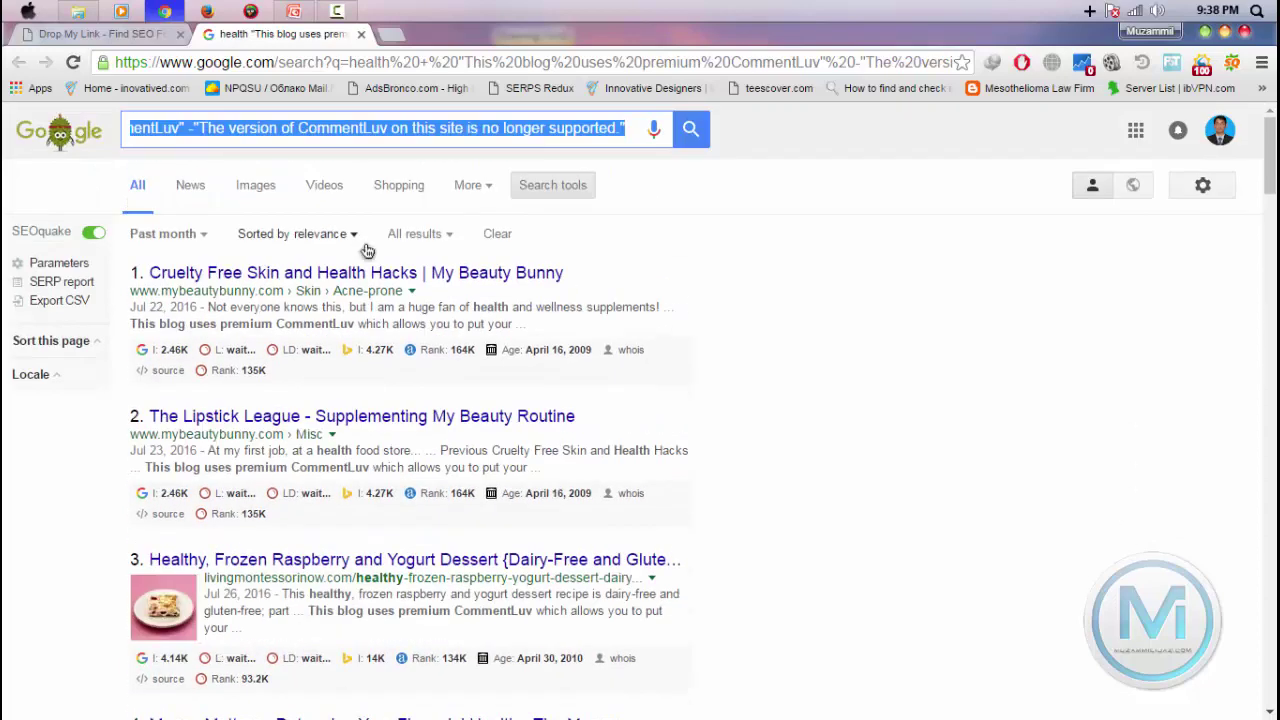
pyautogui.keyDown('super'); pyautogui.click(362, 280); pyautogui.keyUp('super')
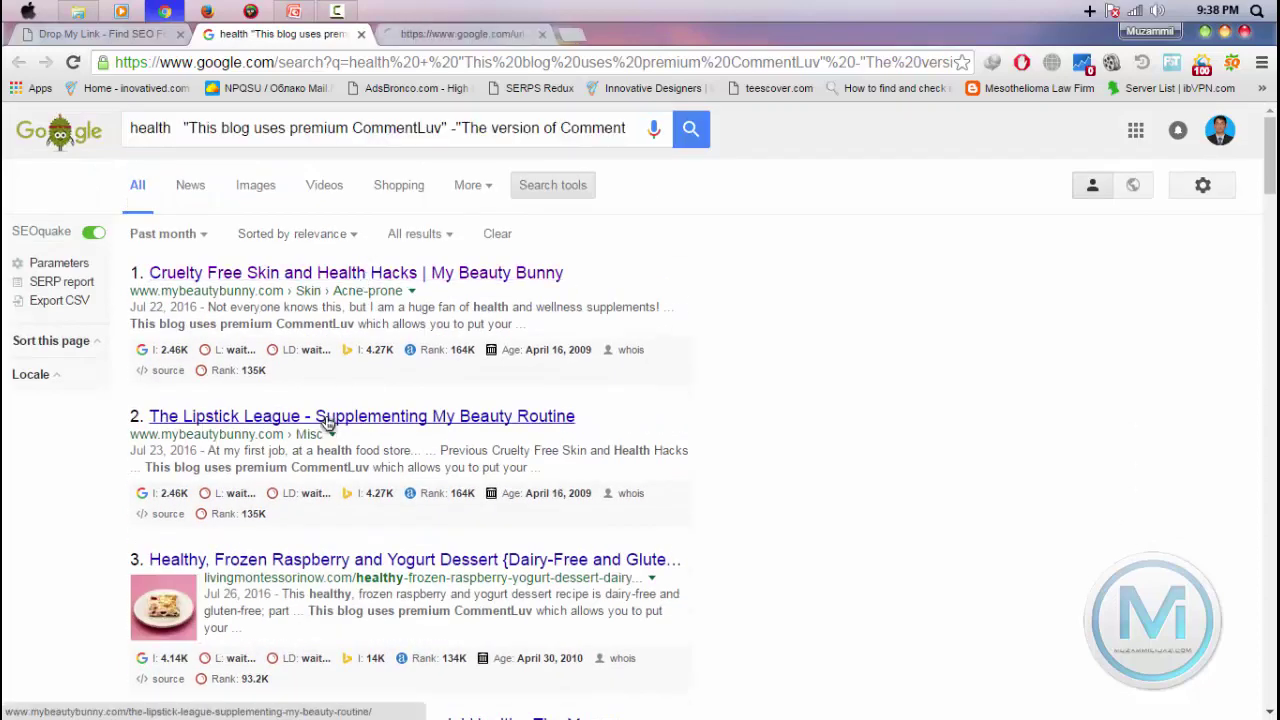
pyautogui.keyDown('super'); pyautogui.click(332, 420); pyautogui.keyUp('super')
# View the Cruelty Free Skin and Health Hacks page down to its Leave a Reply form.
pyautogui.click(478, 36)
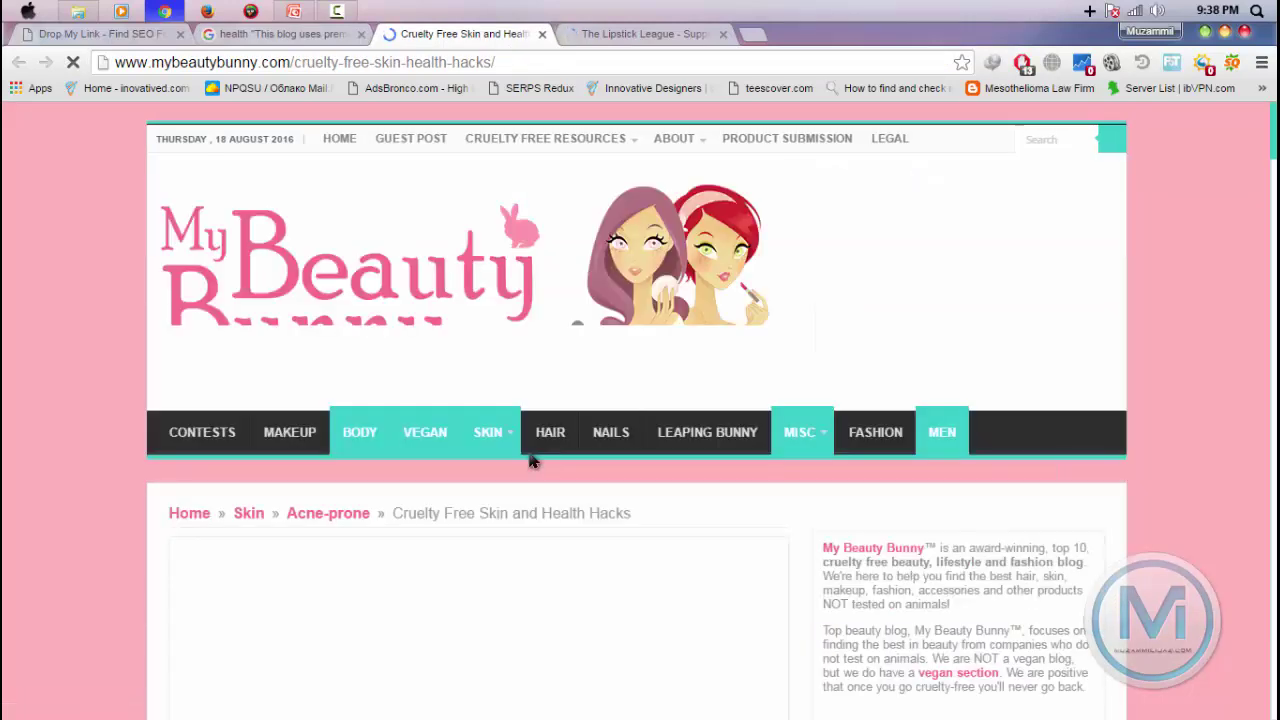
pyautogui.scroll(-4, 529, 454)
pyautogui.scroll(-10, 530, 460)
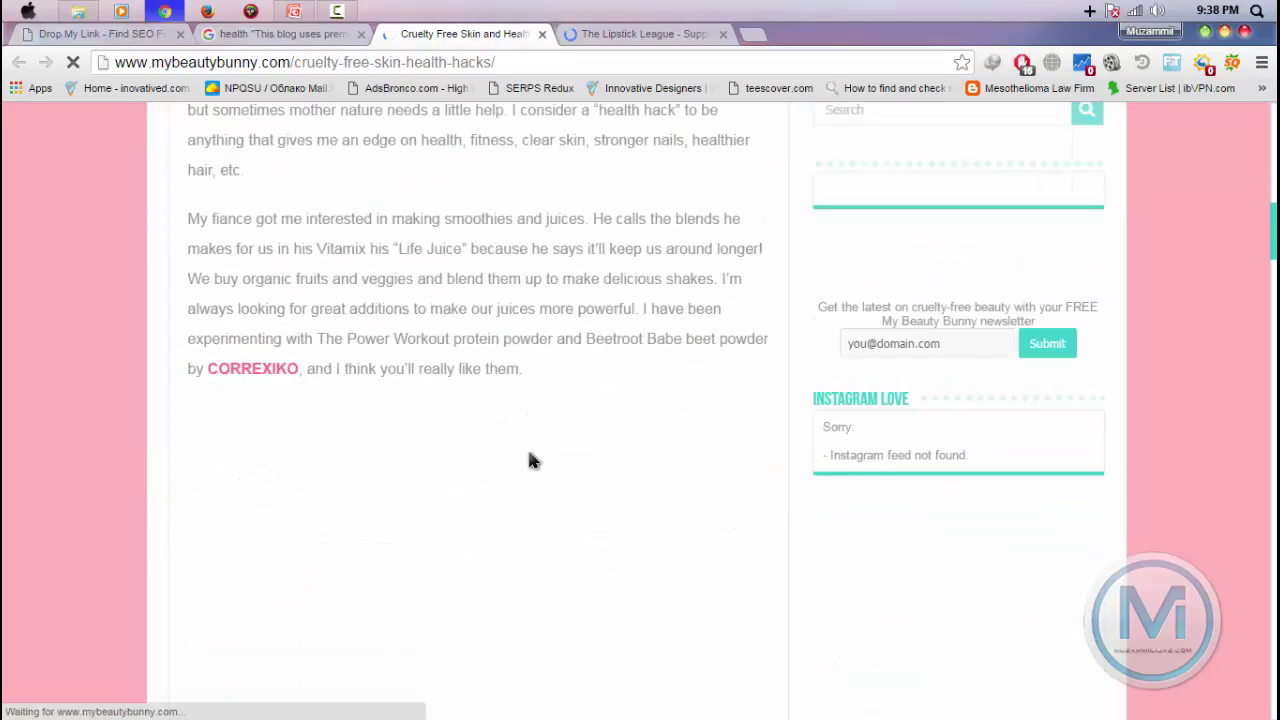
pyautogui.scroll(-15, 530, 460)
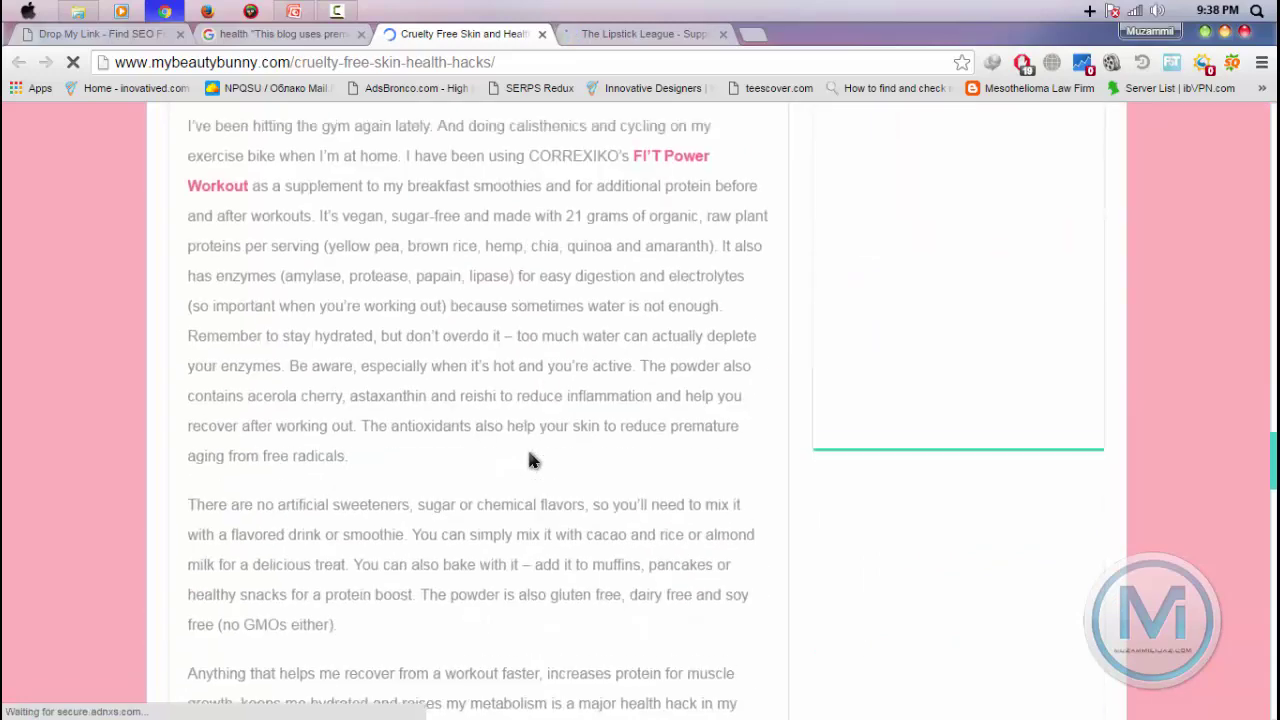
pyautogui.scroll(-15, 530, 455)
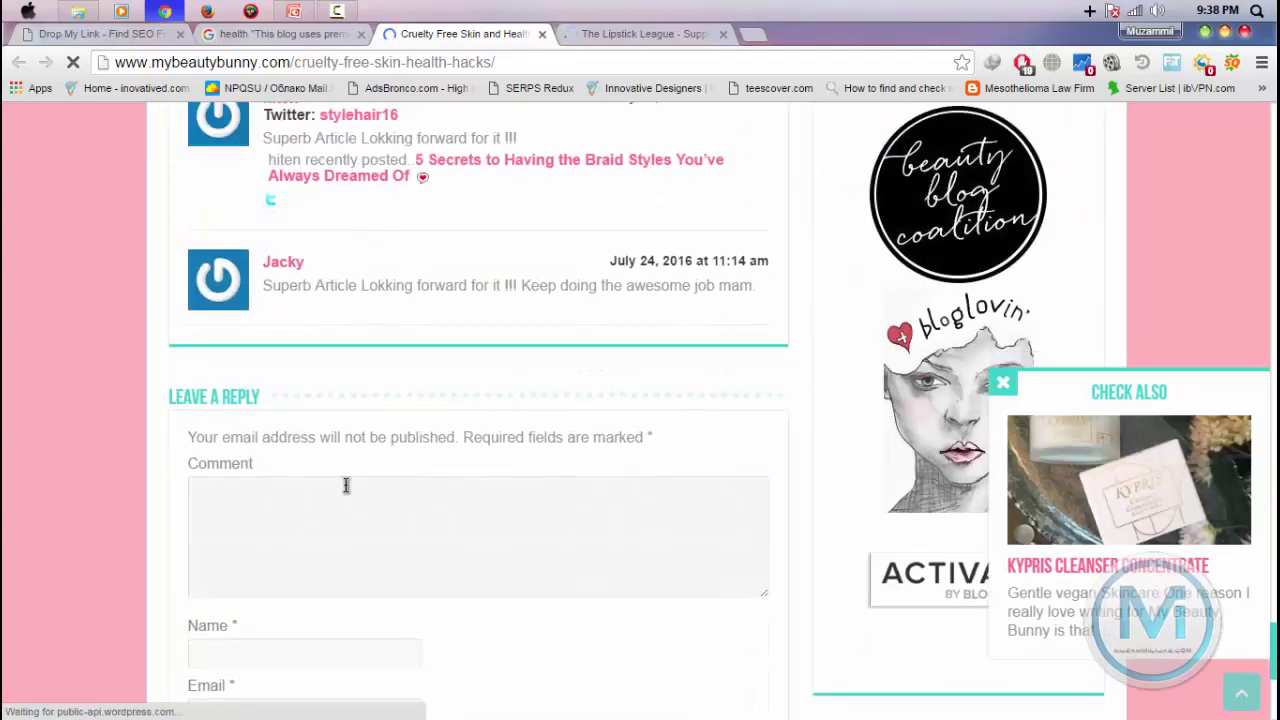
pyautogui.scroll(-3, 340, 420)
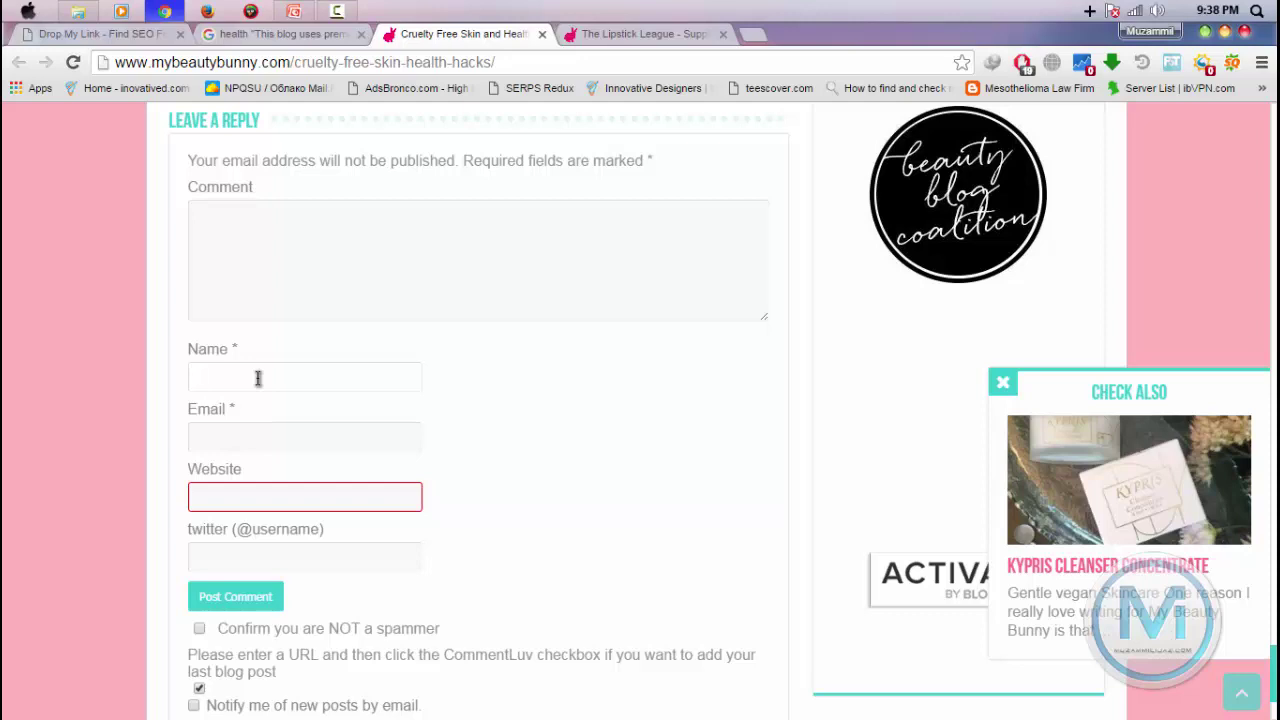
# Highlight the premium CommentLuv note below the comment form and examine the existing comments on the post.
pyautogui.scroll(-2, 258, 378)
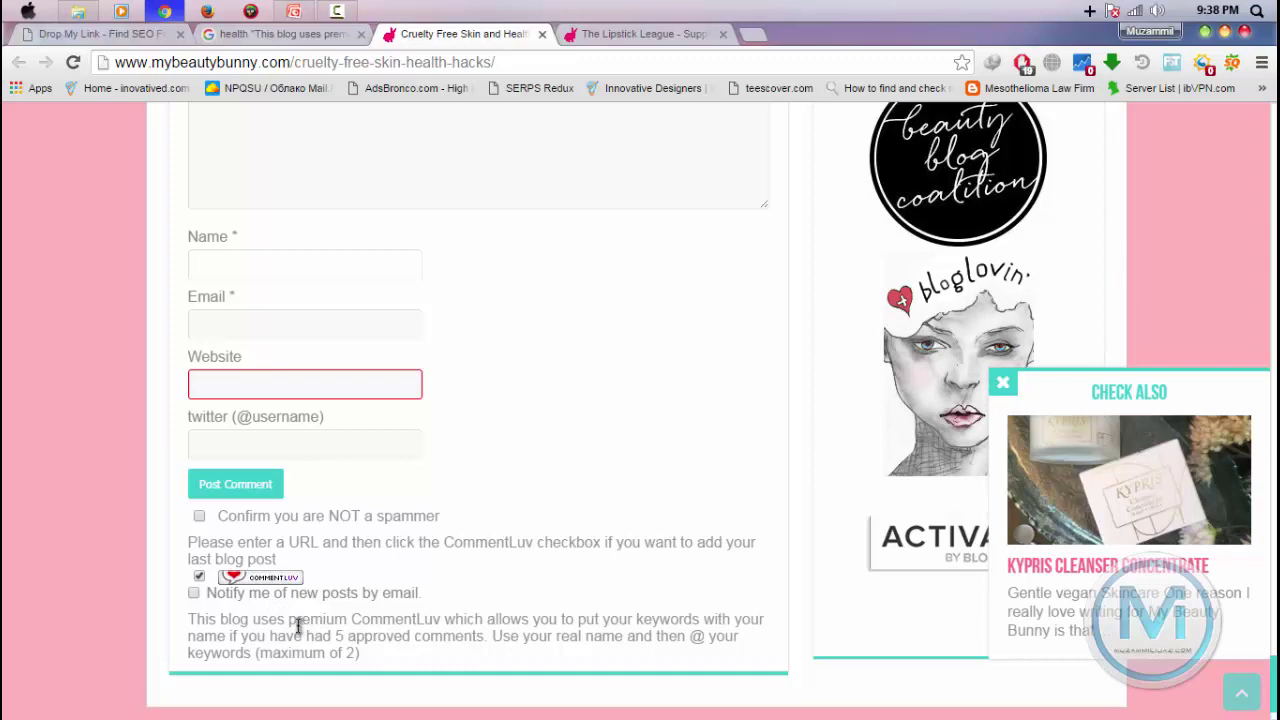
pyautogui.scroll(-1, 211, 619)
pyautogui.moveTo(177, 546); pyautogui.dragTo(695, 584)
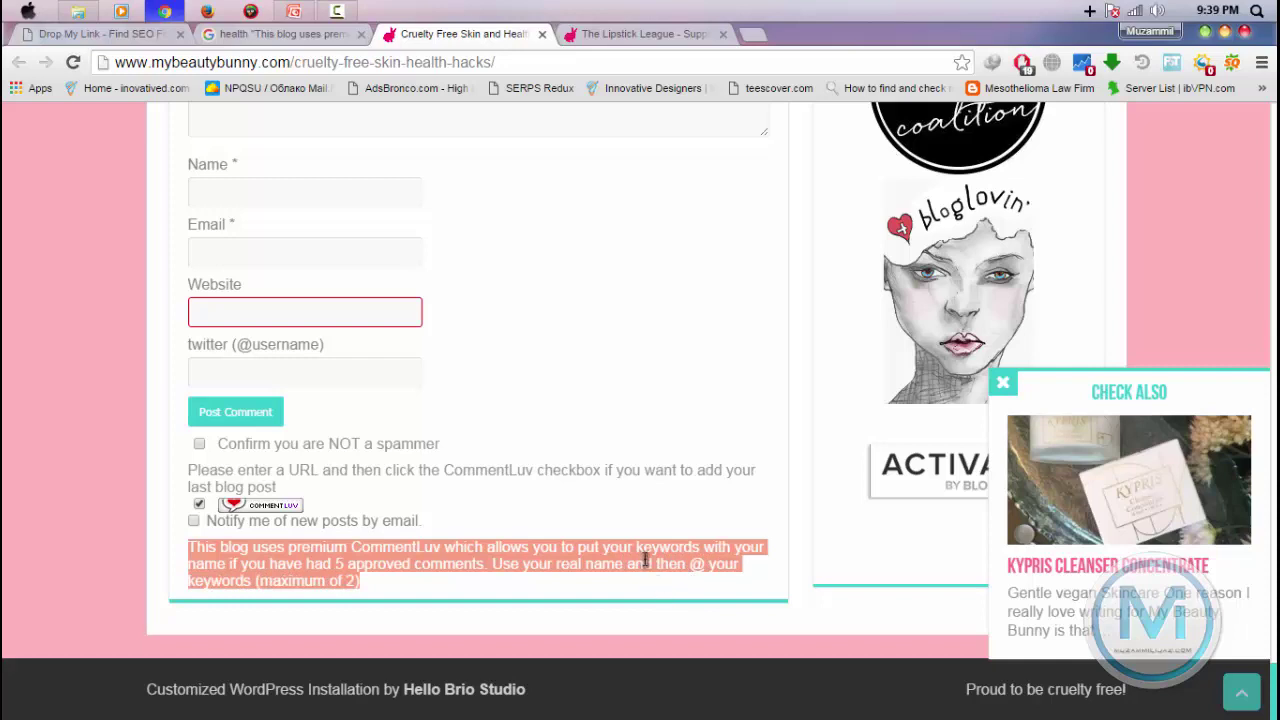
pyautogui.scroll(7, 428, 557)
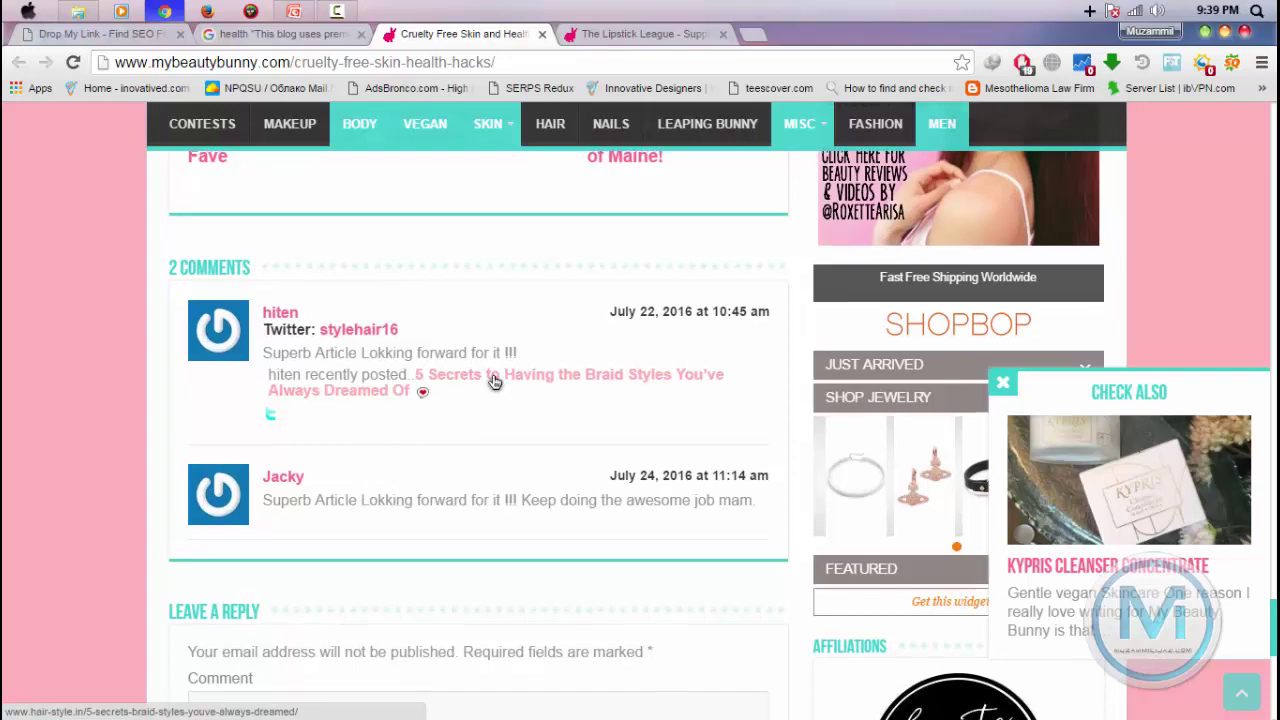
pyautogui.scroll(-6, 490, 382)
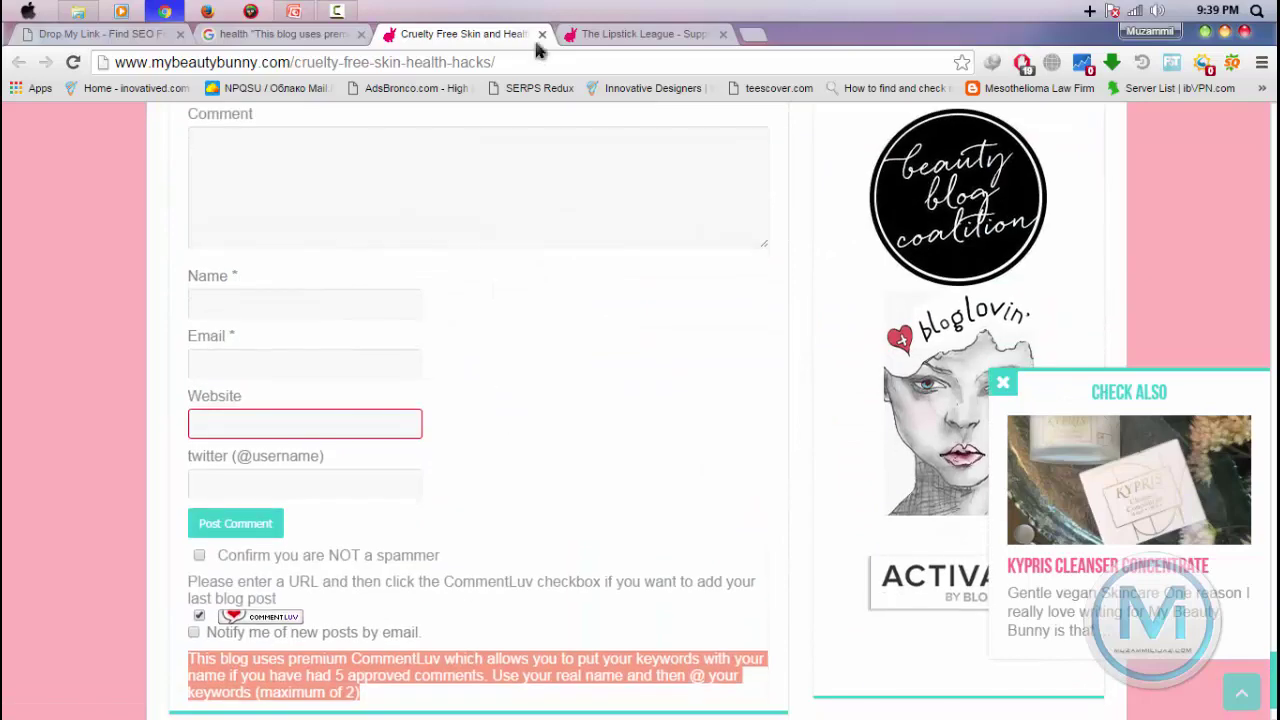
# Switch to PowerPoint and copy the text Link searching from the third bullet of the slide.
pyautogui.click(293, 11)
pyautogui.moveTo(658, 382); pyautogui.dragTo(527, 387)
pyautogui.rightClick(530, 390)
pyautogui.click(575, 426)
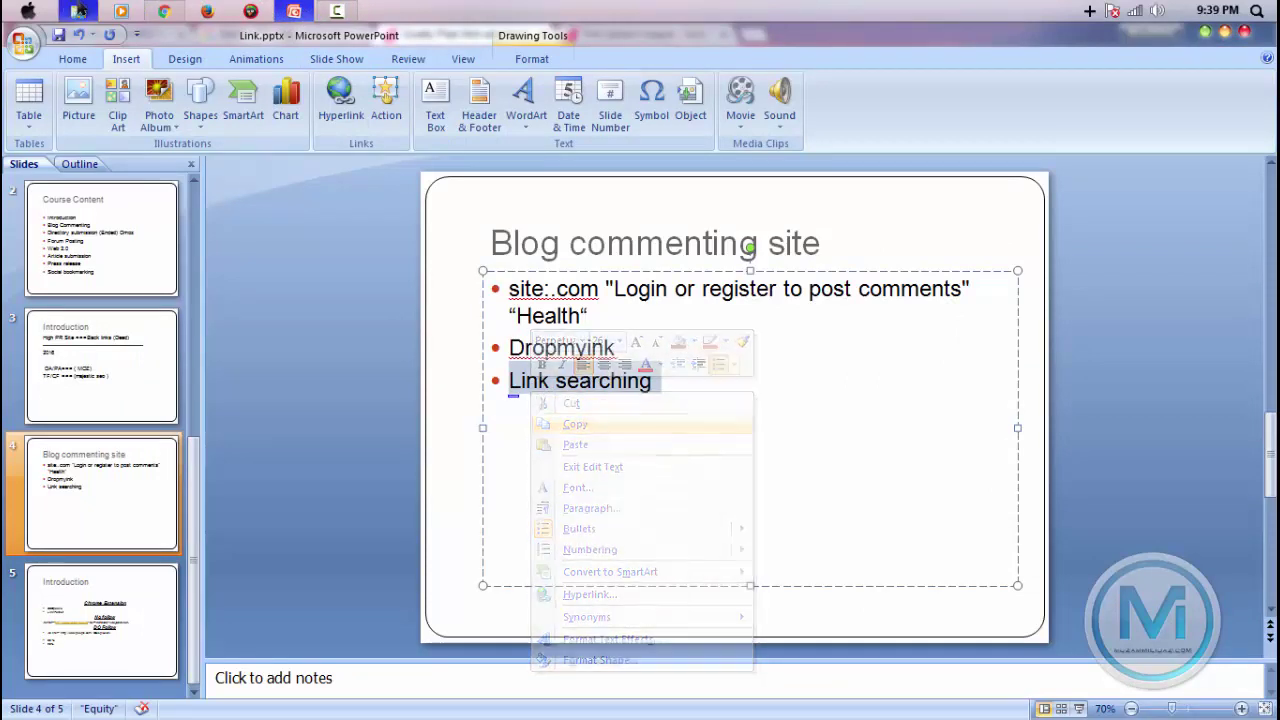
# Switch to Chrome and load linksearching.com in place of the beauty blog page using the copied text.
pyautogui.click(164, 11)
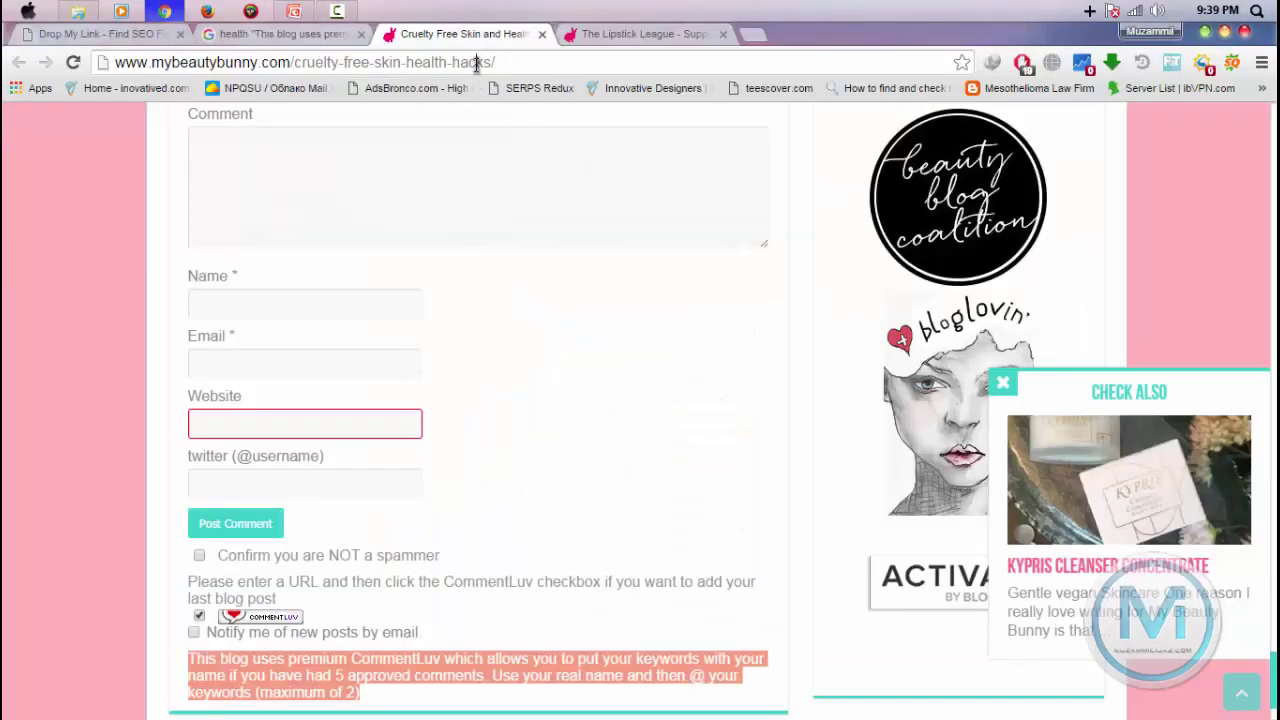
pyautogui.click(477, 61)
pyautogui.hotkey('ctrl', 'v')
pyautogui.press('Return')
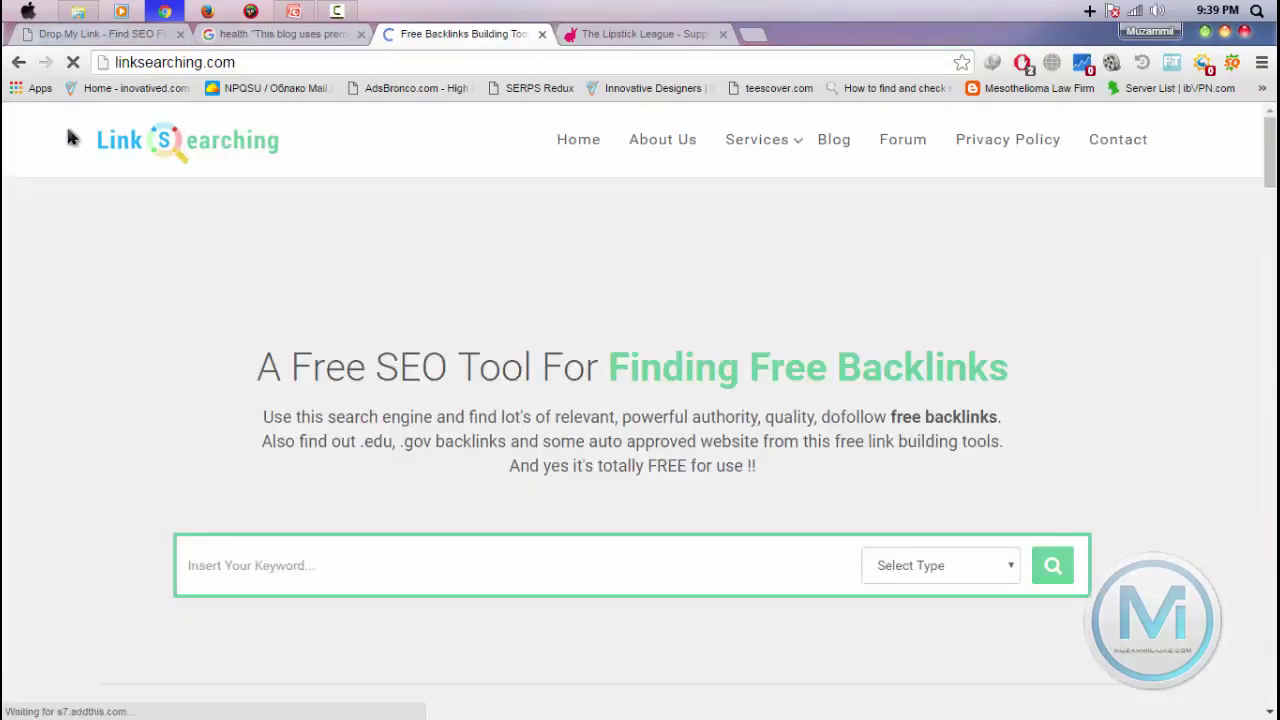
# Enter health as the Link Searching keyword, with type Blog Commenting and category Blogspot Comment.
pyautogui.click(400, 560)
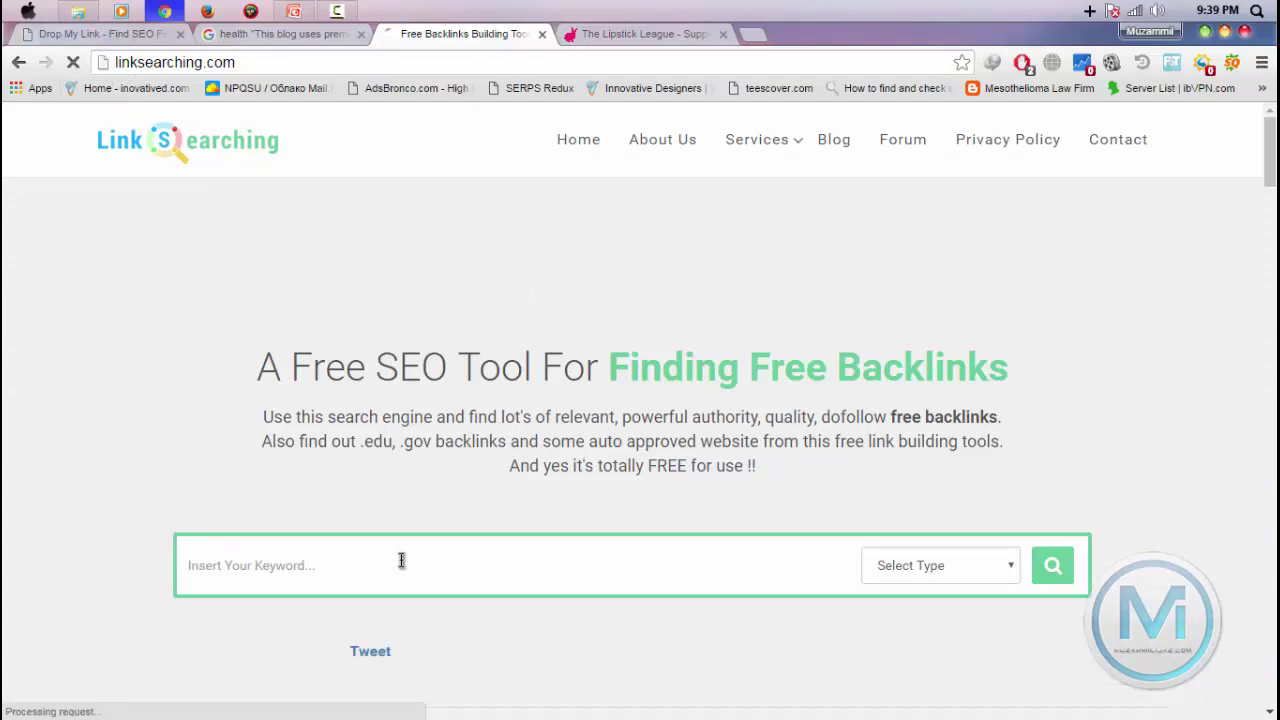
pyautogui.write('h')
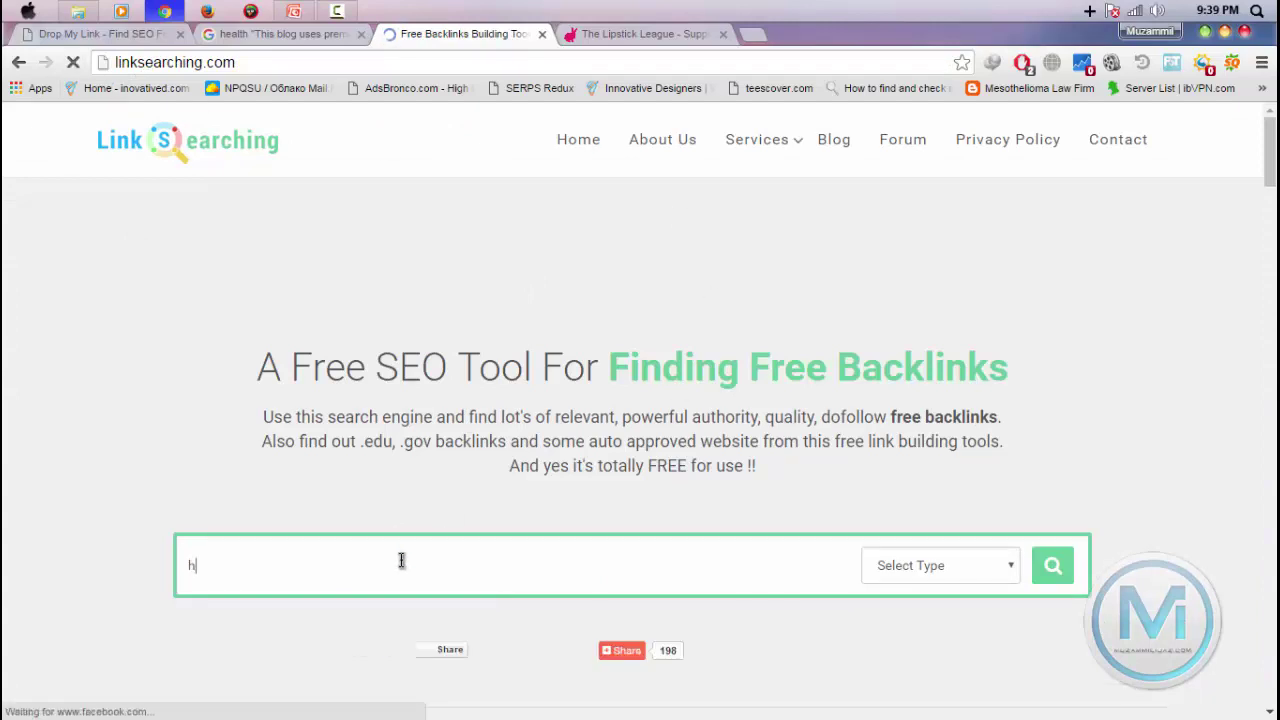
pyautogui.write('ealth')
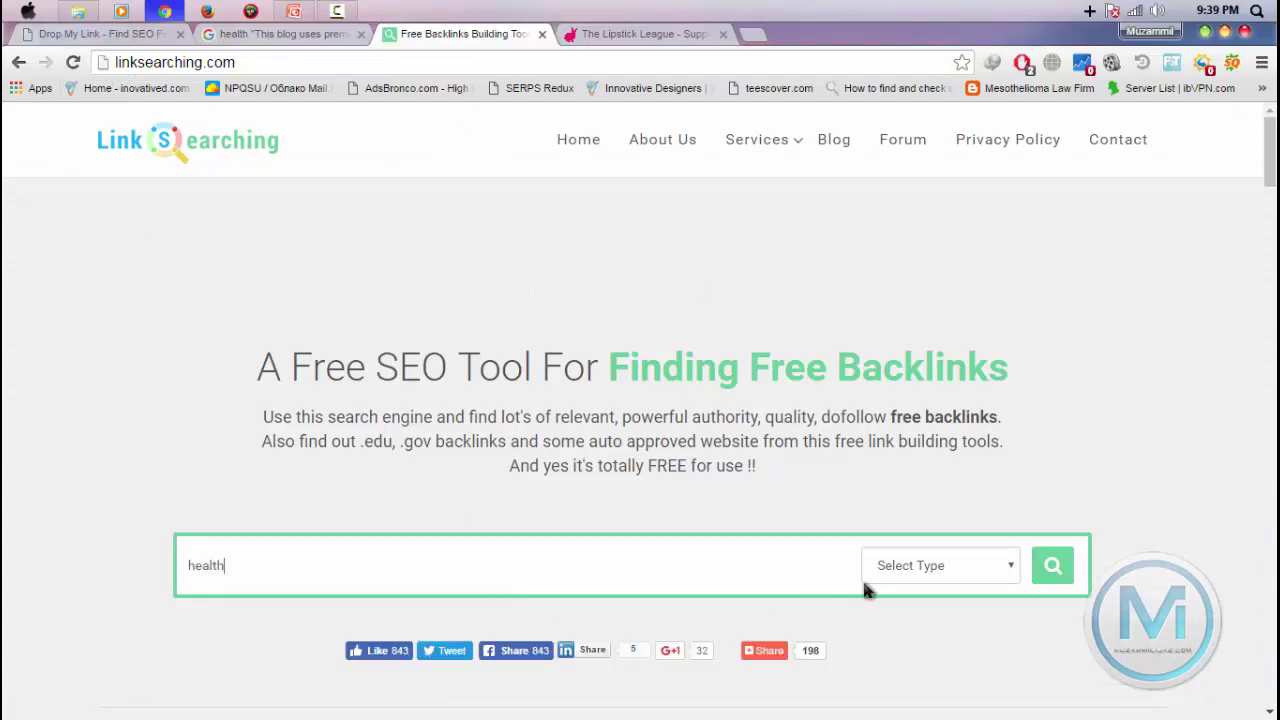
pyautogui.click(914, 562)
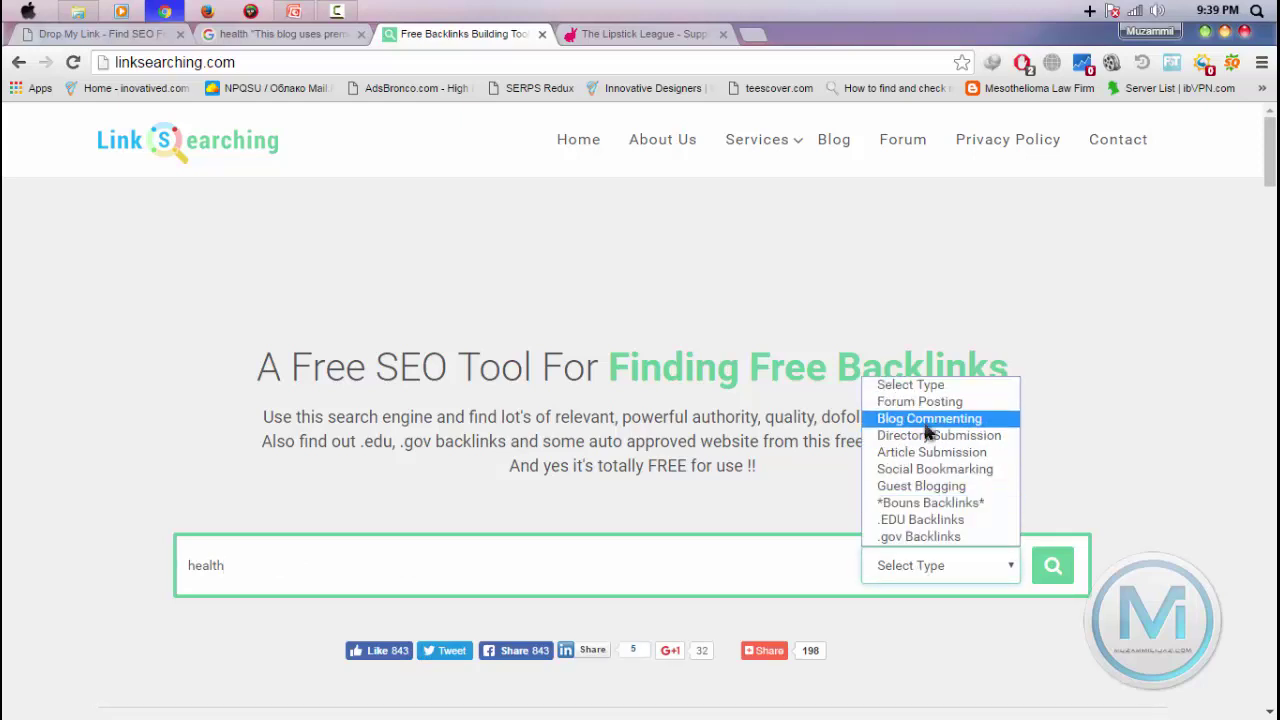
pyautogui.click(928, 433)
pyautogui.click(900, 572)
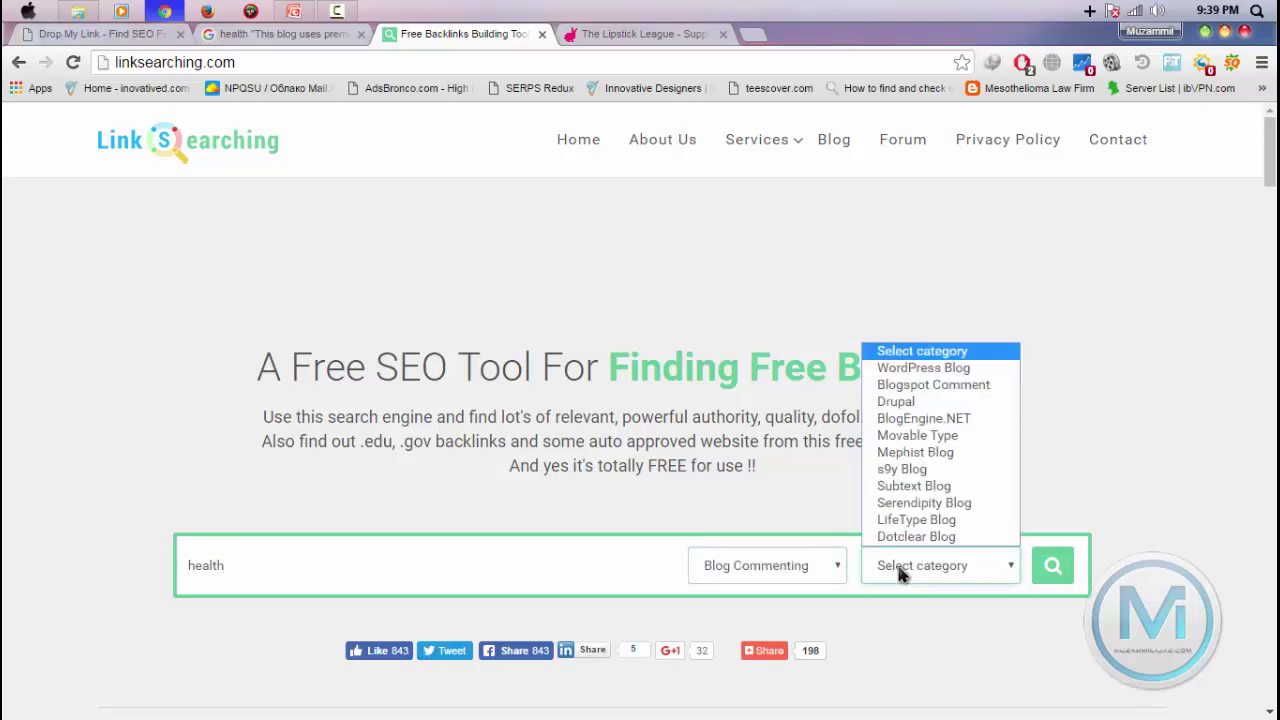
pyautogui.click(957, 395)
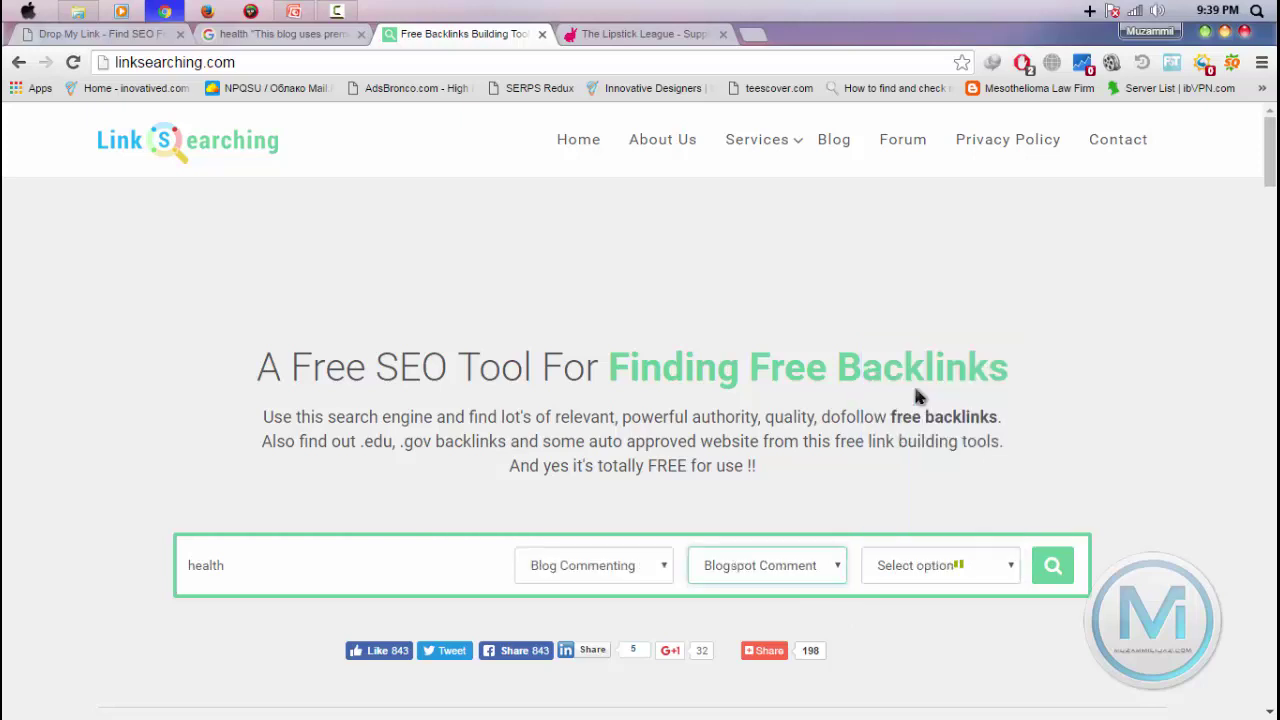
# Set the search option to Find Blog, run the search, and complete Google's character check.
pyautogui.click(790, 576)
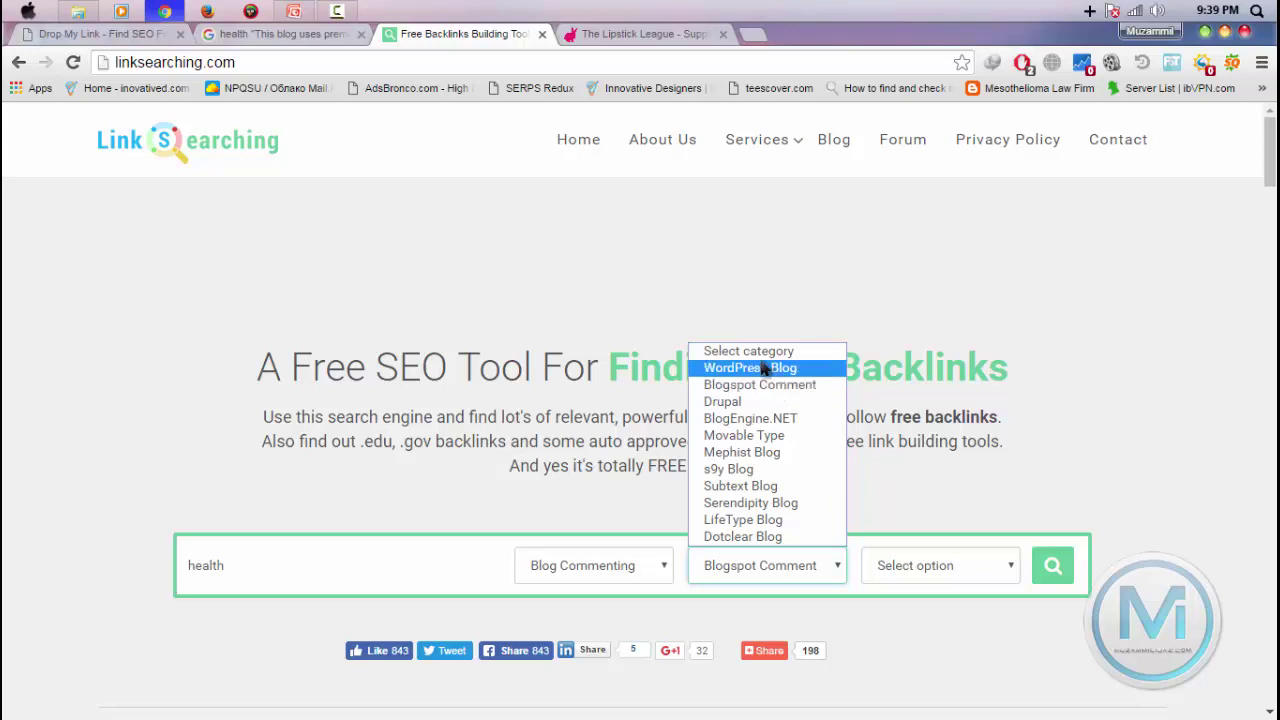
pyautogui.click(986, 568)
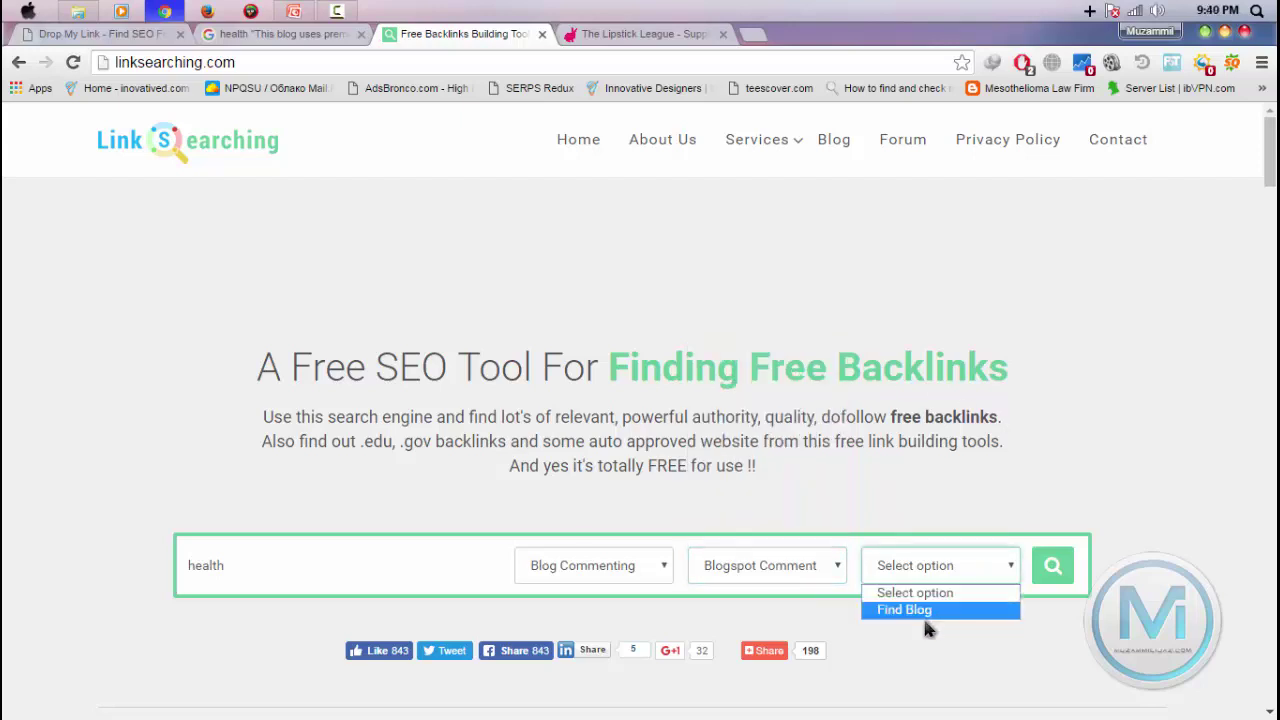
pyautogui.click(925, 620)
pyautogui.click(1053, 568)
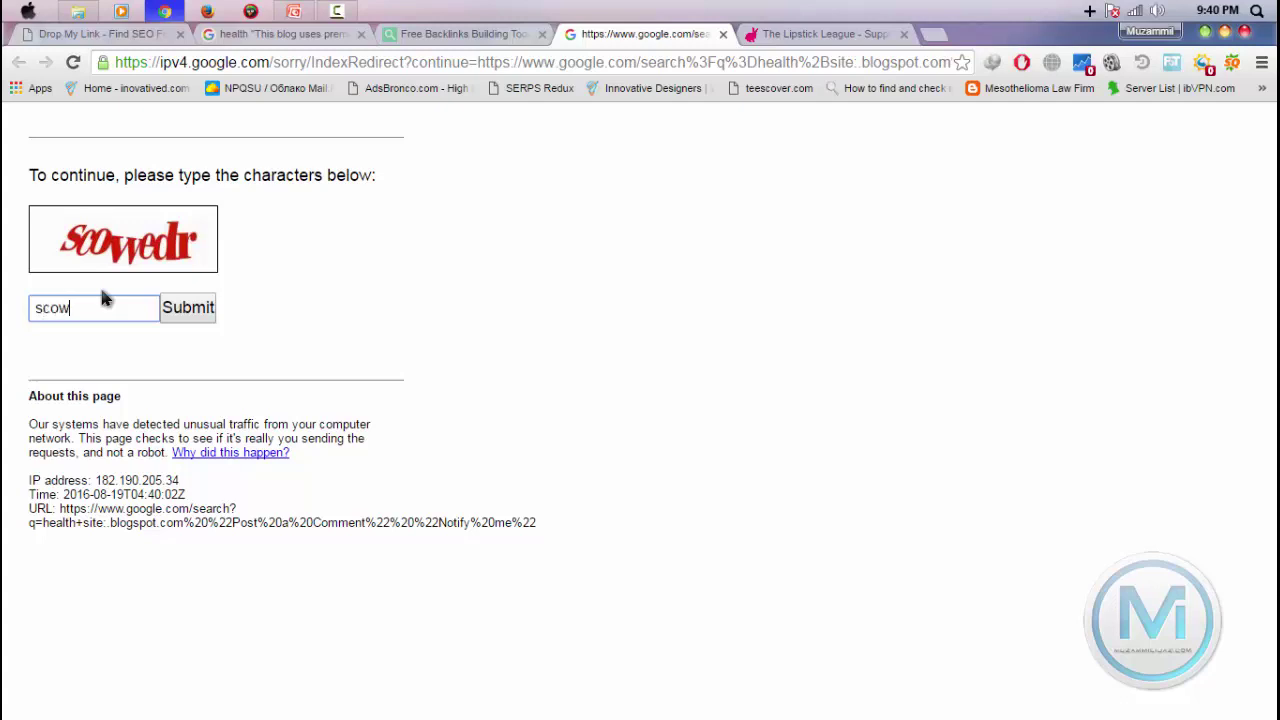
pyautogui.press('Return')
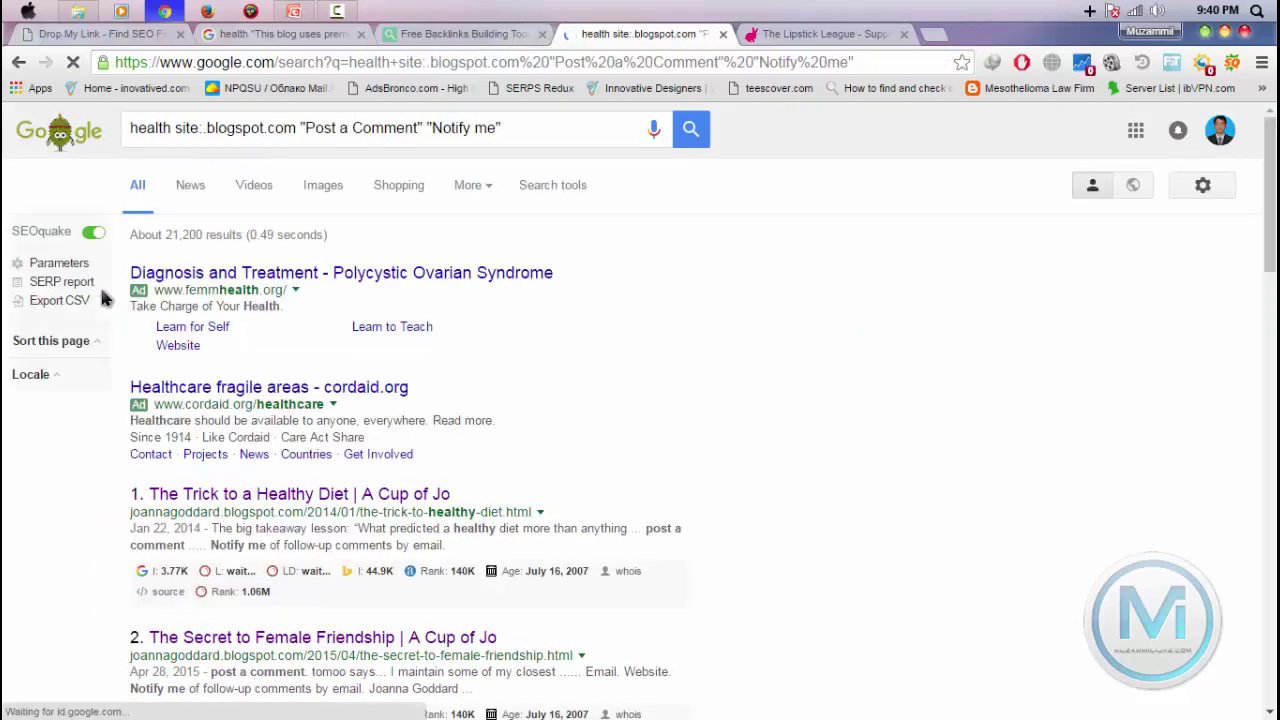
# Open the two A Cup of Jo results, on healthy diet and female friendship, in new tabs.
pyautogui.scroll(-2, 372, 445)
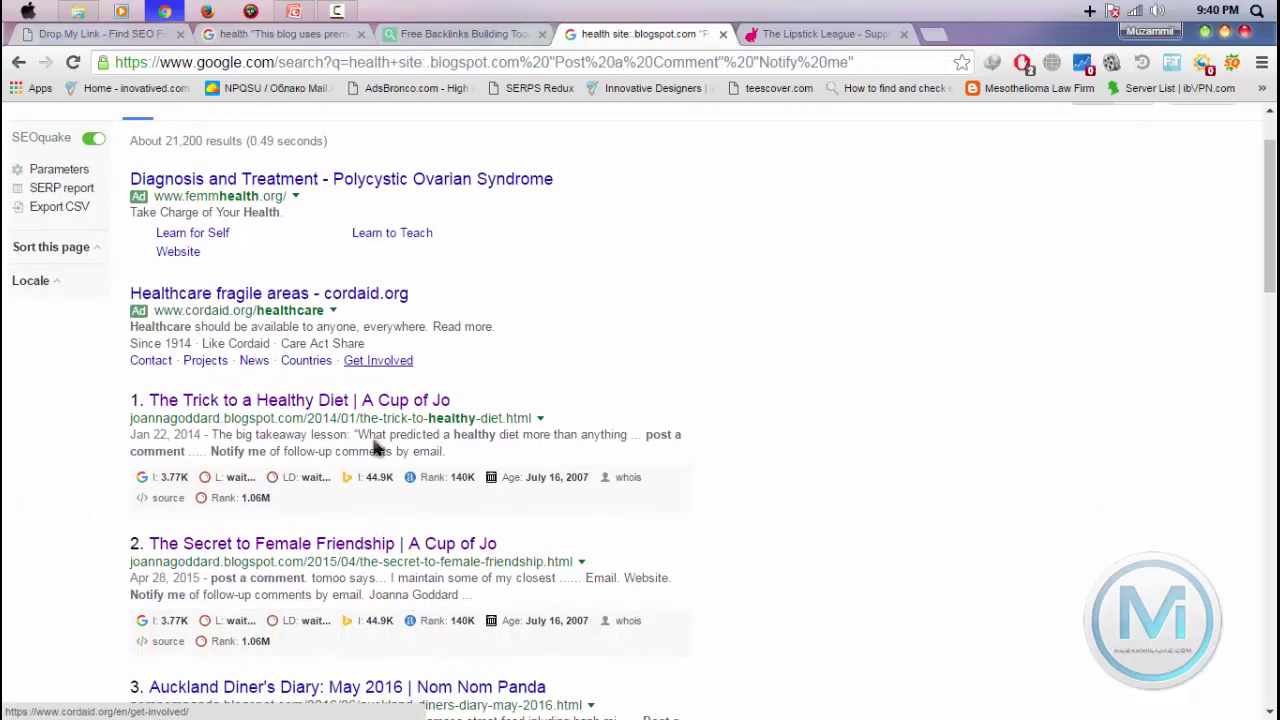
pyautogui.keyDown('super'); pyautogui.click(358, 402); pyautogui.keyUp('super')
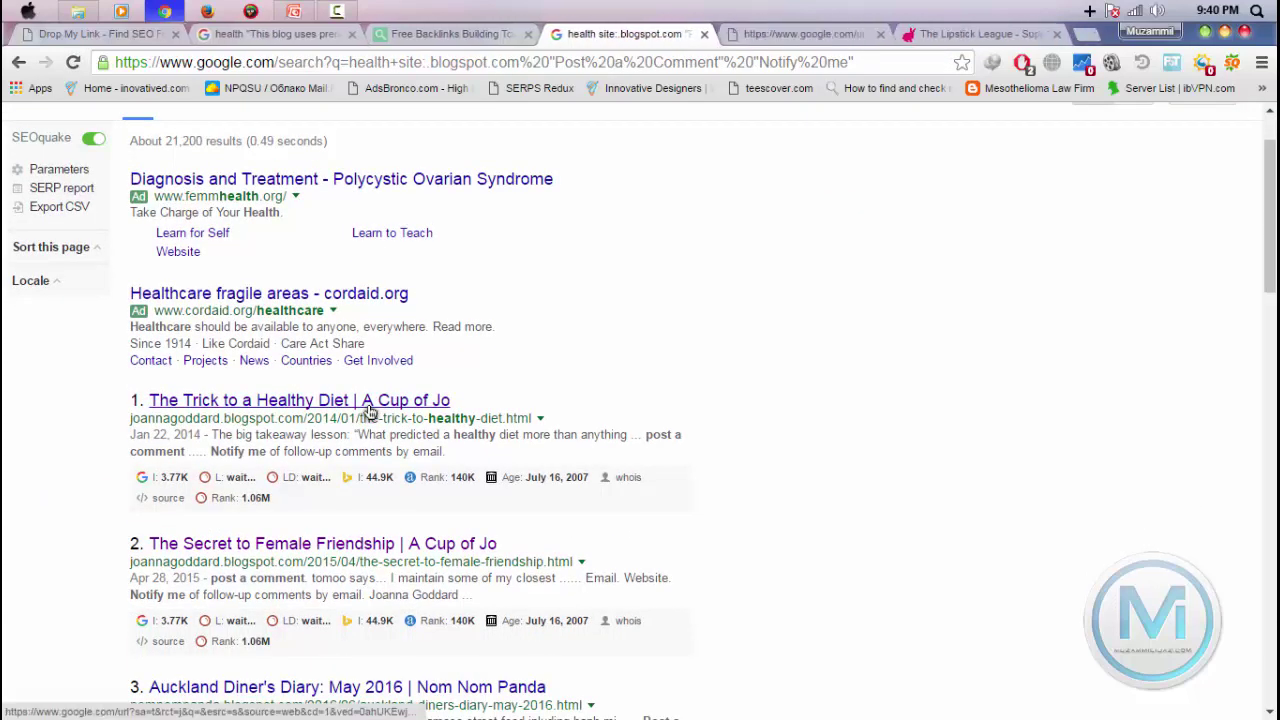
pyautogui.keyDown('super'); pyautogui.click(323, 543); pyautogui.keyUp('super')
pyautogui.scroll(-5, 323, 540)
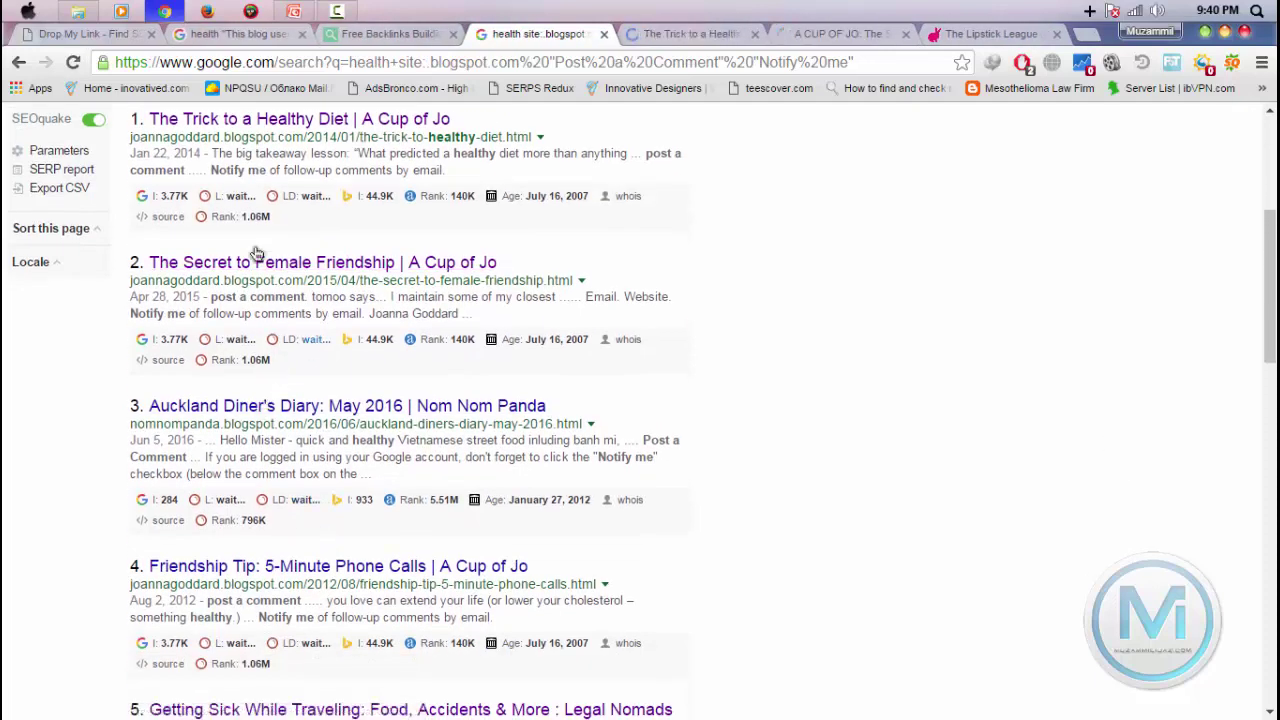
pyautogui.scroll(2, 260, 255)
pyautogui.scroll(-2, 308, 380)
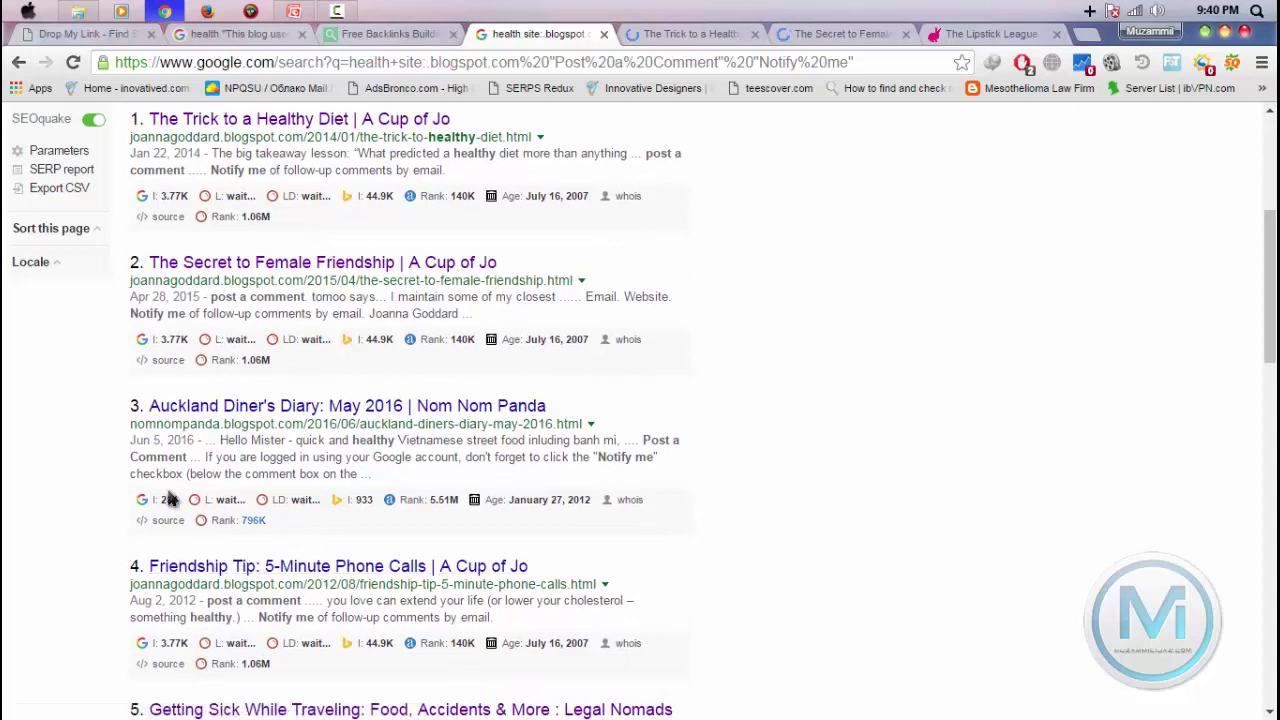
# Open the third, fifth and sixth results in new tabs, and switch to the Trick to a Healthy Diet page.
pyautogui.keyDown('super'); pyautogui.click(334, 409); pyautogui.keyUp('super')
pyautogui.scroll(-1, 288, 540)
pyautogui.scroll(-3, 288, 540)
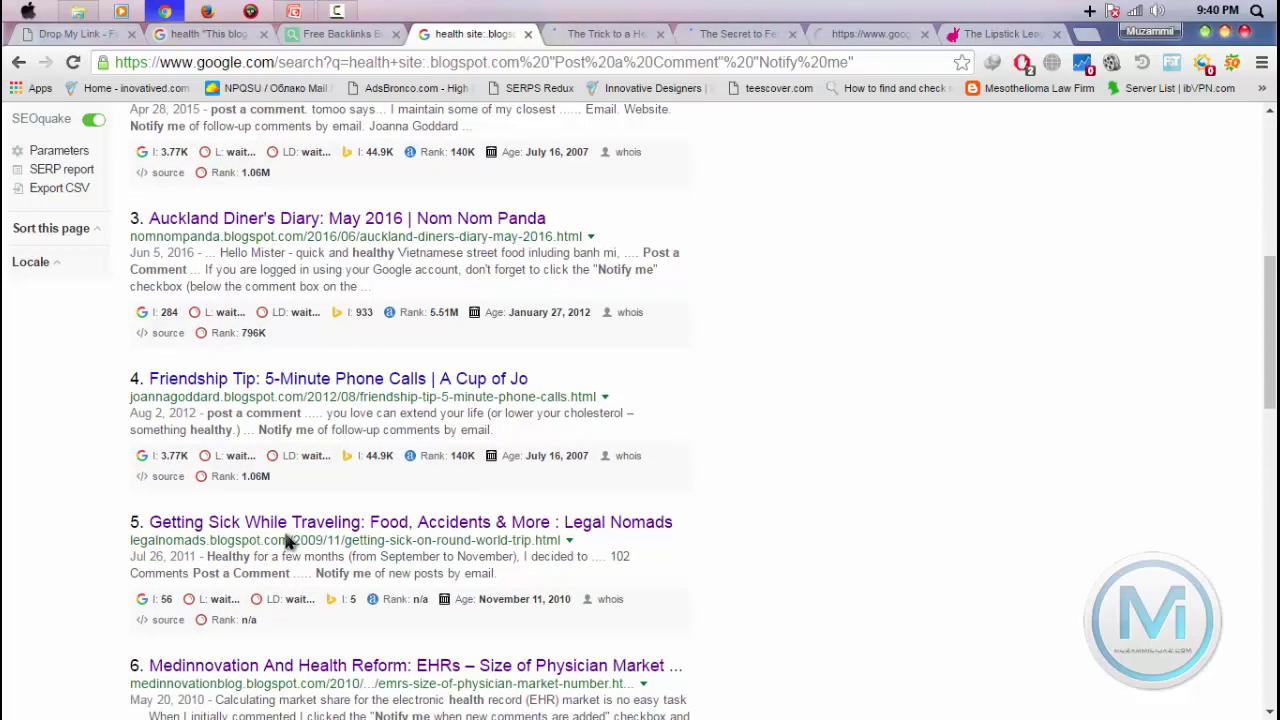
pyautogui.keyDown('super'); pyautogui.click(288, 532); pyautogui.keyUp('super')
pyautogui.scroll(-4, 310, 470)
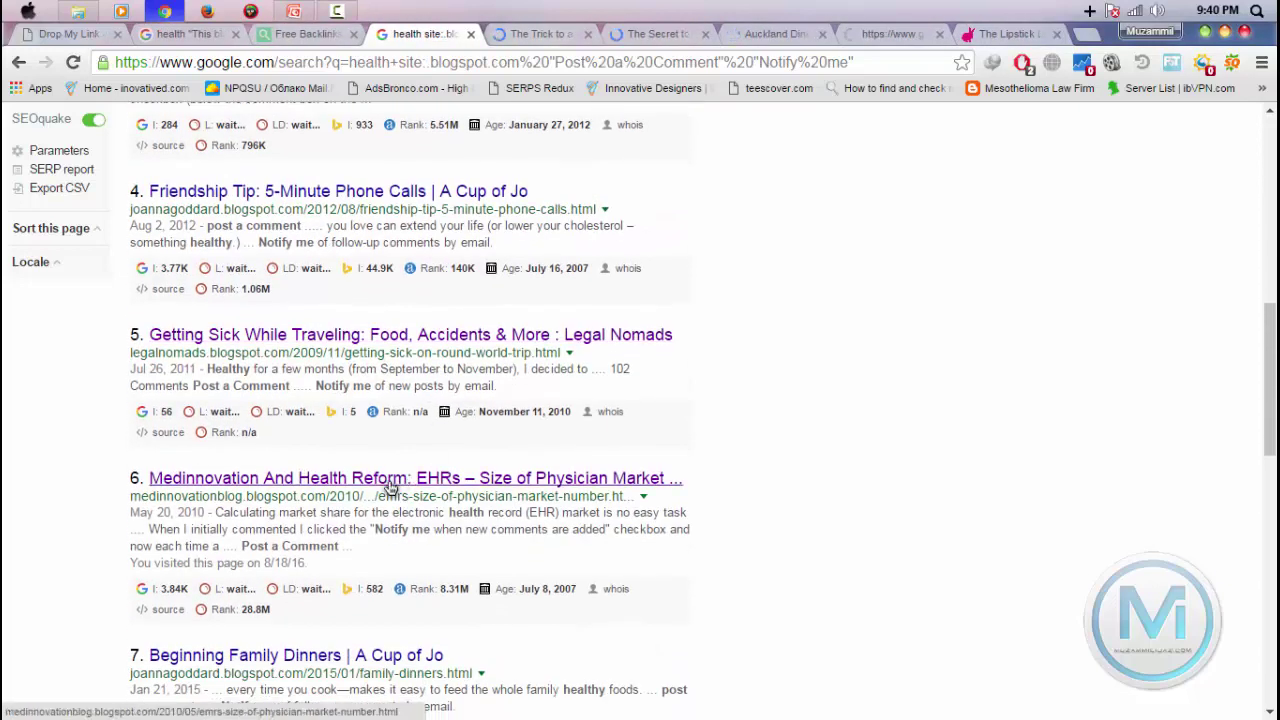
pyautogui.keyDown('super'); pyautogui.click(386, 485); pyautogui.keyUp('super')
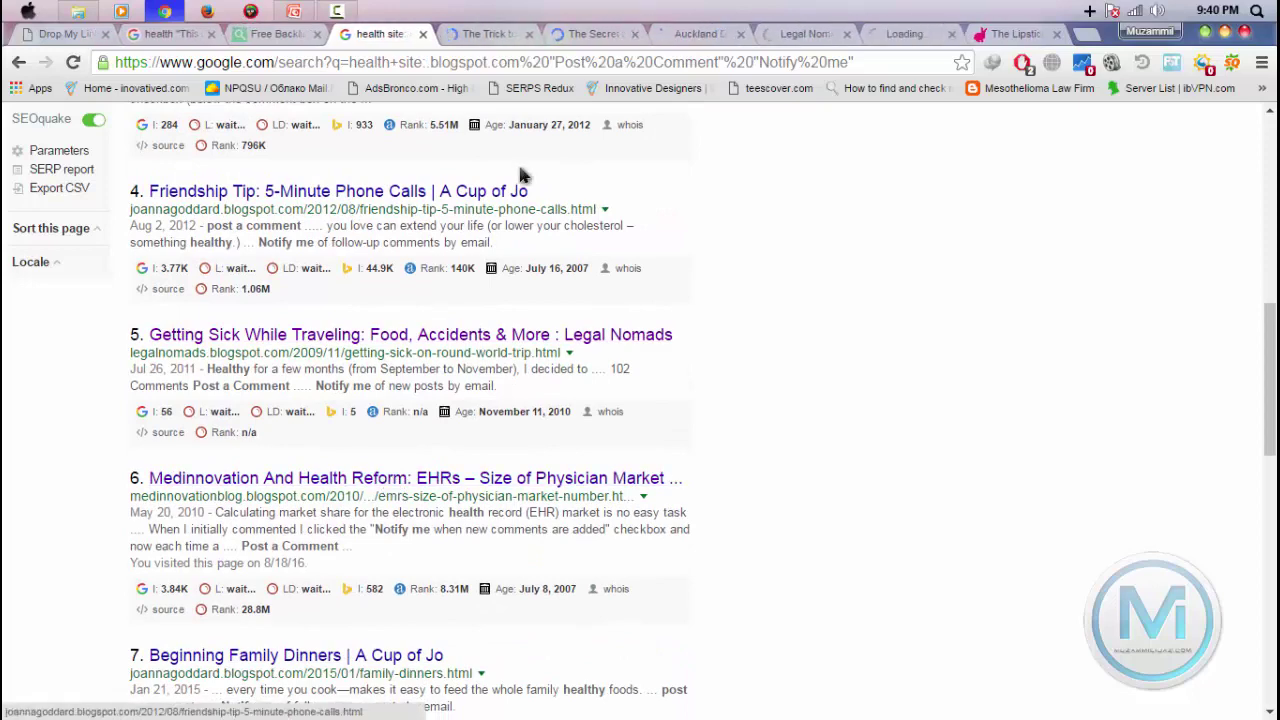
pyautogui.click(480, 35)
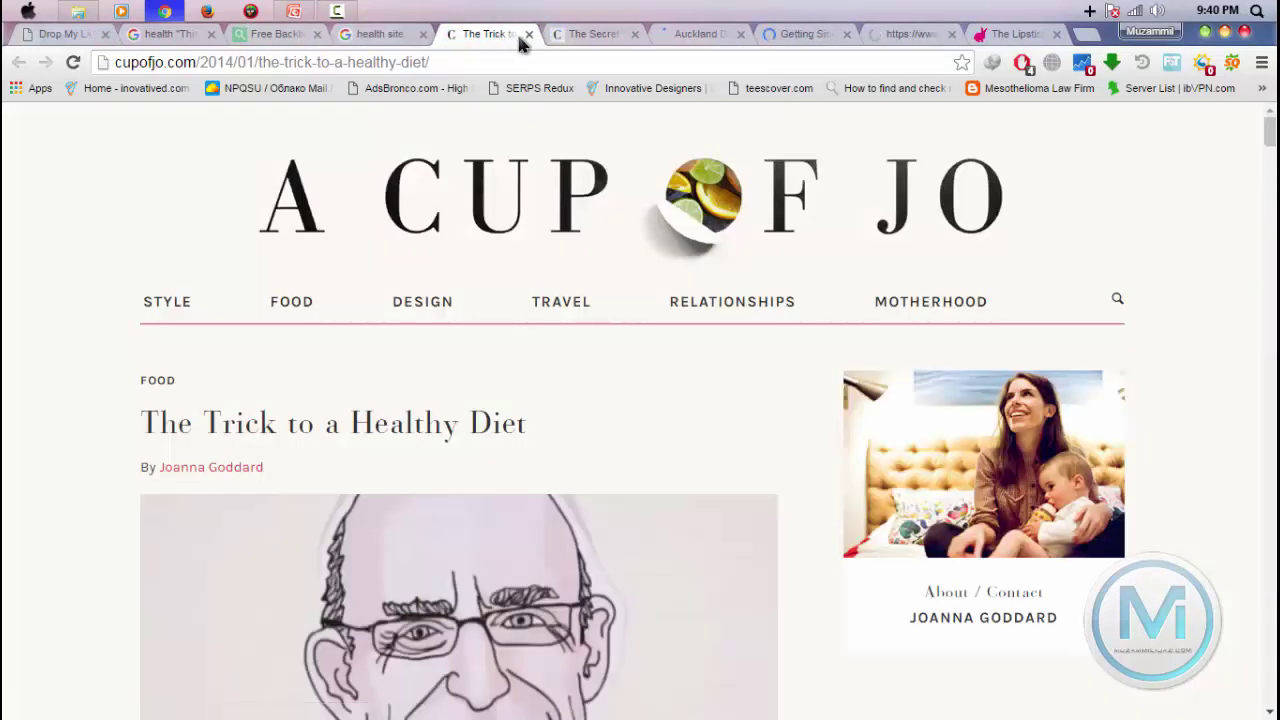
# Examine the reader comments on the Trick to a Healthy Diet page, and close both A Cup of Jo pages.
pyautogui.scroll(-20, 510, 280)
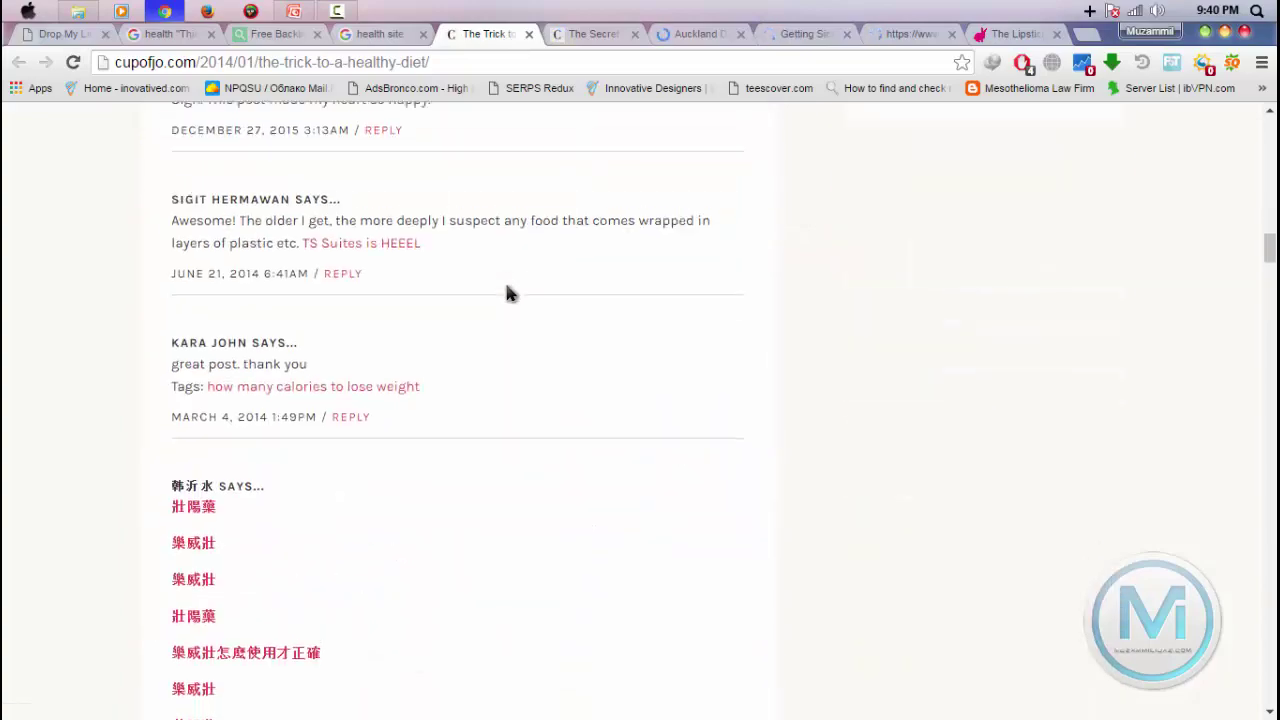
pyautogui.scroll(5, 506, 292)
pyautogui.scroll(-15, 505, 300)
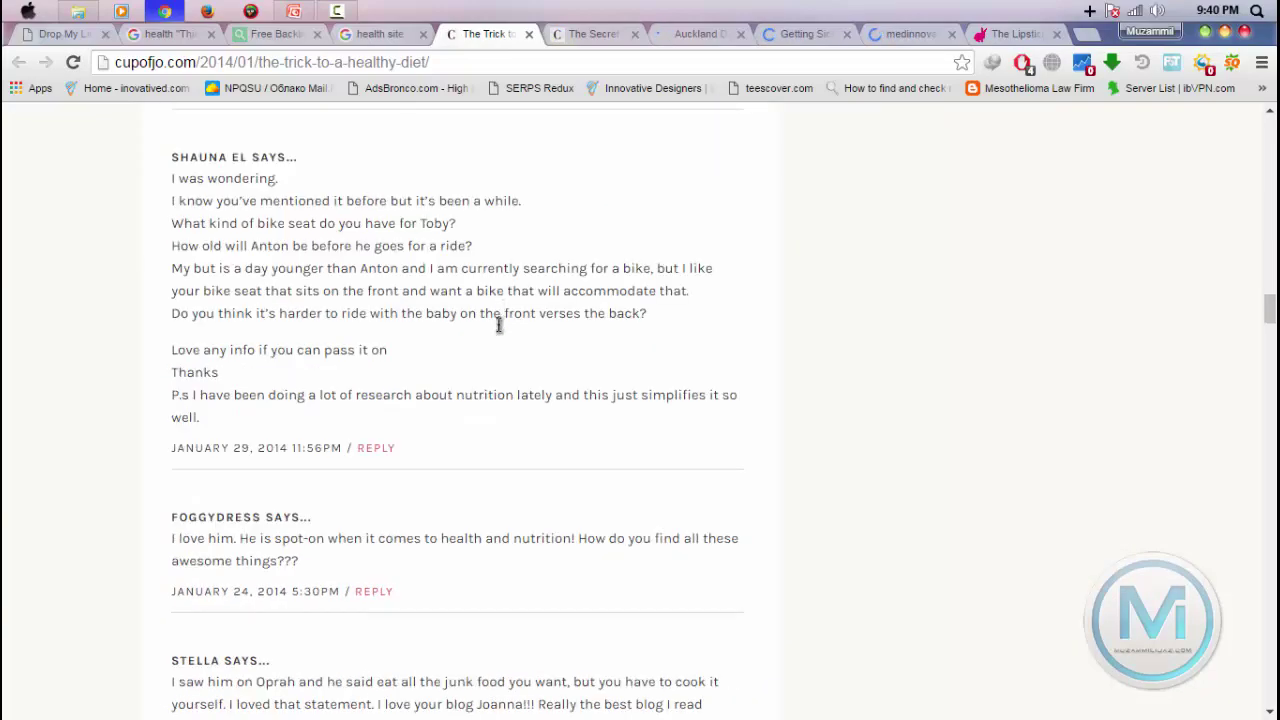
pyautogui.scroll(-20, 499, 325)
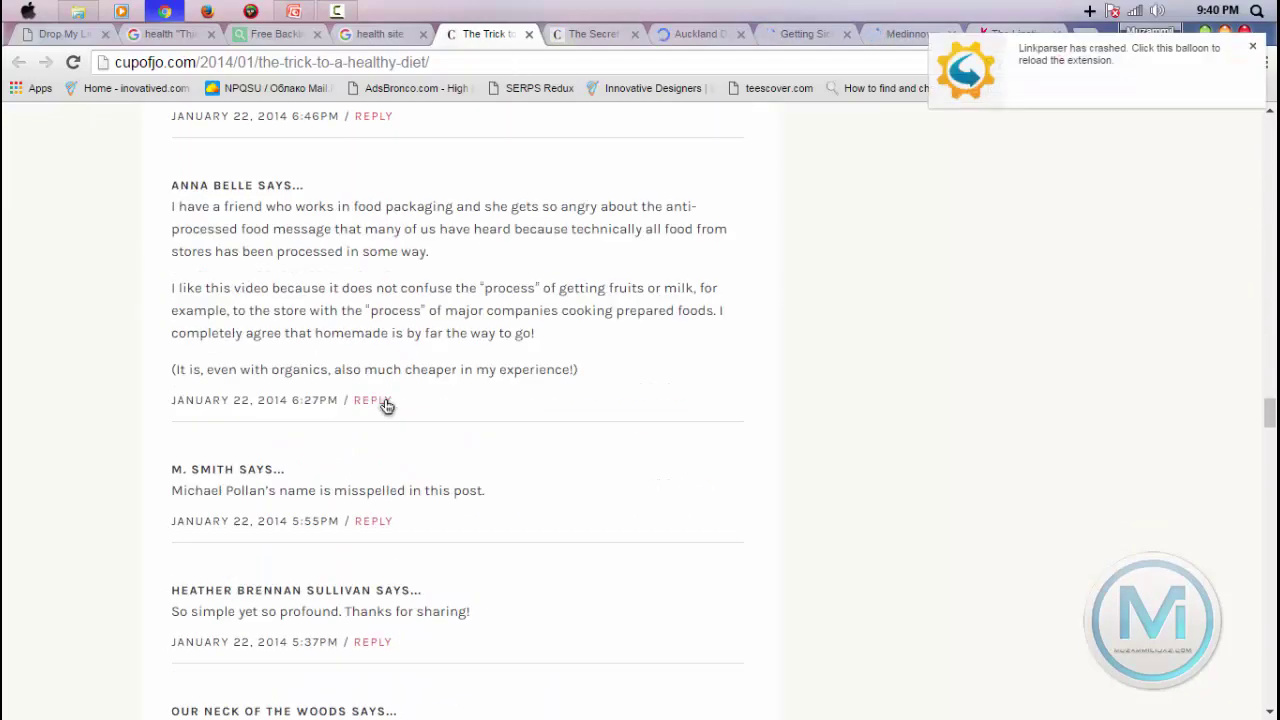
pyautogui.scroll(-15, 390, 405)
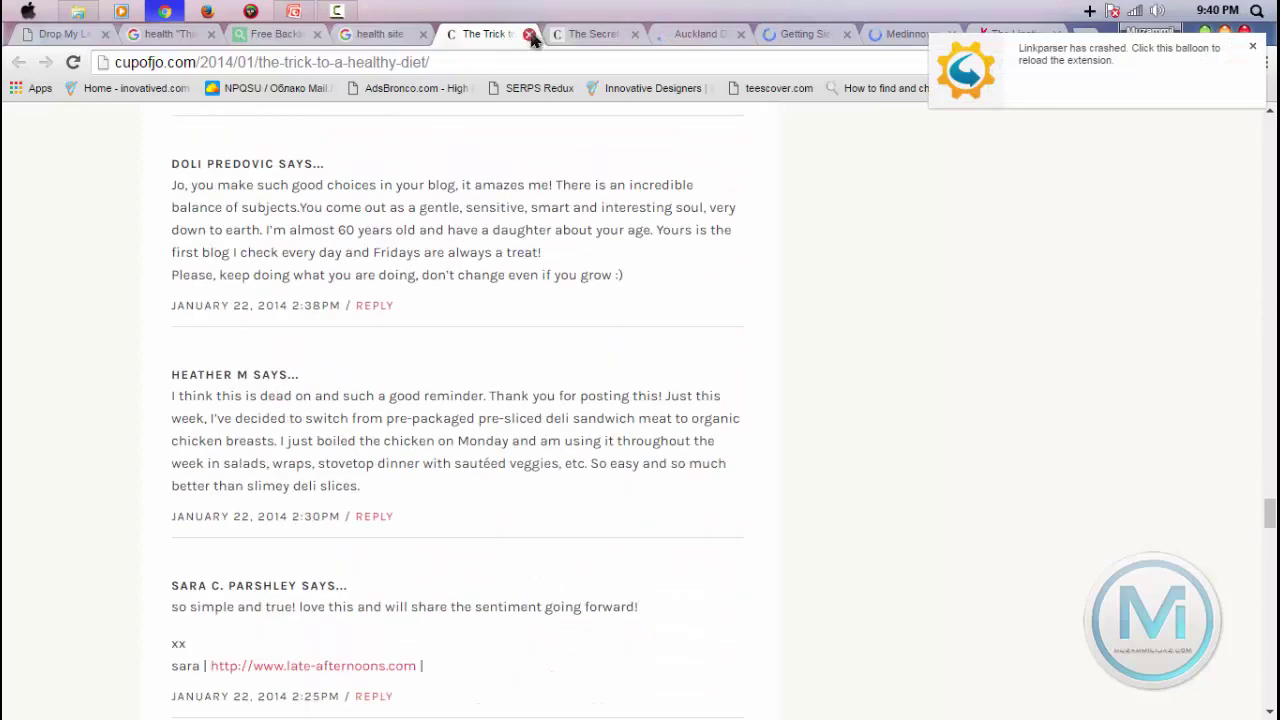
pyautogui.click(529, 35)
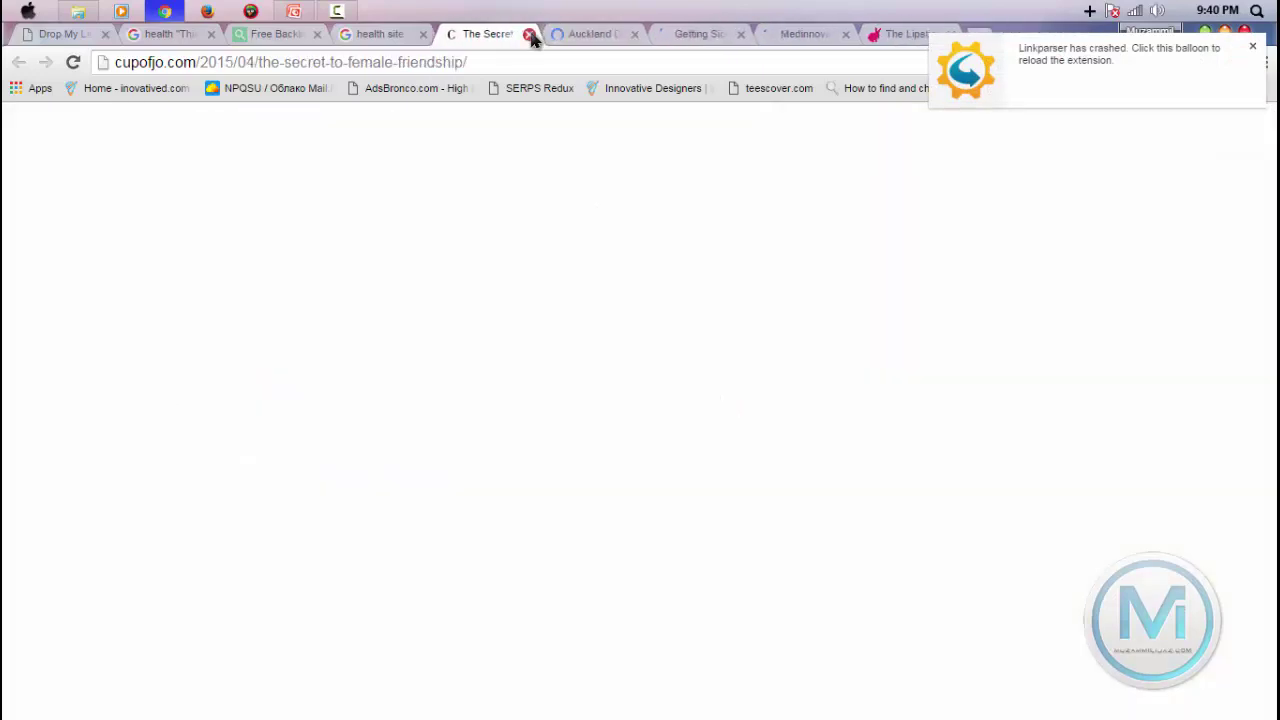
pyautogui.click(529, 35)
# Skim the Auckland Diner's Diary post, and look through the Medinnovation and Health Reform article down to its reader comments.
pyautogui.scroll(-15, 499, 242)
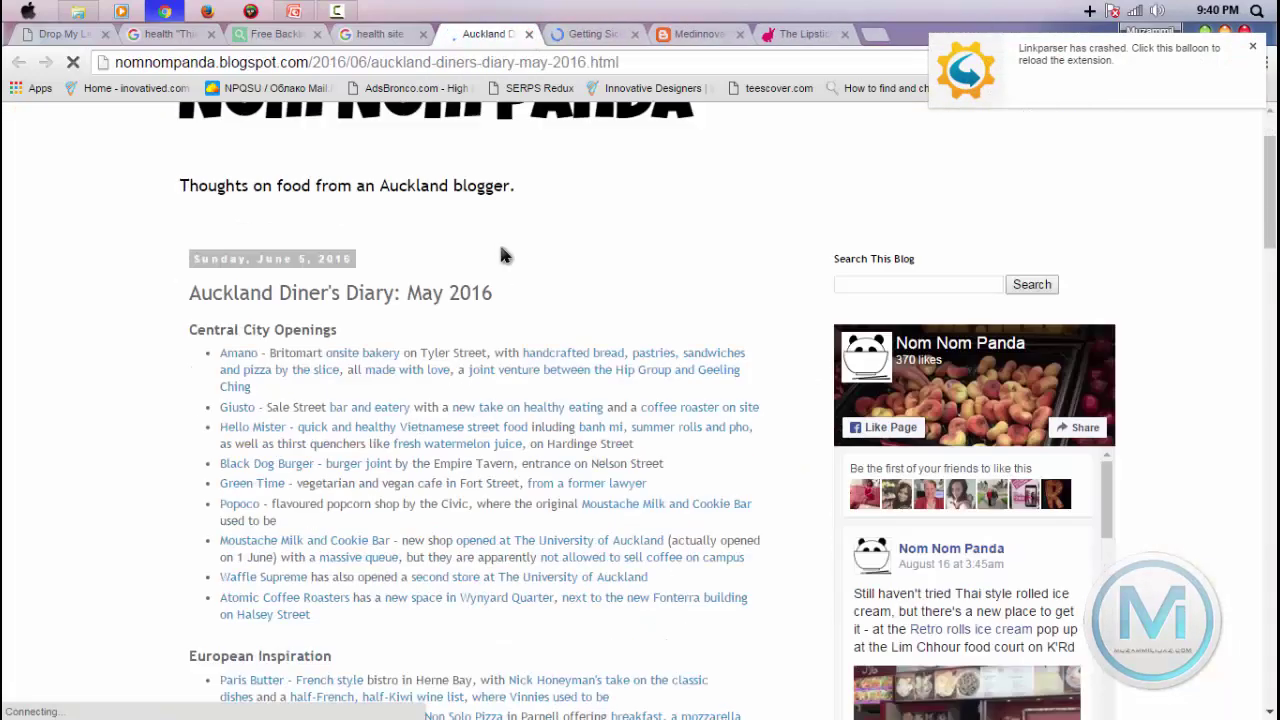
pyautogui.click(825, 35)
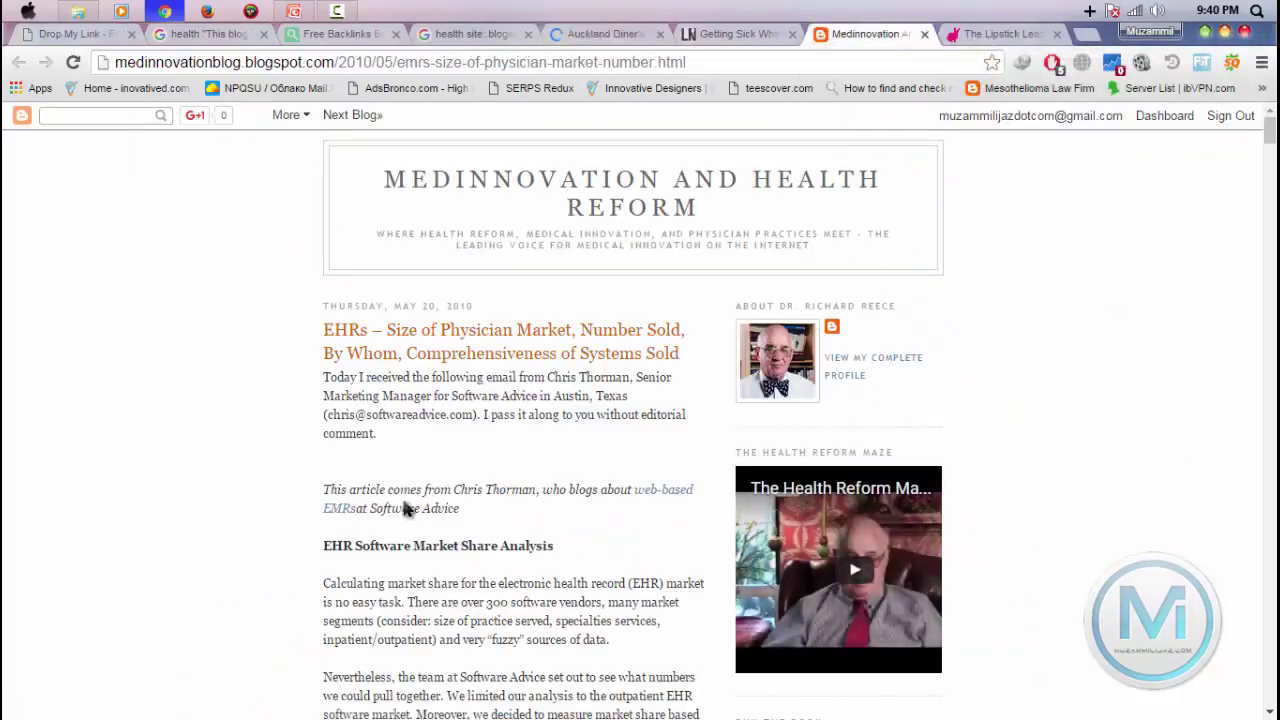
pyautogui.scroll(-15, 405, 500)
pyautogui.scroll(10, 405, 500)
pyautogui.scroll(-15, 405, 500)
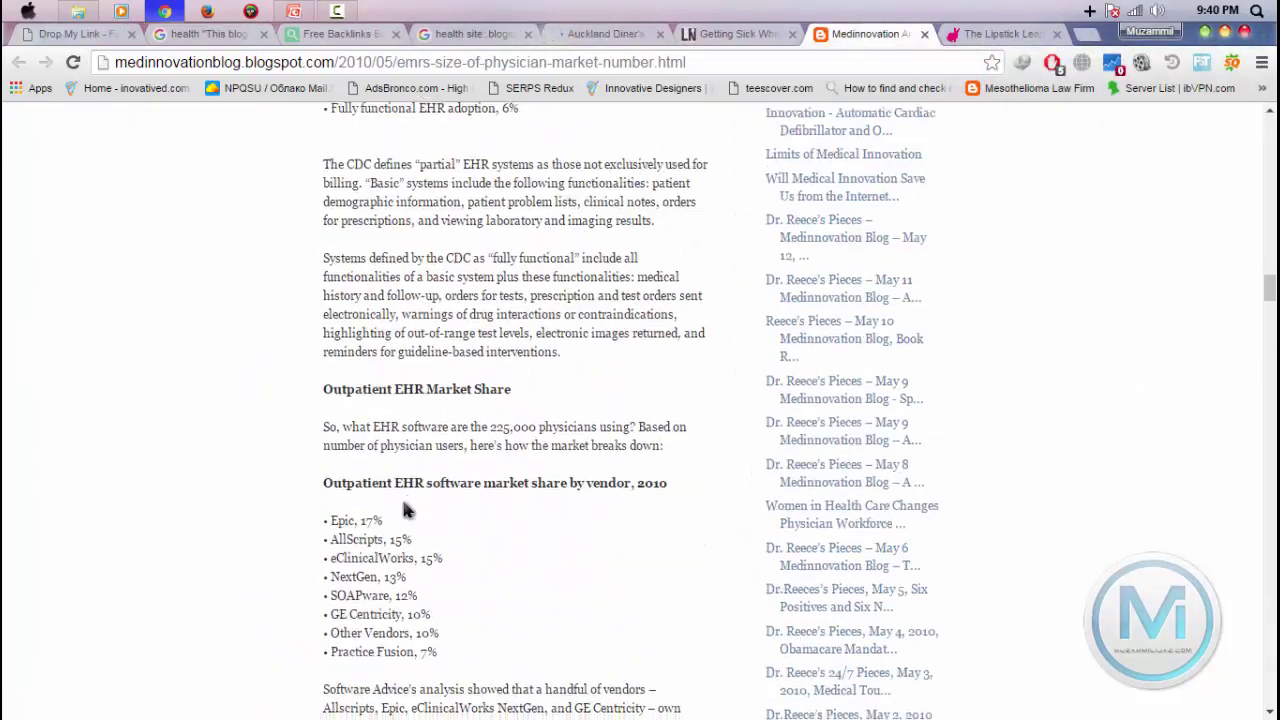
pyautogui.scroll(-15, 405, 500)
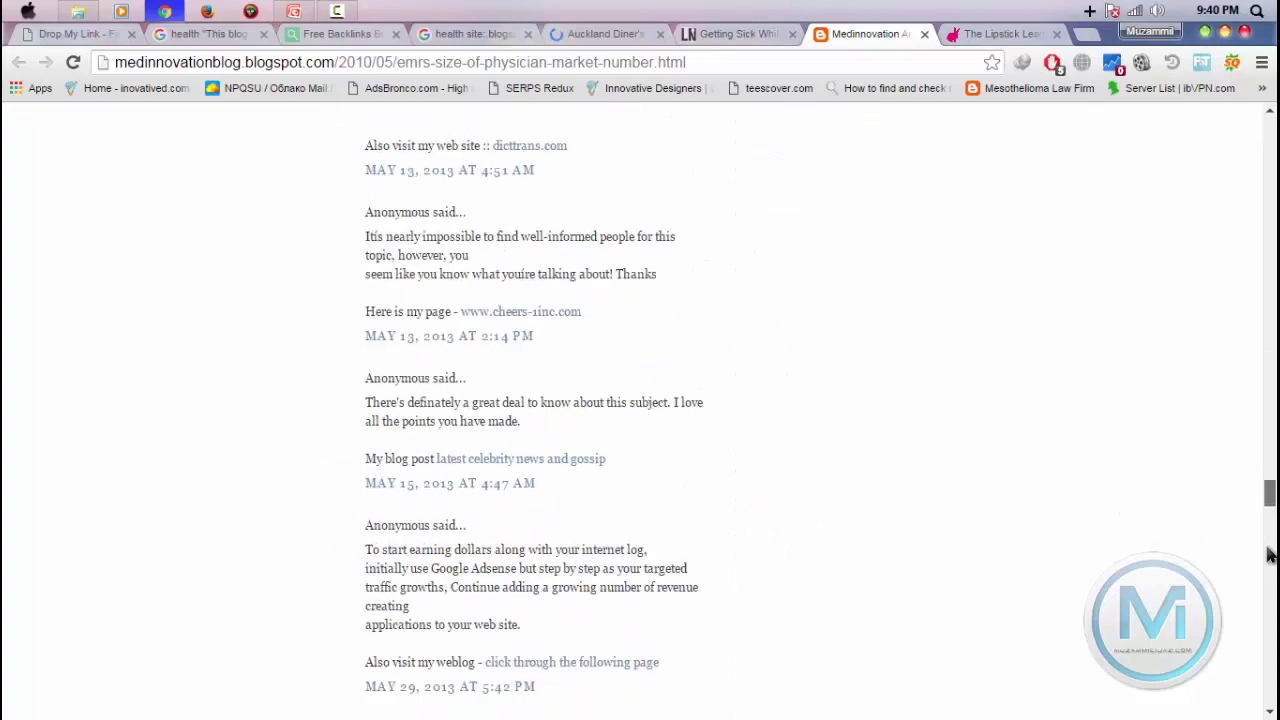
pyautogui.scroll(5, 316, 320)
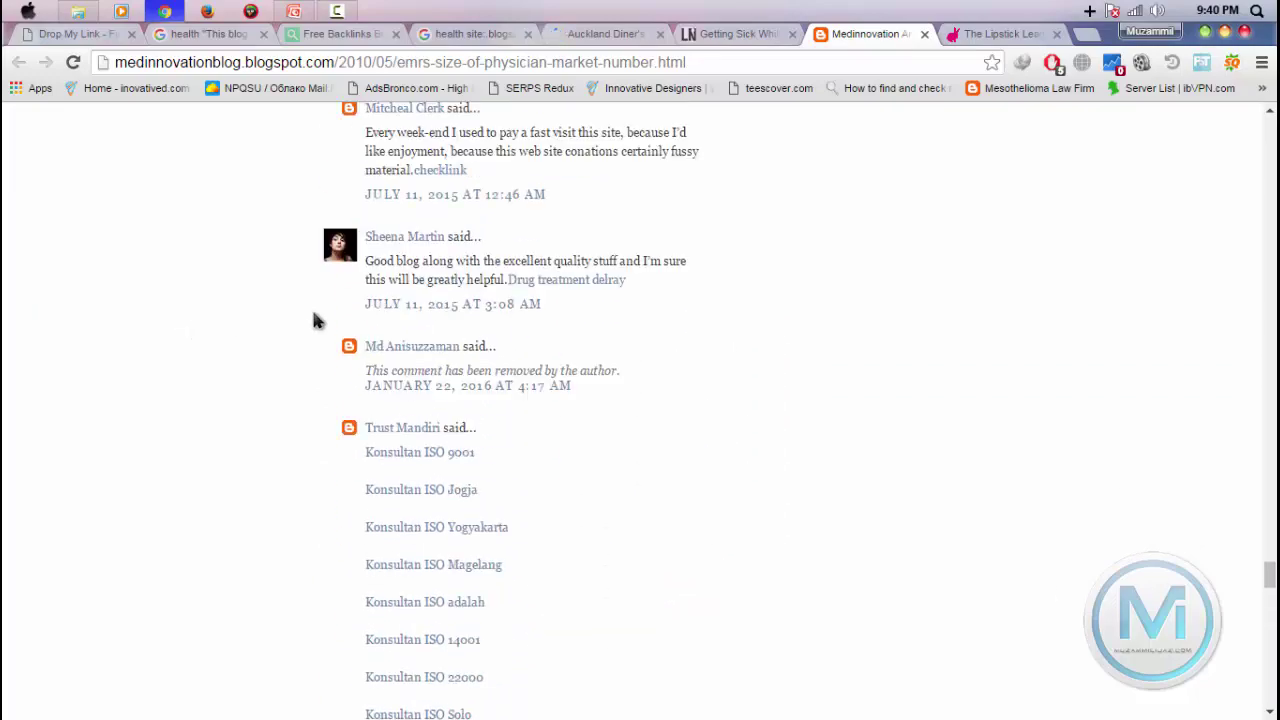
# Examine the links placed in the 2015 and 2016 reader comments, including the long Konsultan ISO link list.
pyautogui.rightClick(218, 330)
pyautogui.click(127, 330)
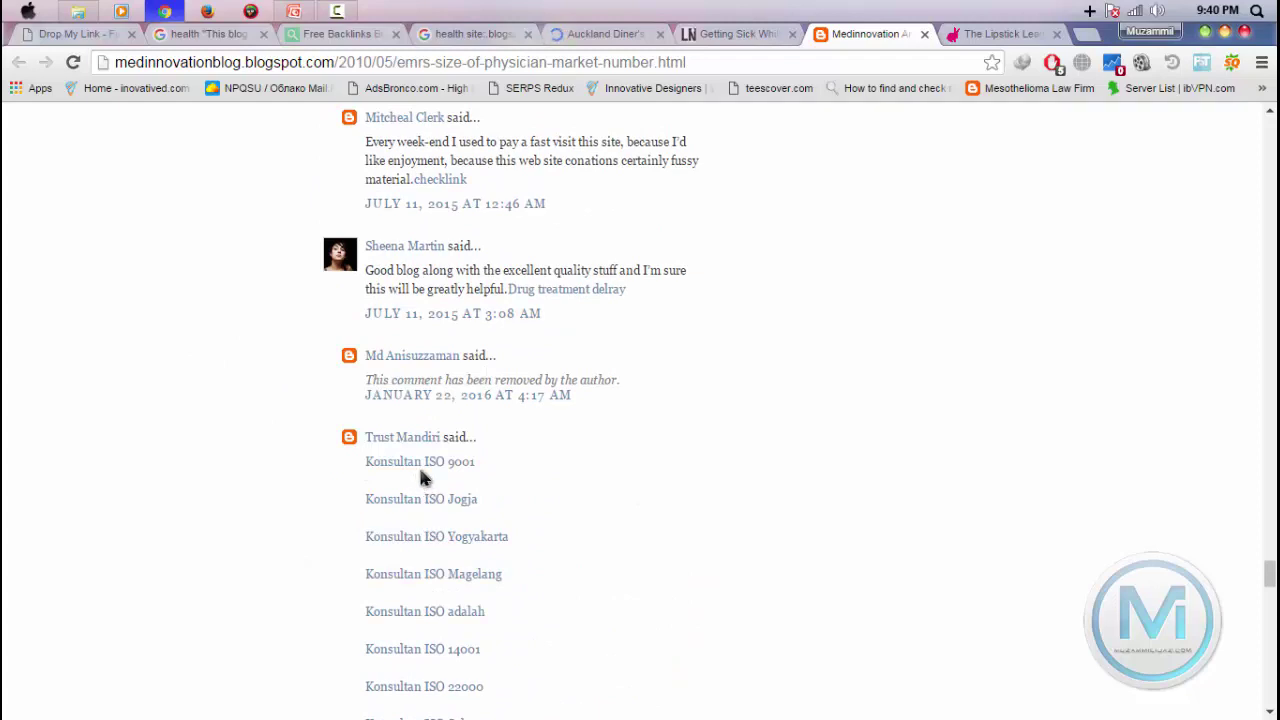
pyautogui.scroll(-2, 342, 390)
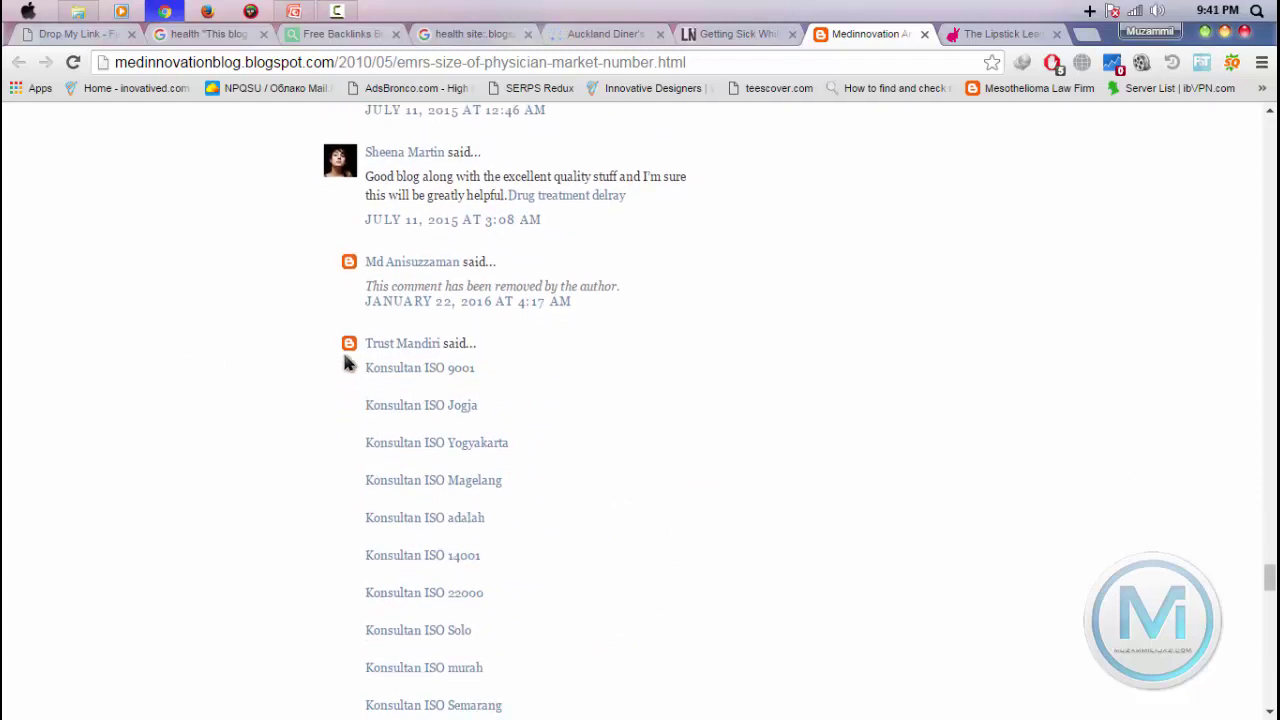
pyautogui.moveTo(437, 370); pyautogui.dragTo(538, 494)
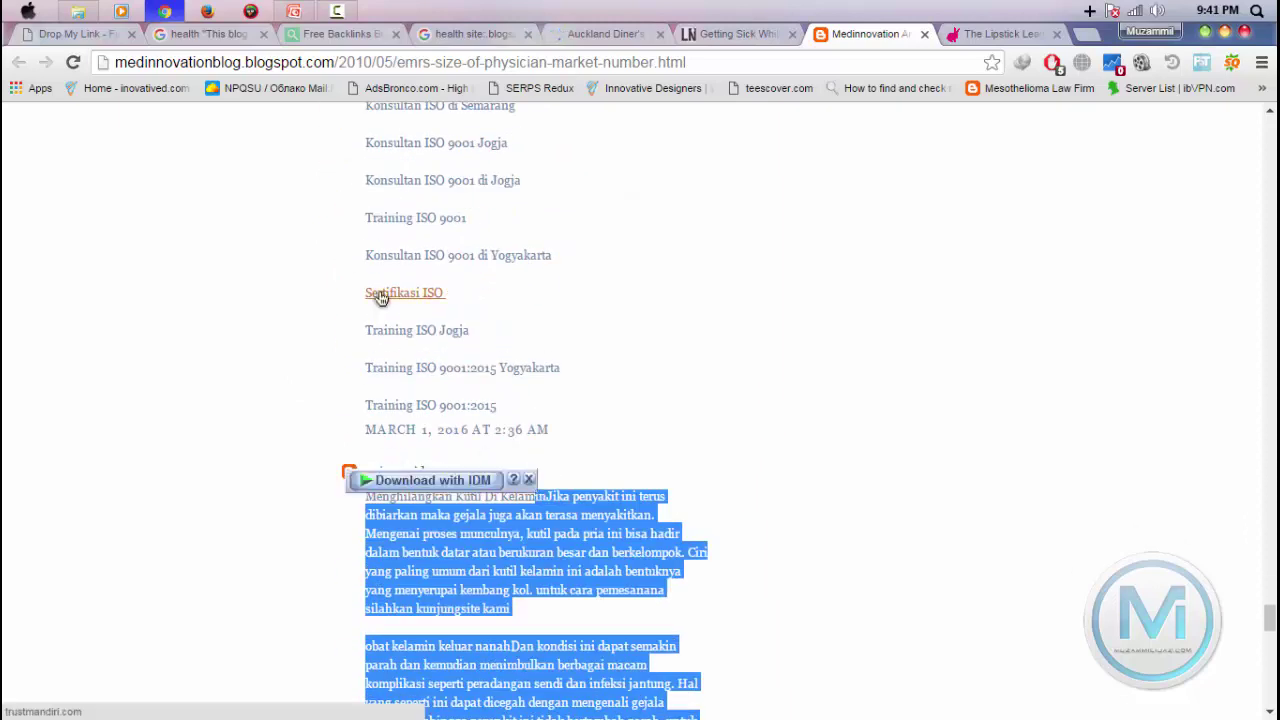
pyautogui.scroll(2, 408, 234)
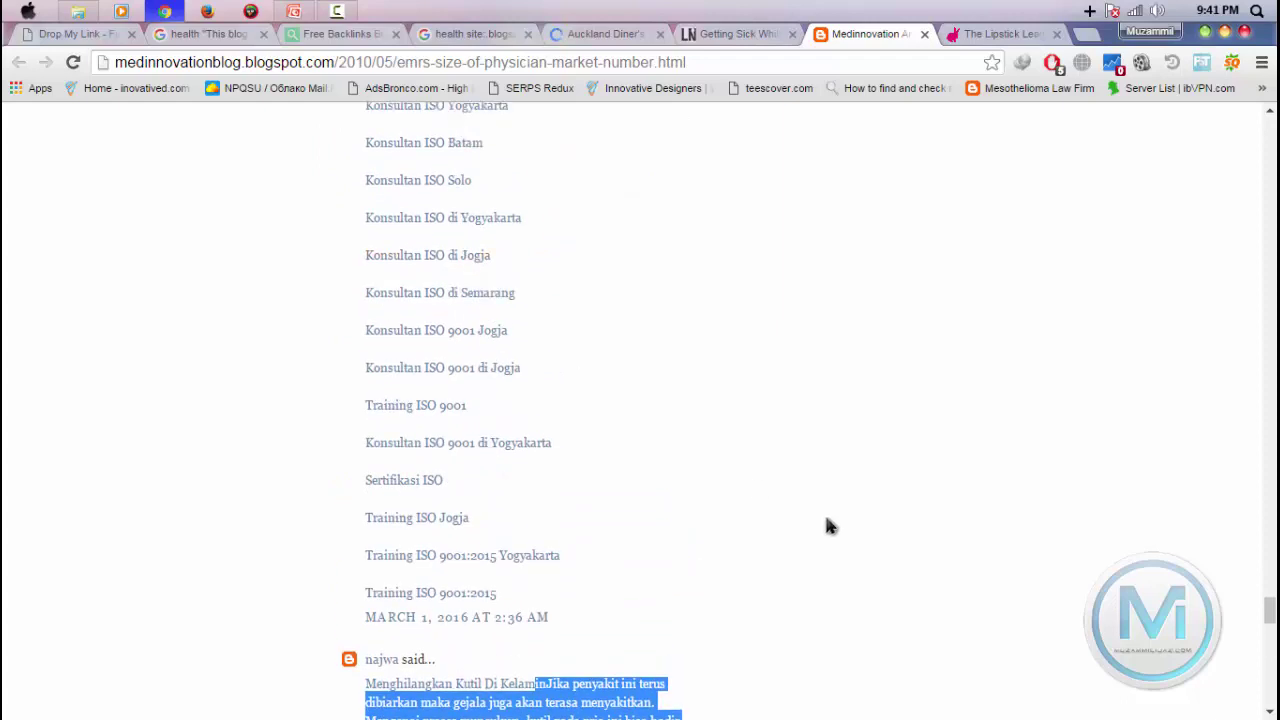
pyautogui.click(730, 507)
pyautogui.scroll(-3, 729, 507)
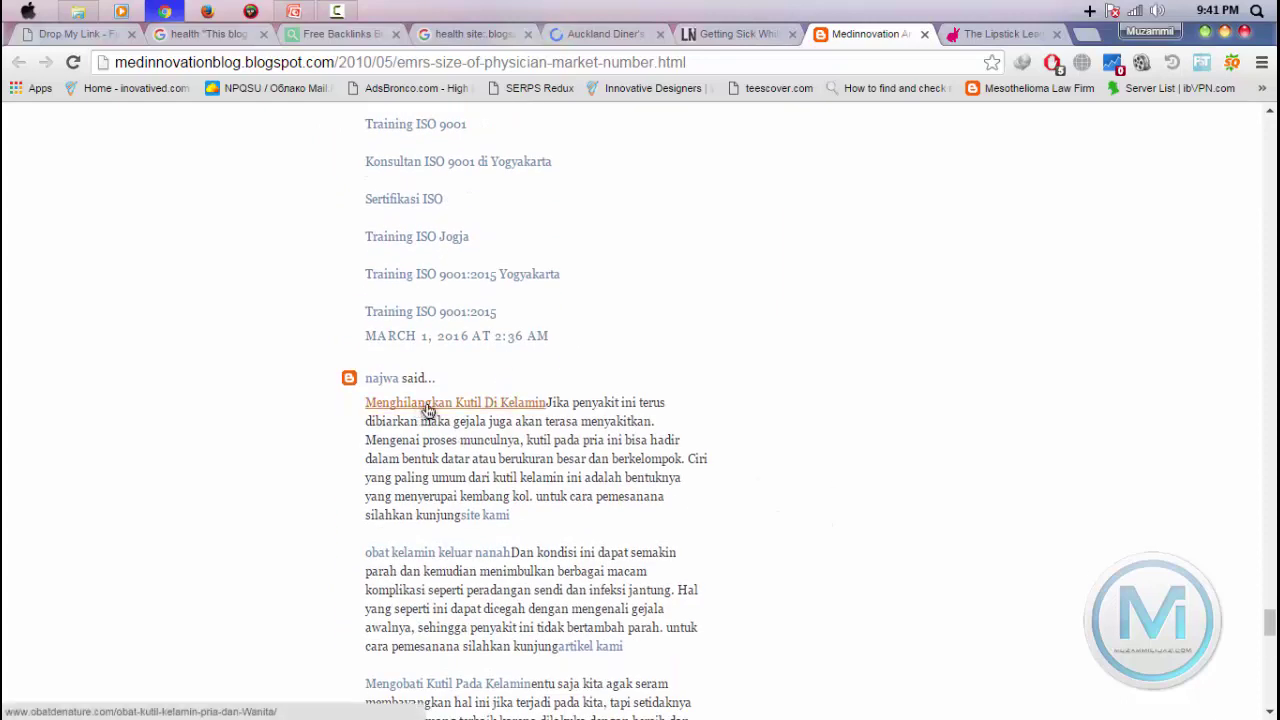
pyautogui.scroll(-15, 427, 409)
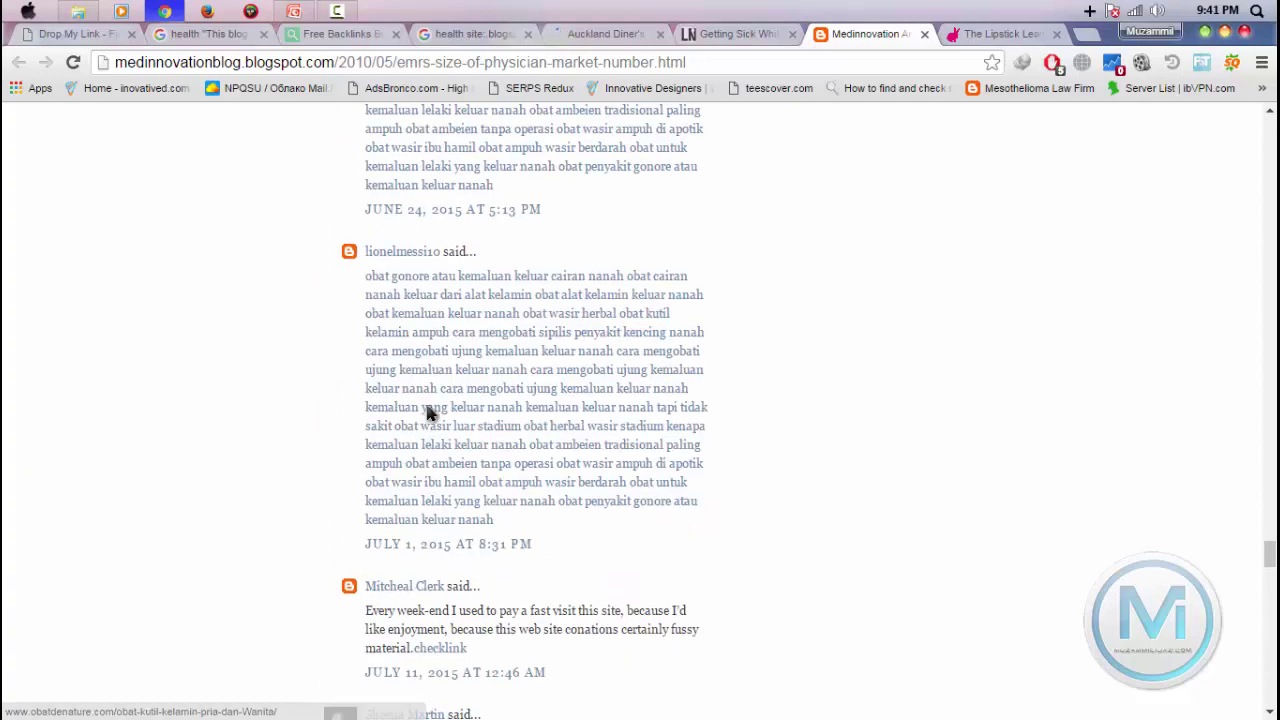
# Go through the Medinnovation comments from the earliest to the latest one above the Post a Comment link.
pyautogui.scroll(20, 428, 410)
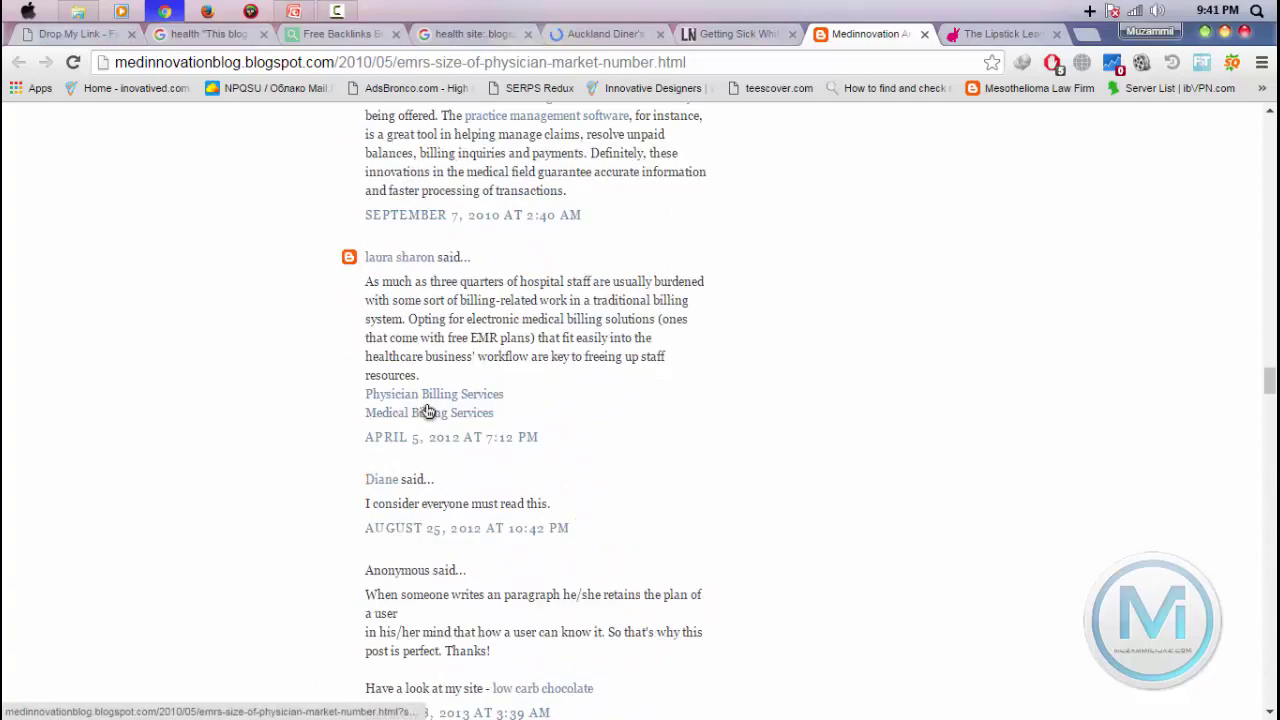
pyautogui.scroll(5, 428, 405)
pyautogui.scroll(-20, 428, 409)
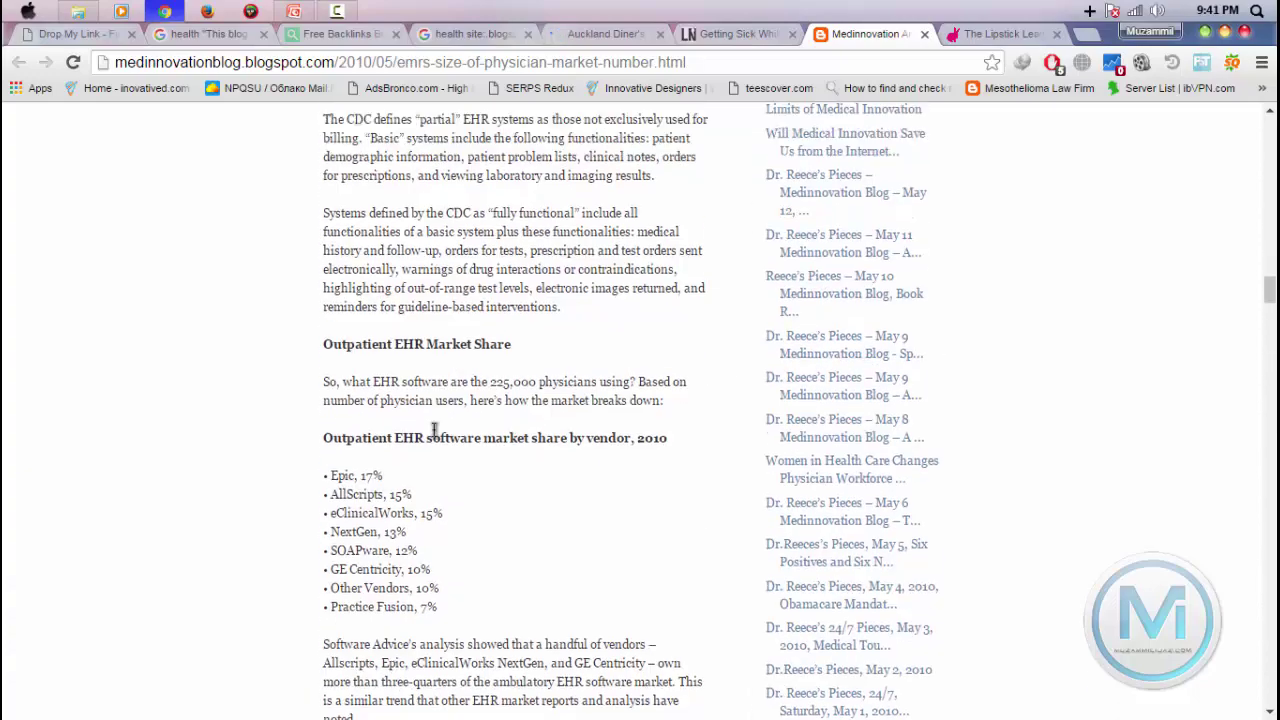
pyautogui.scroll(-5, 530, 541)
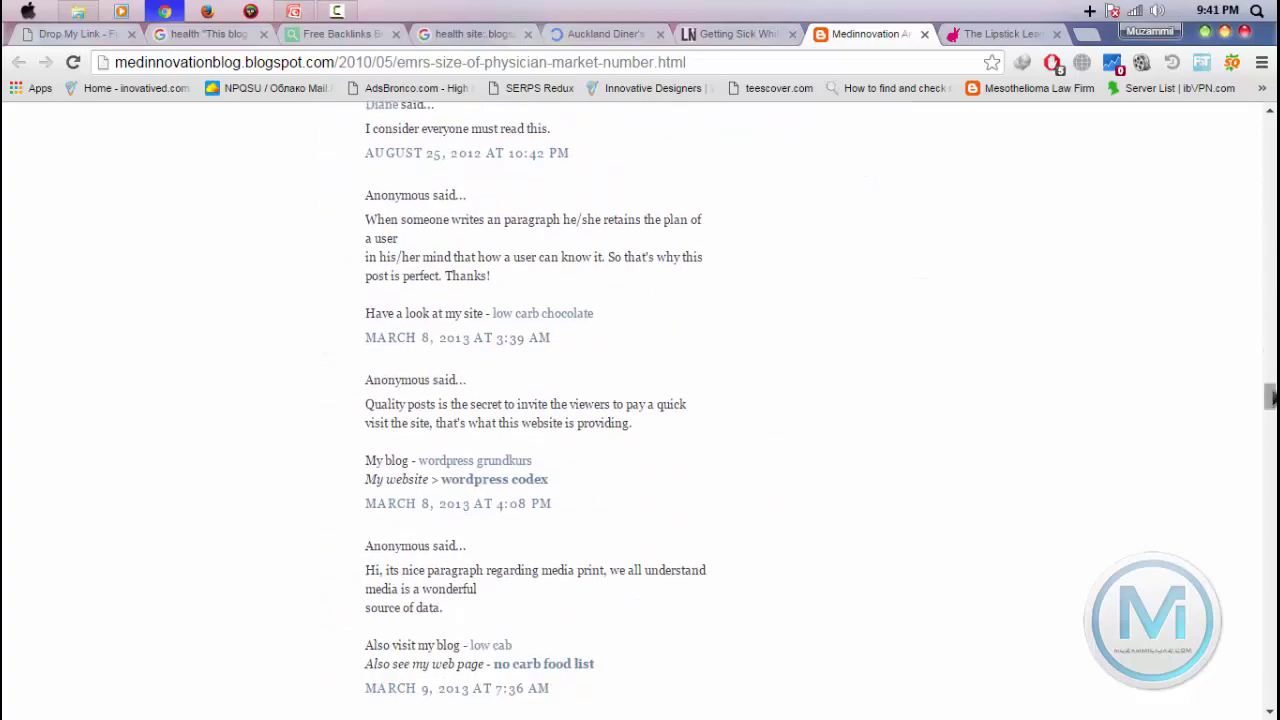
pyautogui.moveTo(1271, 399); pyautogui.dragTo(1274, 704)
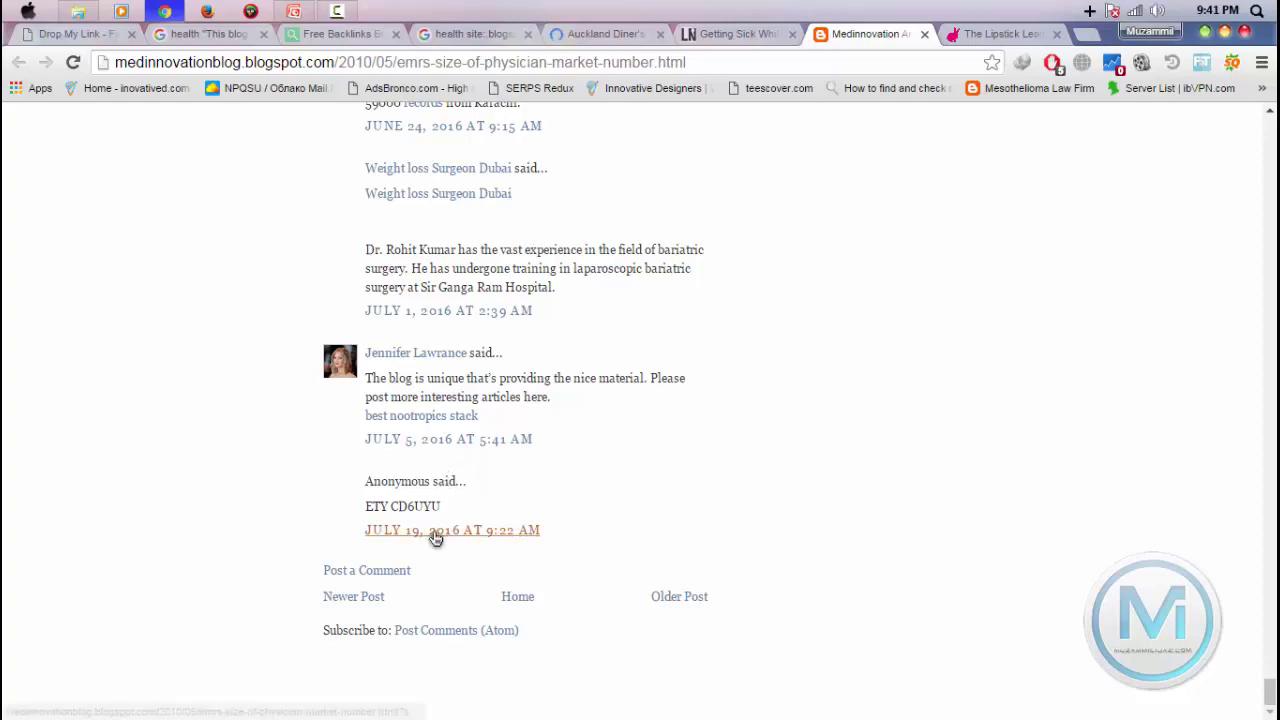
# Look back over the comments and the article up to its title, and close the Medinnovation page.
pyautogui.scroll(15, 436, 535)
pyautogui.scroll(20, 436, 539)
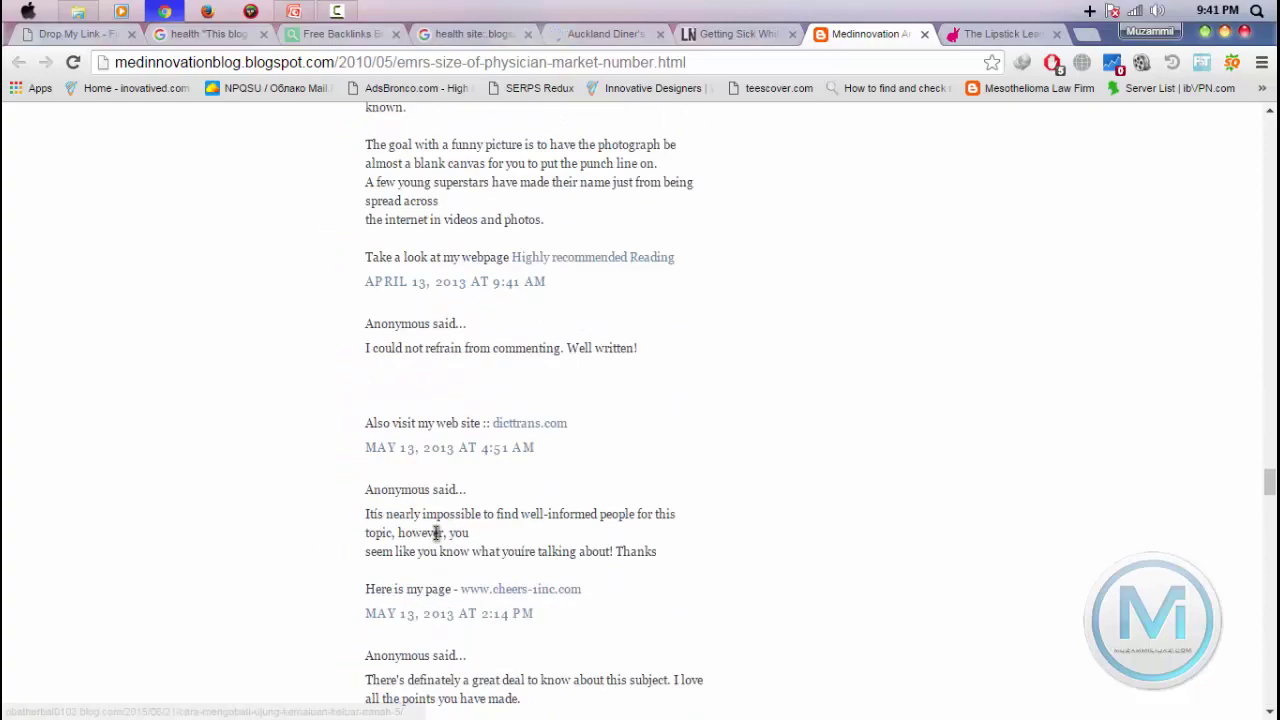
pyautogui.scroll(-10, 436, 535)
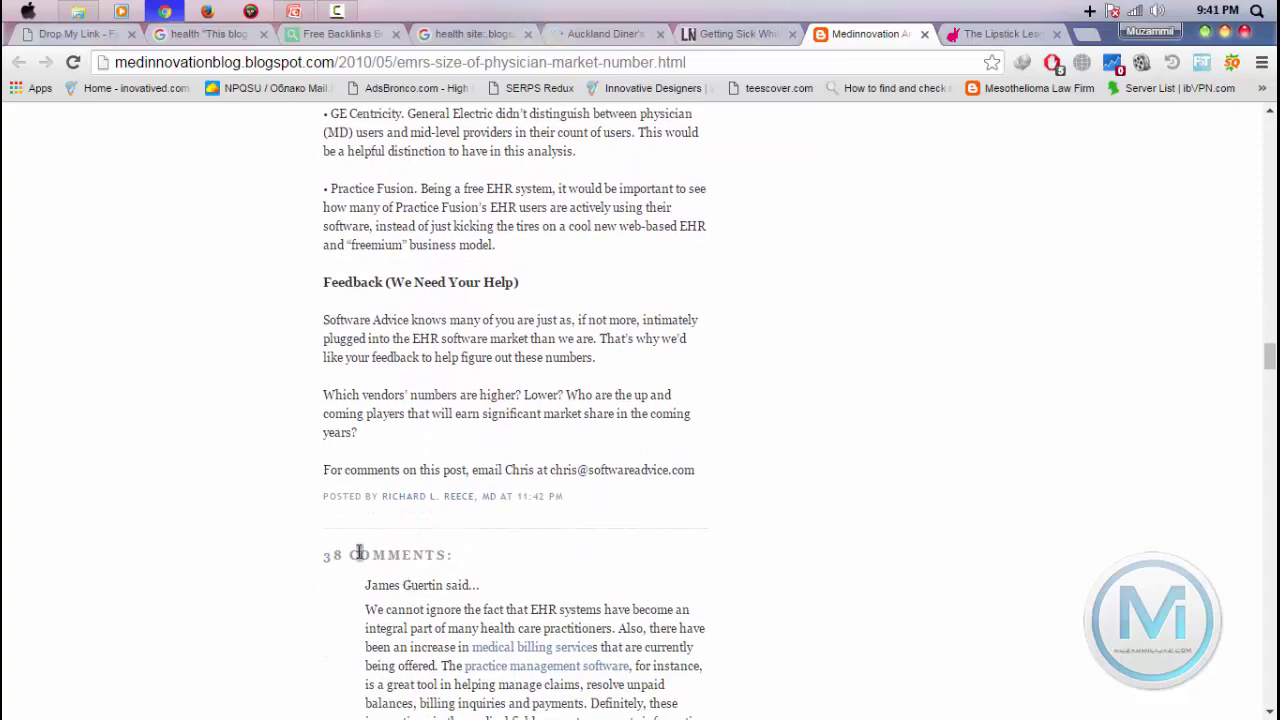
pyautogui.scroll(20, 648, 508)
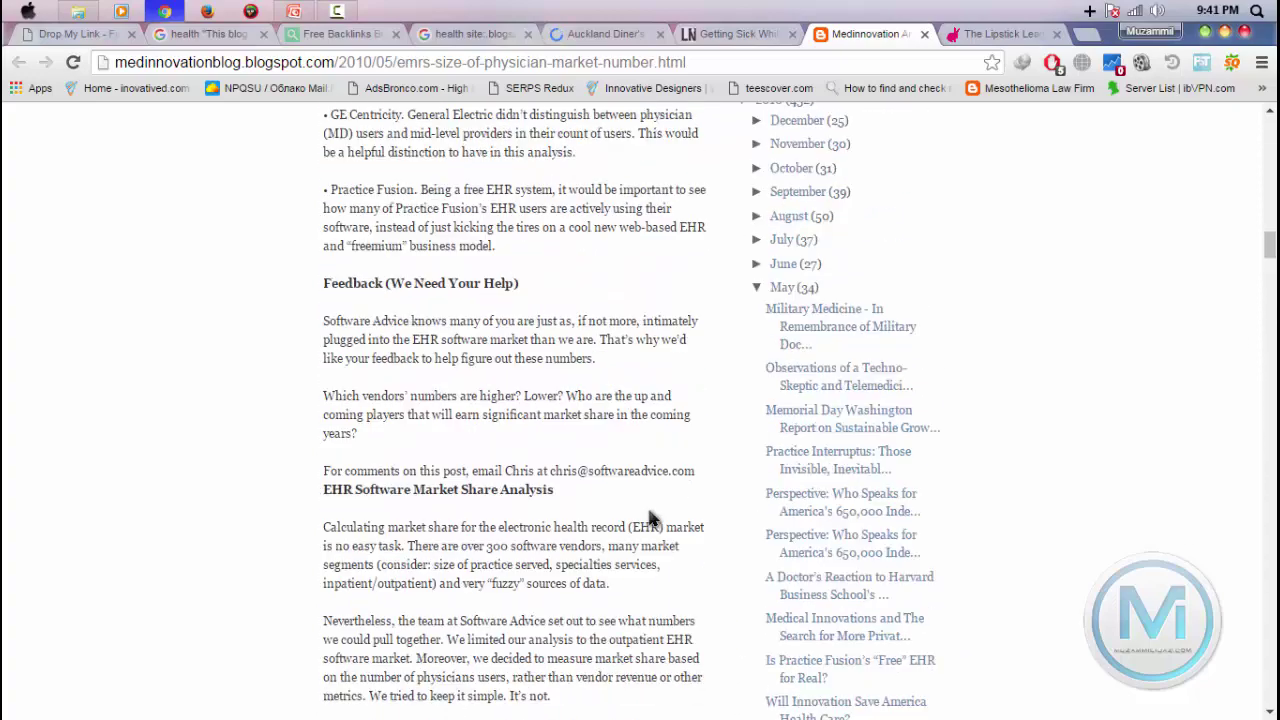
pyautogui.scroll(15, 648, 508)
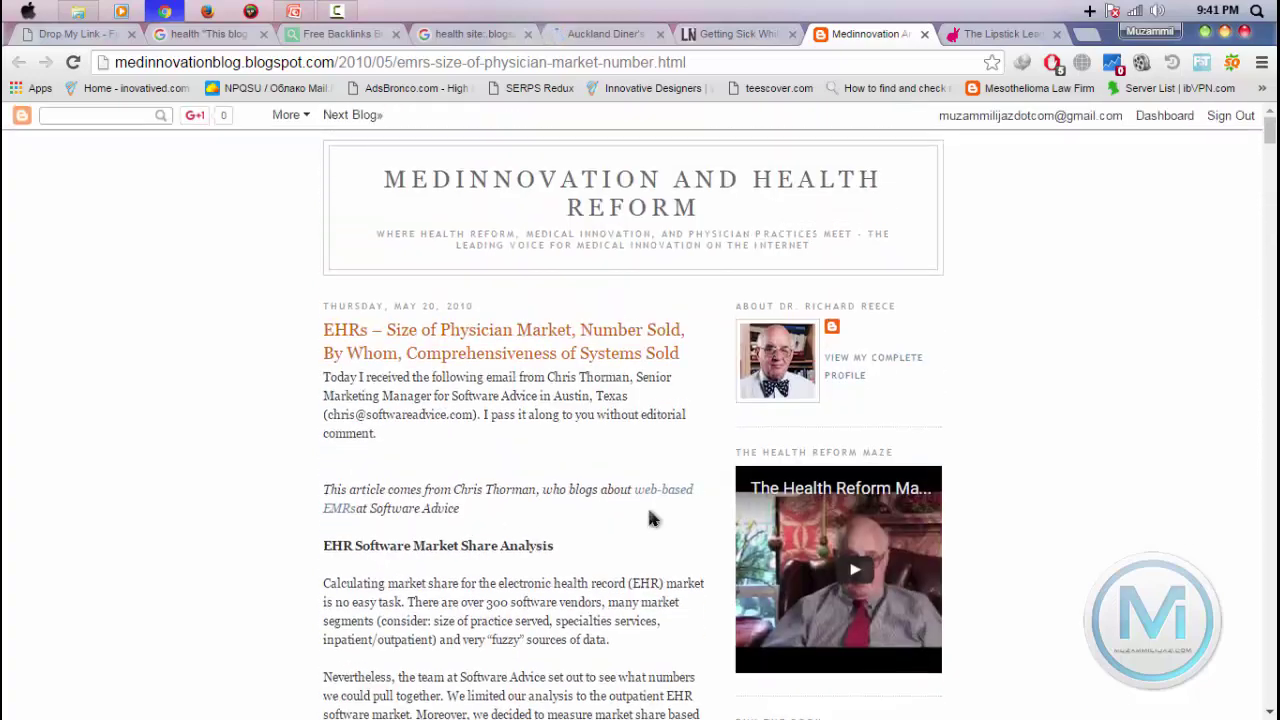
pyautogui.click(925, 35)
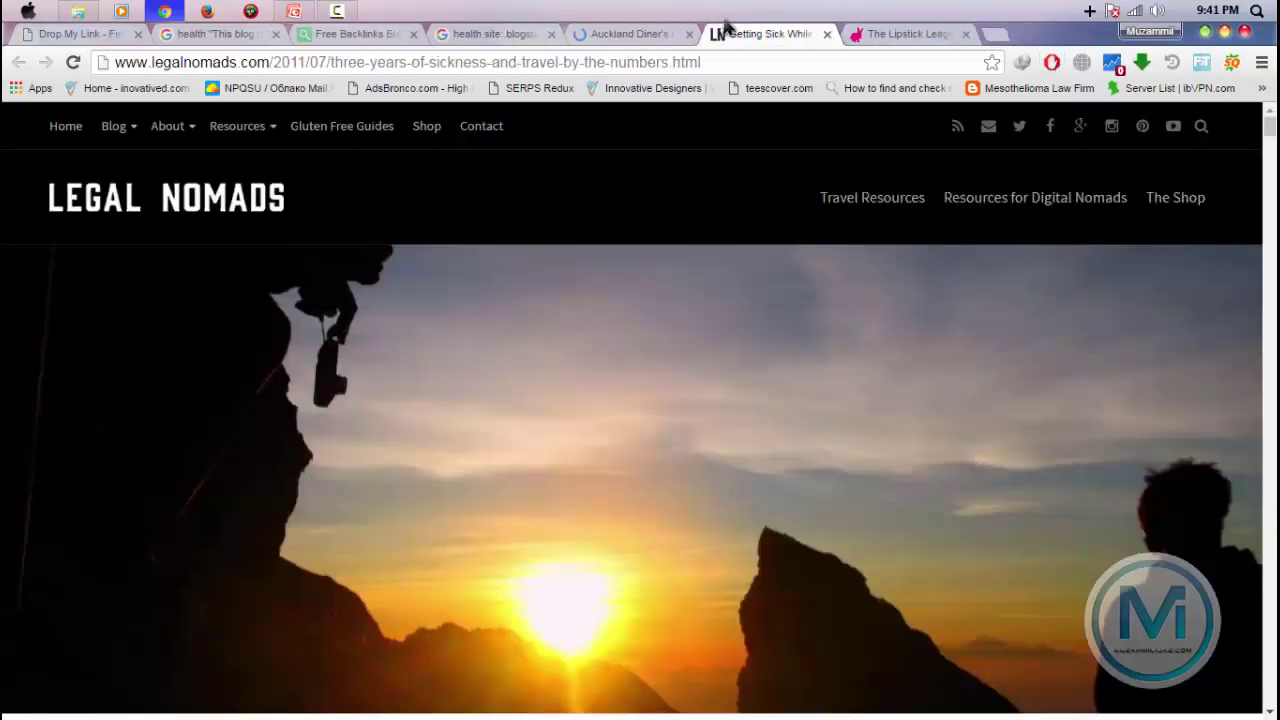
# Return to Link Searching and review the blog categories offered for Blog Commenting, keeping Blogspot Comment.
pyautogui.click(631, 35)
pyautogui.click(559, 38)
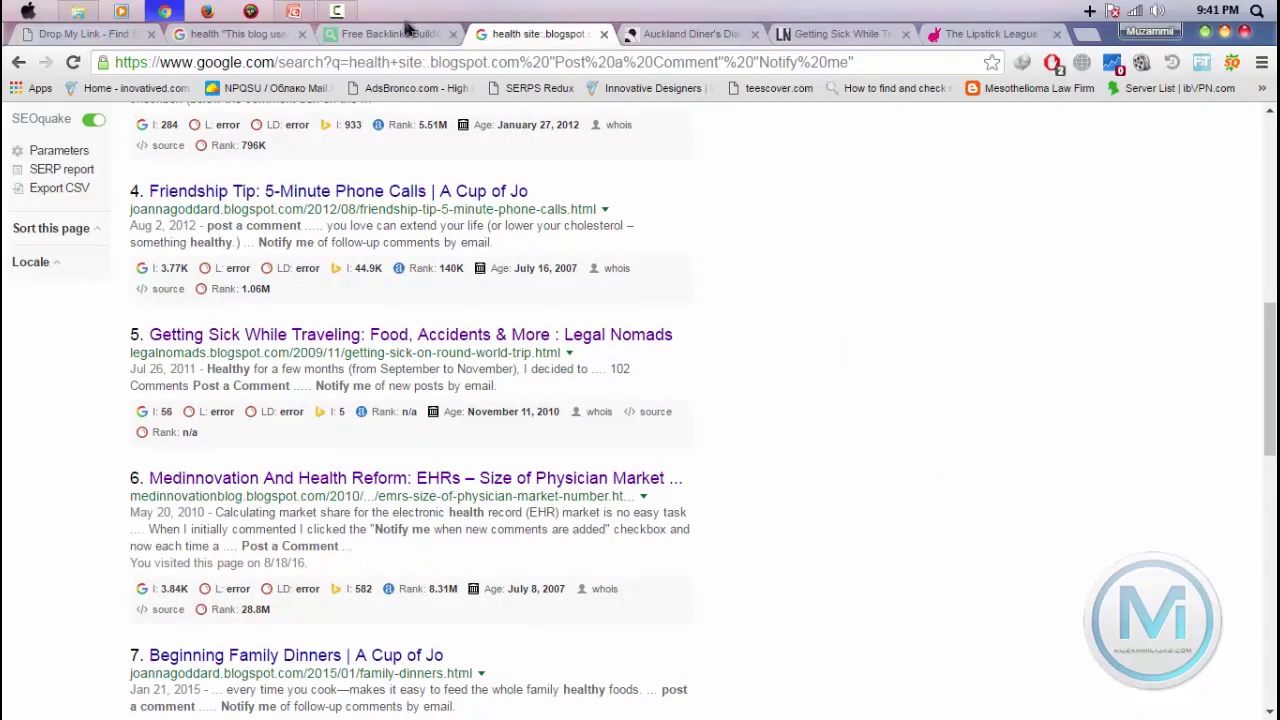
pyautogui.click(400, 37)
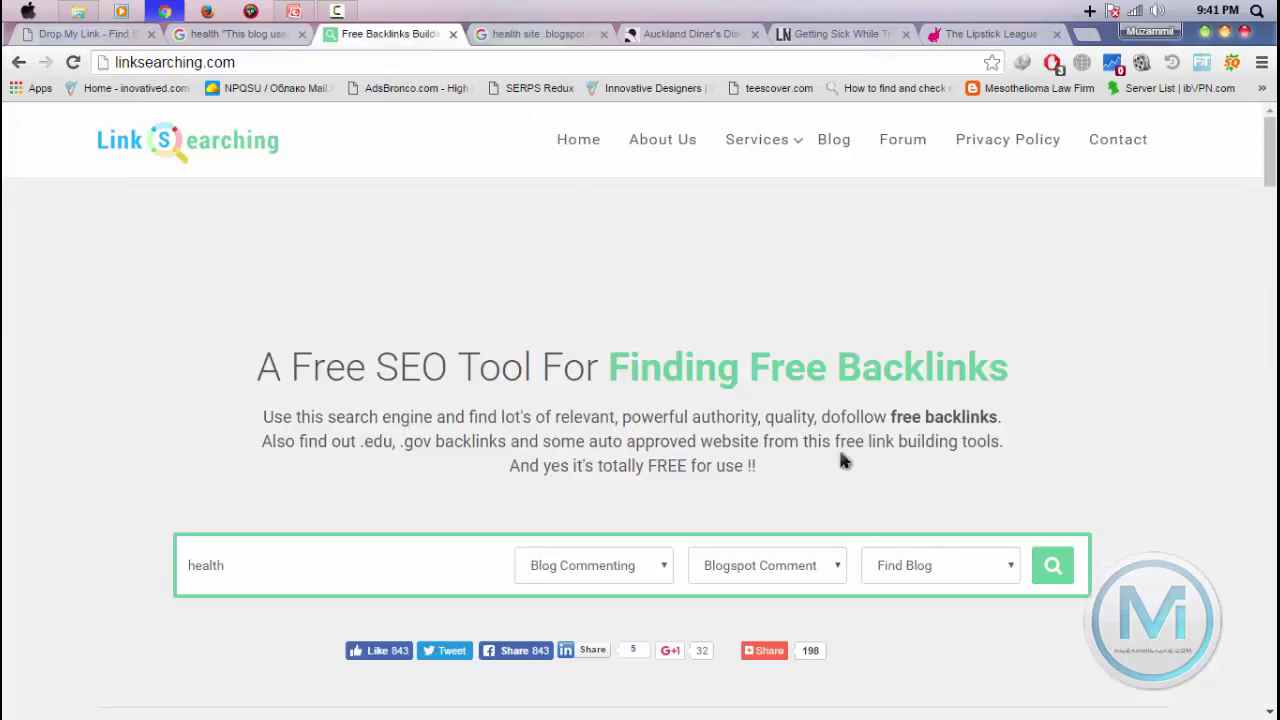
pyautogui.click(782, 570)
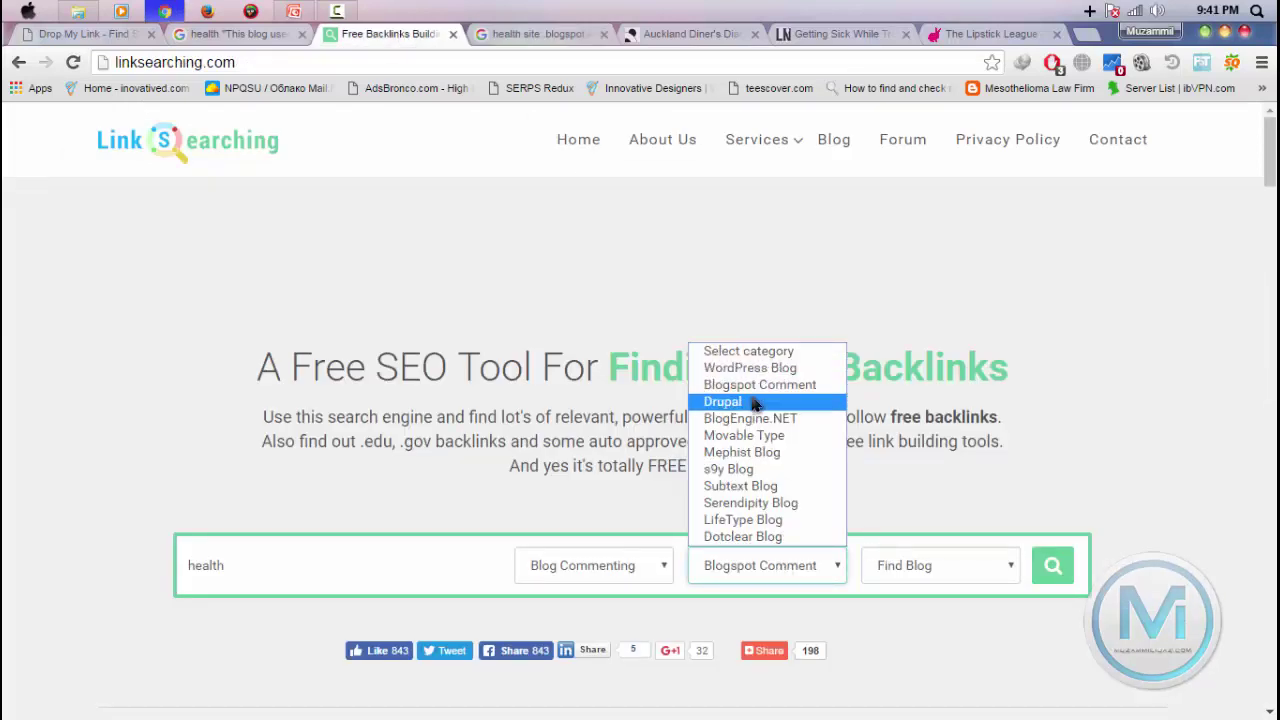
pyautogui.click(868, 603)
pyautogui.click(949, 618)
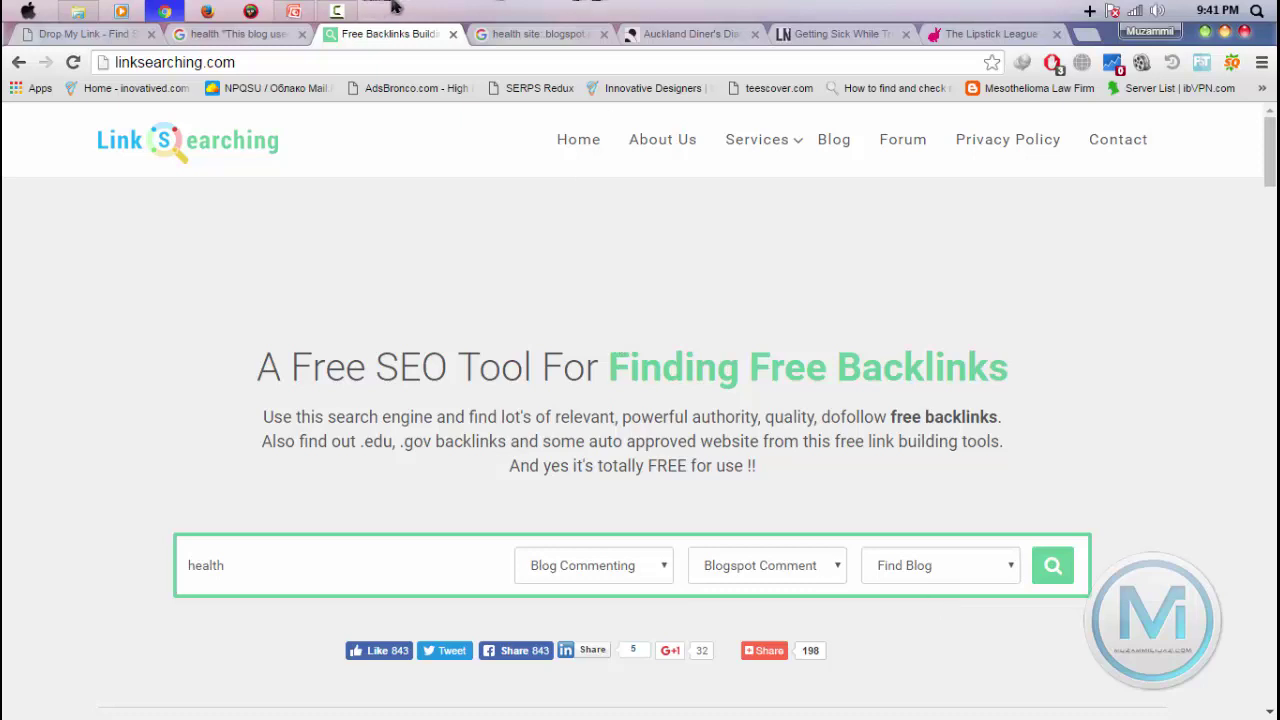
# Open reddit.com in place of the Google results for the Blogspot health query.
pyautogui.click(530, 34)
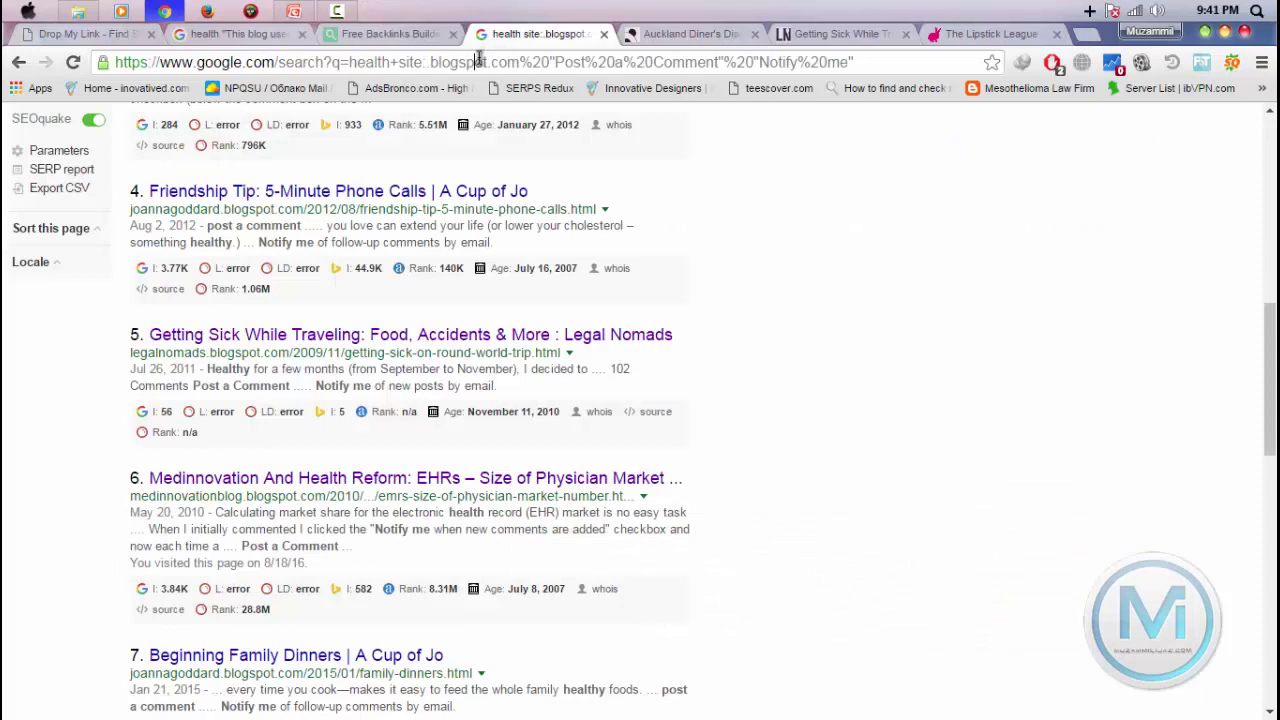
pyautogui.click(479, 61)
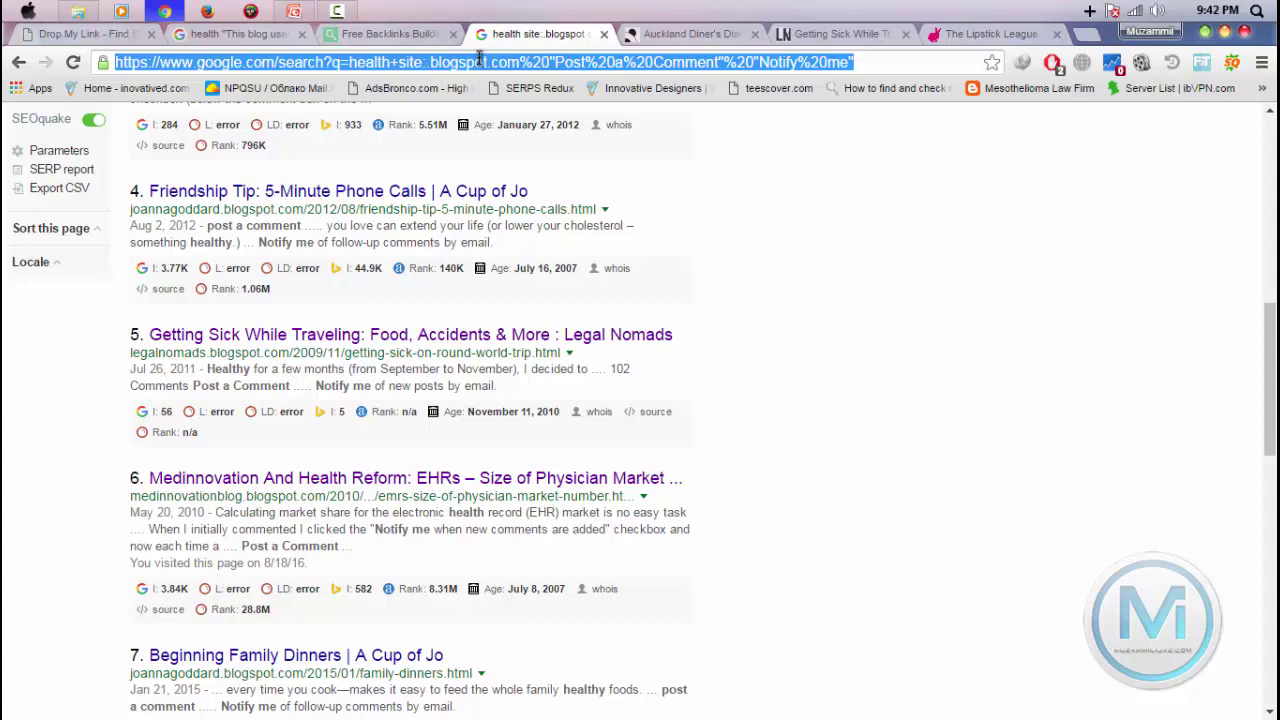
pyautogui.write('reddit.com')
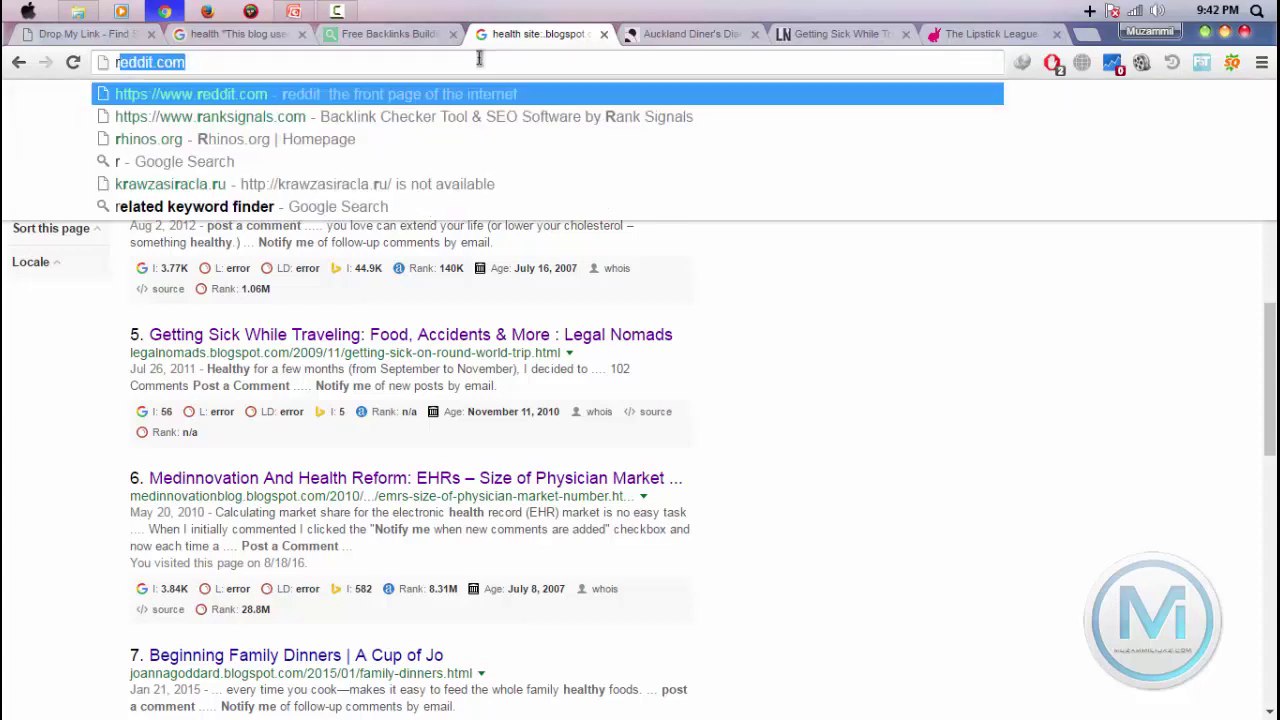
pyautogui.press('Return')
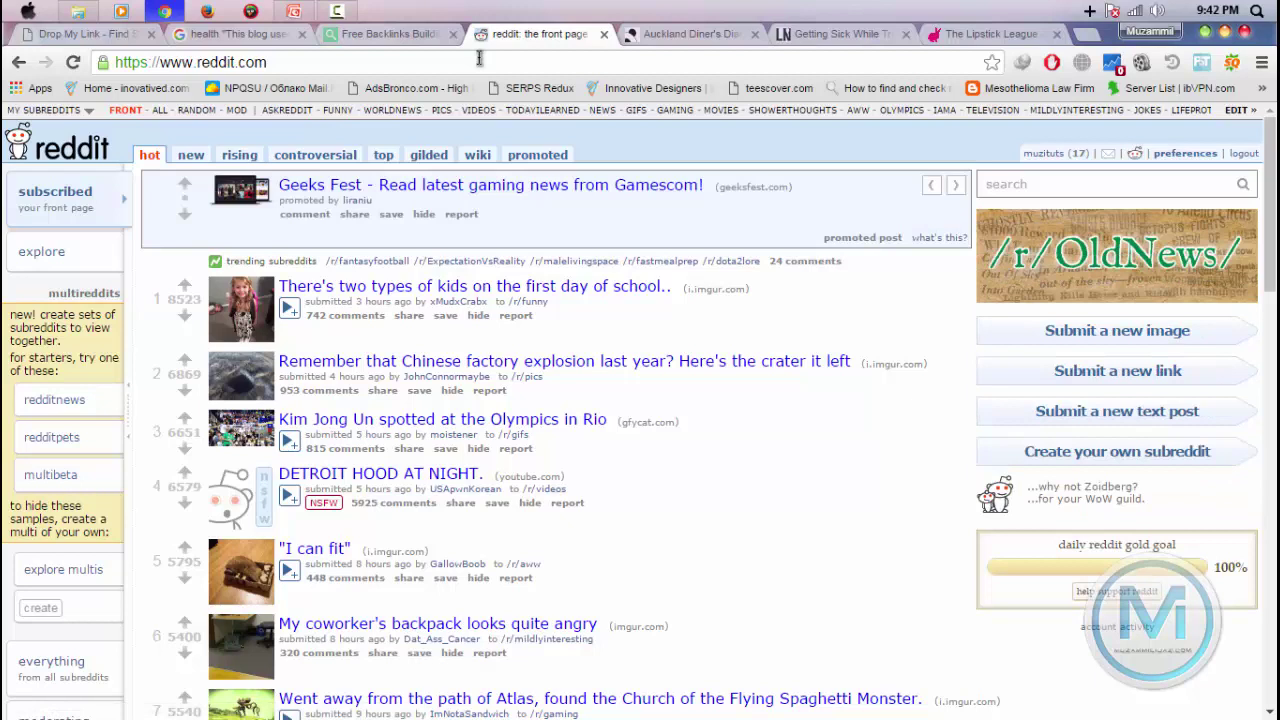
# Search reddit for "health".
pyautogui.click(1093, 188)
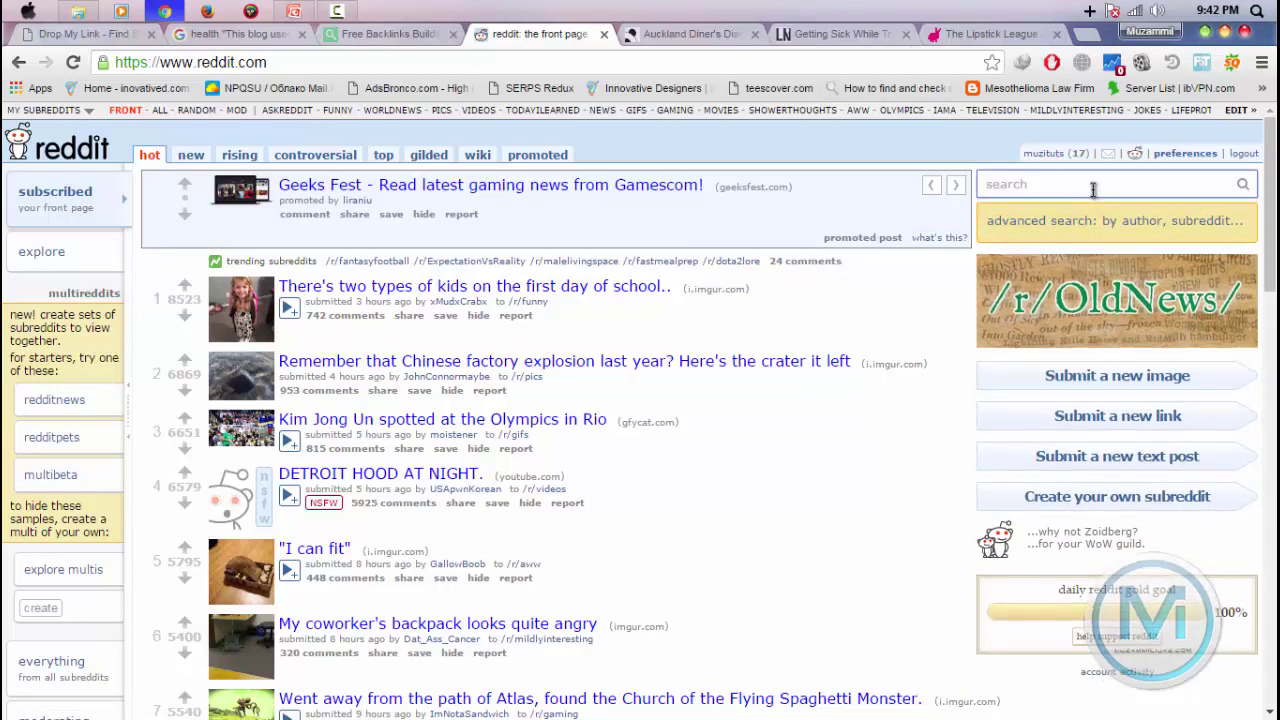
pyautogui.write('heatl')
pyautogui.press('BackSpace')
pyautogui.press('BackSpace')
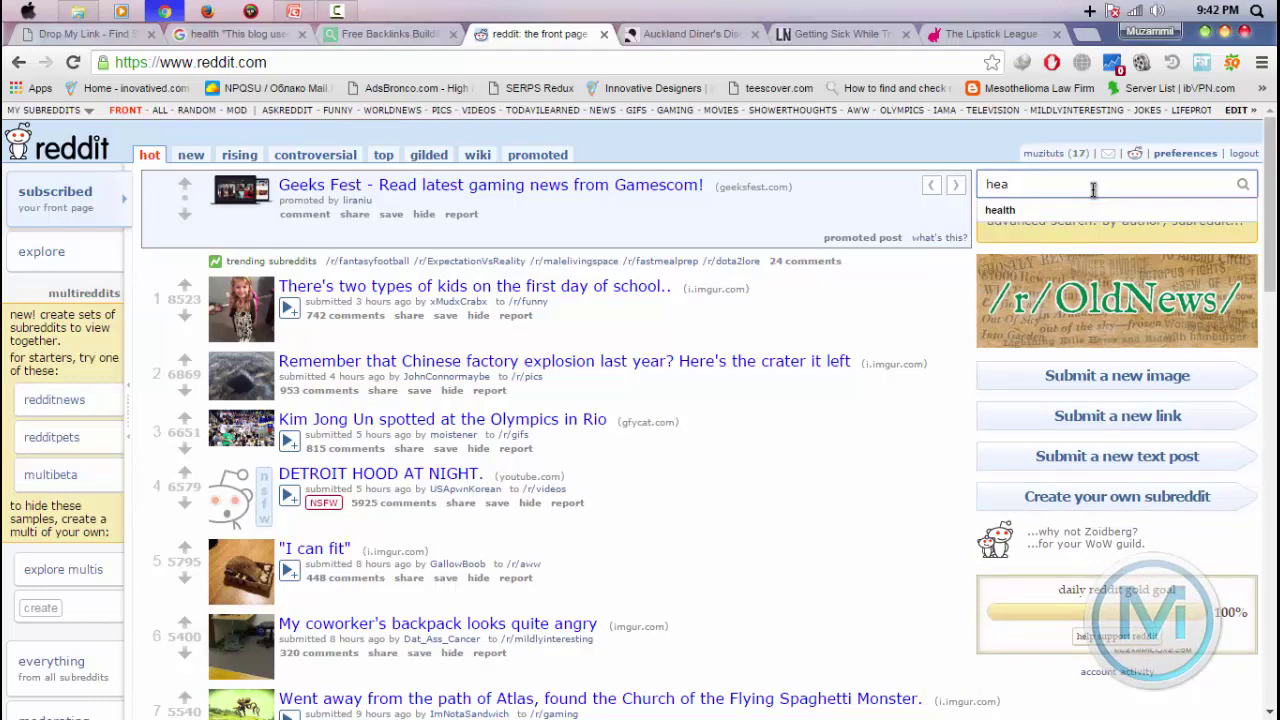
pyautogui.write('lth')
pyautogui.press('Return')
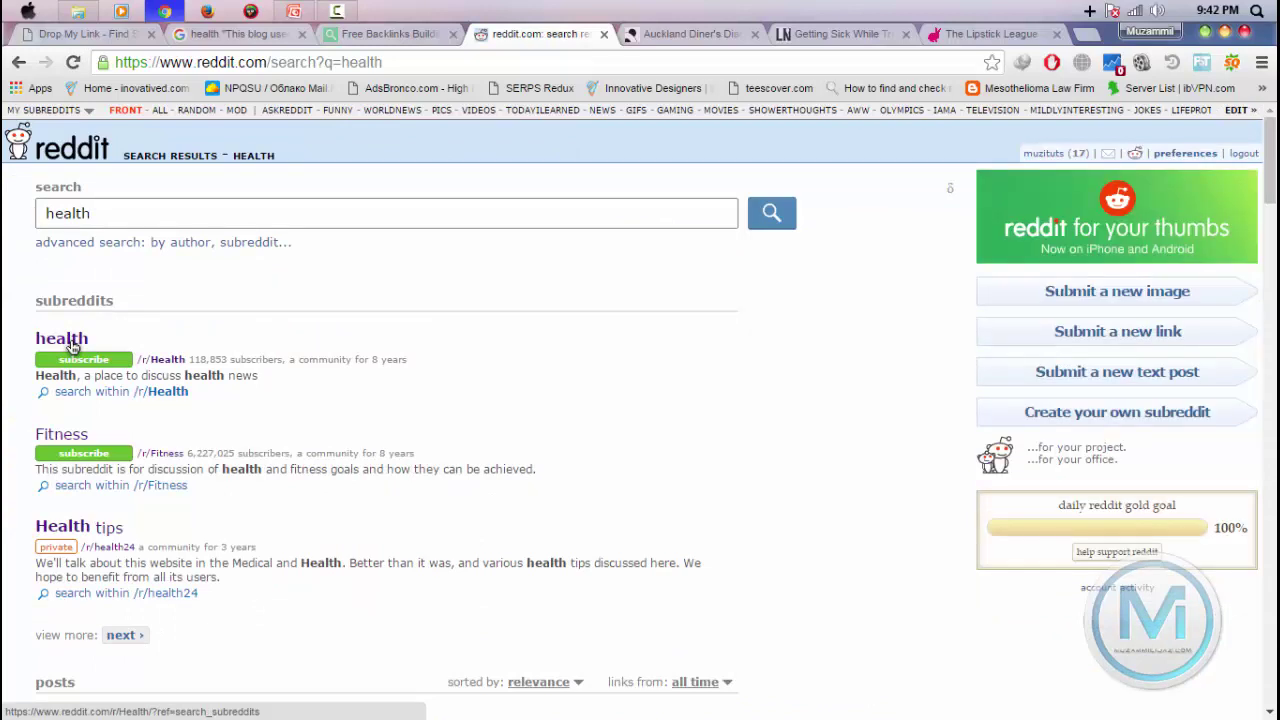
# Open the health subreddit in a separate tab and check the vote scores of its first two posts.
pyautogui.keyDown('super'); pyautogui.click(70, 343); pyautogui.keyUp('super')
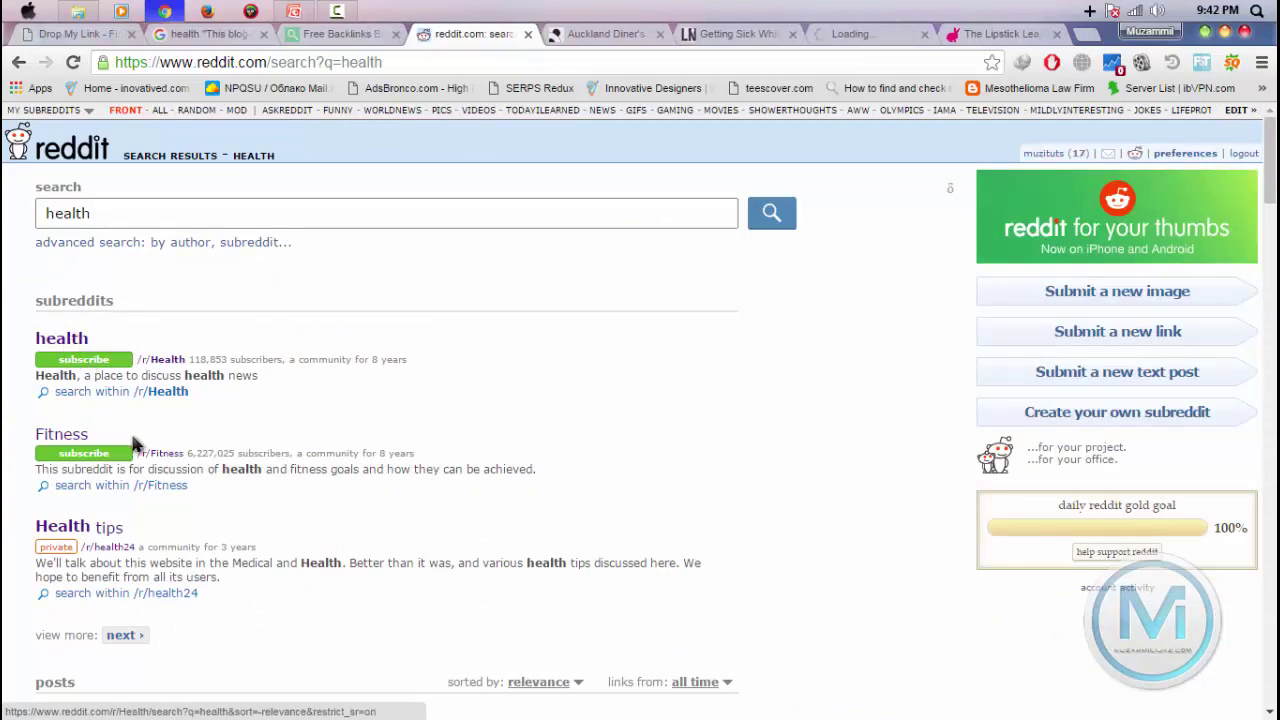
pyautogui.scroll(-2, 603, 210)
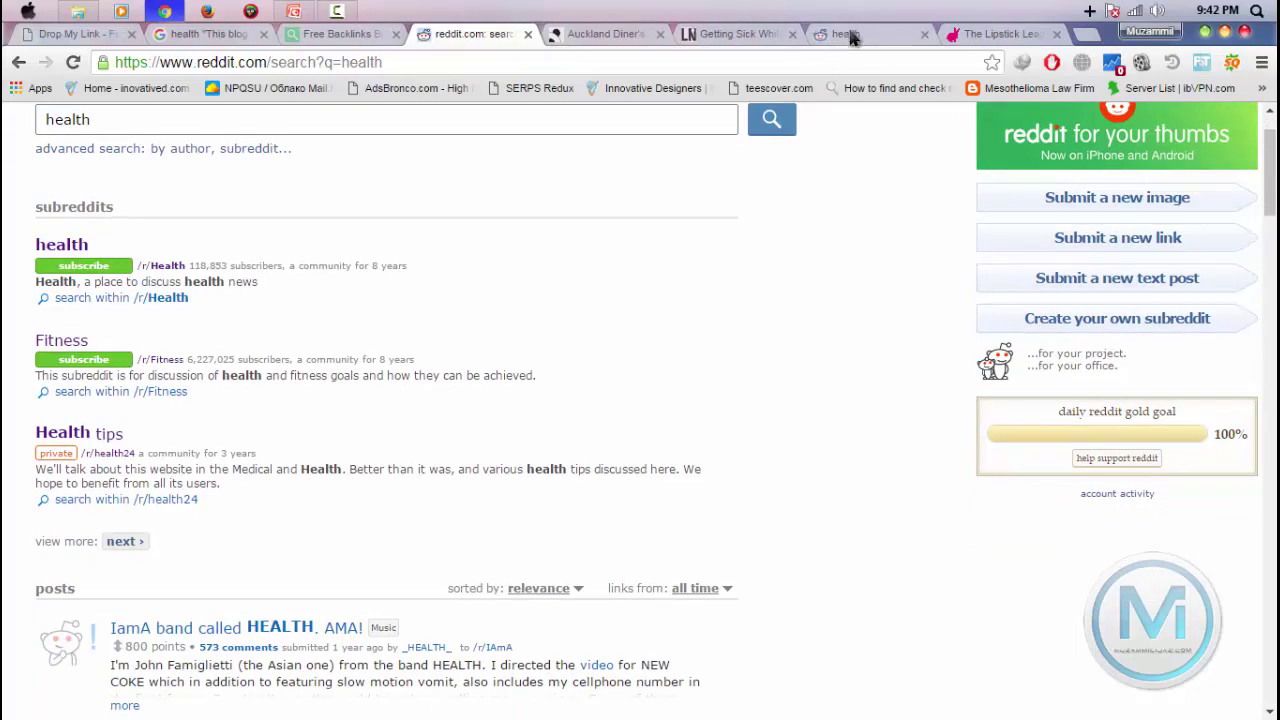
pyautogui.click(848, 33)
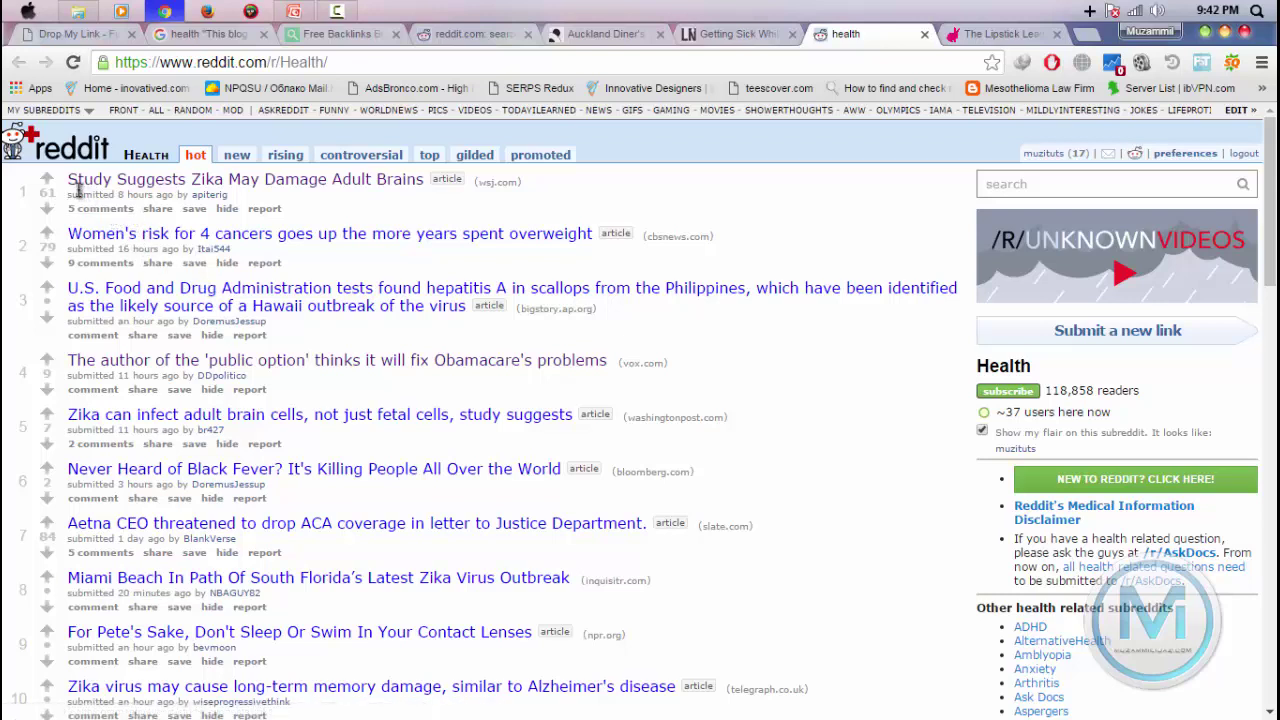
pyautogui.doubleClick(45, 245)
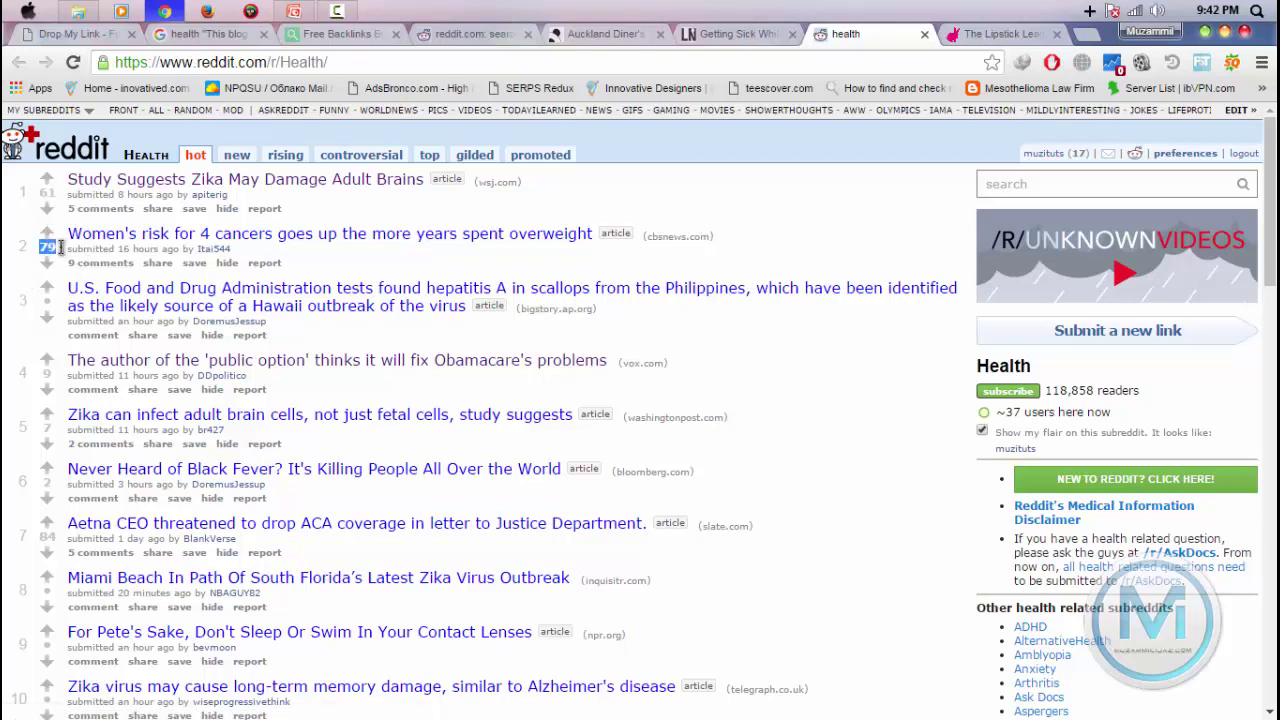
pyautogui.tripleClick(45, 197)
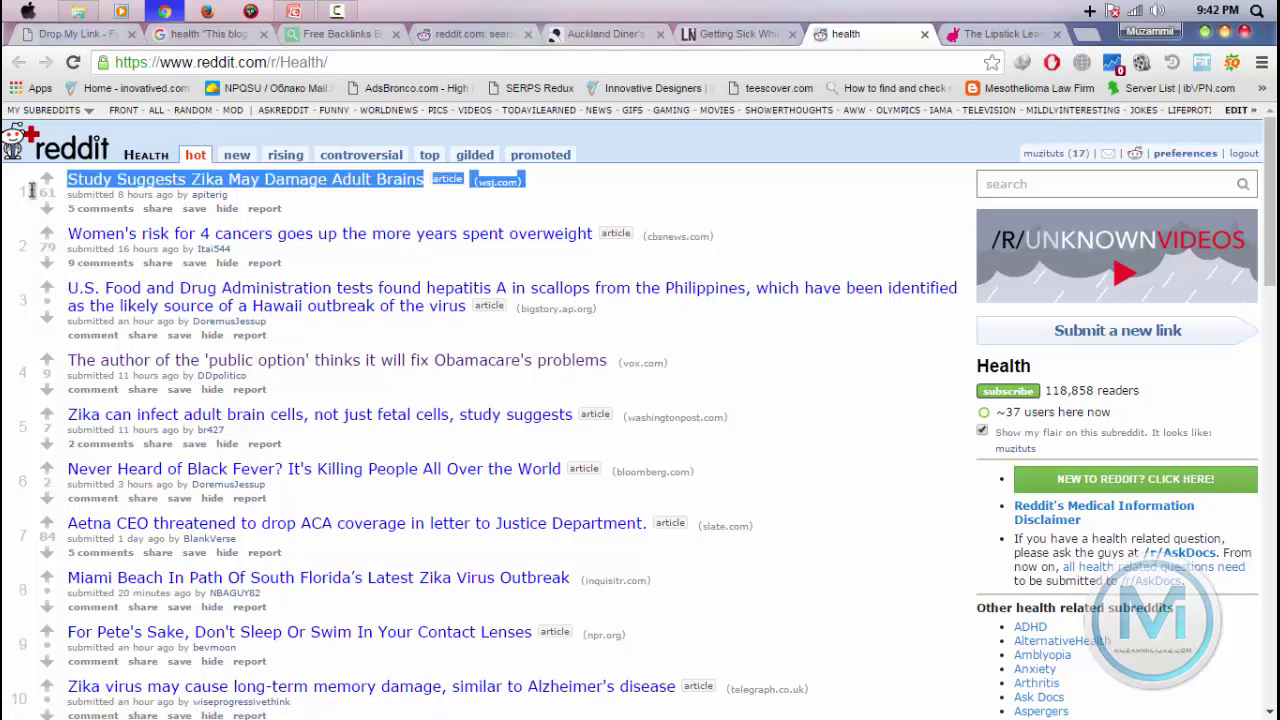
# Open the comments of the post on women's risk for 4 cancers, review its title and place the cursor in the comment box.
pyautogui.click(106, 264)
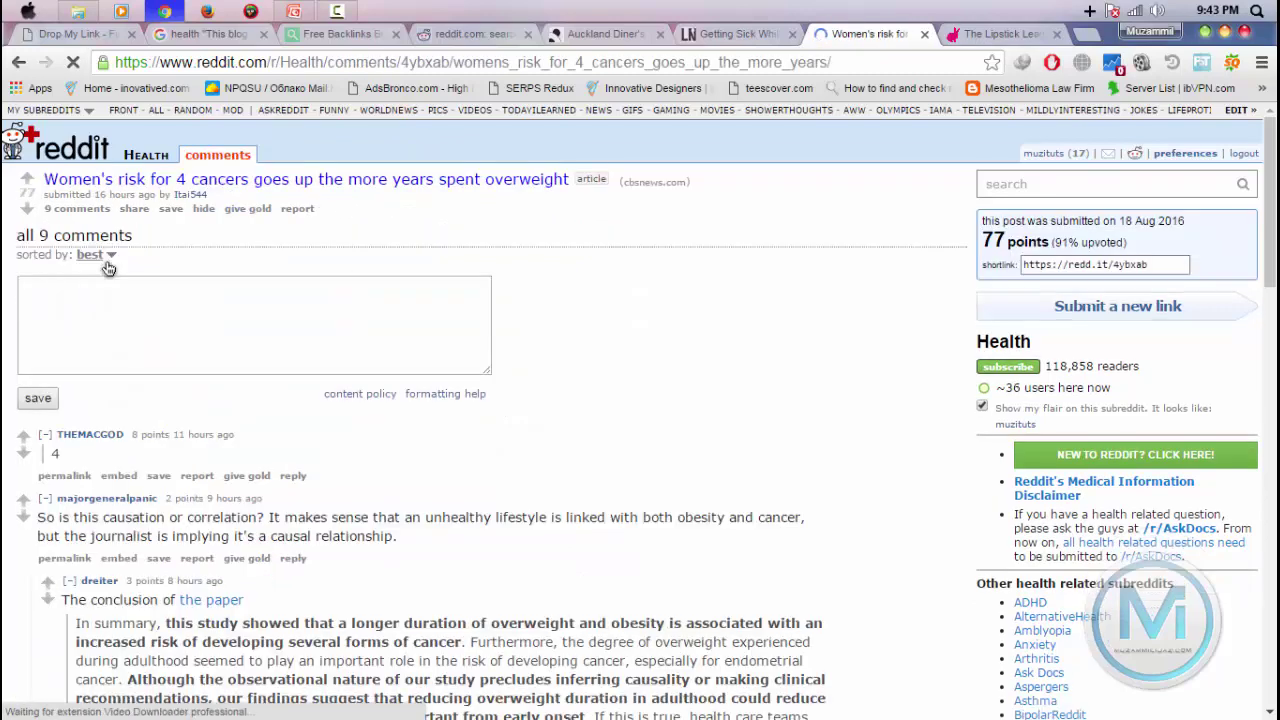
pyautogui.click(120, 302)
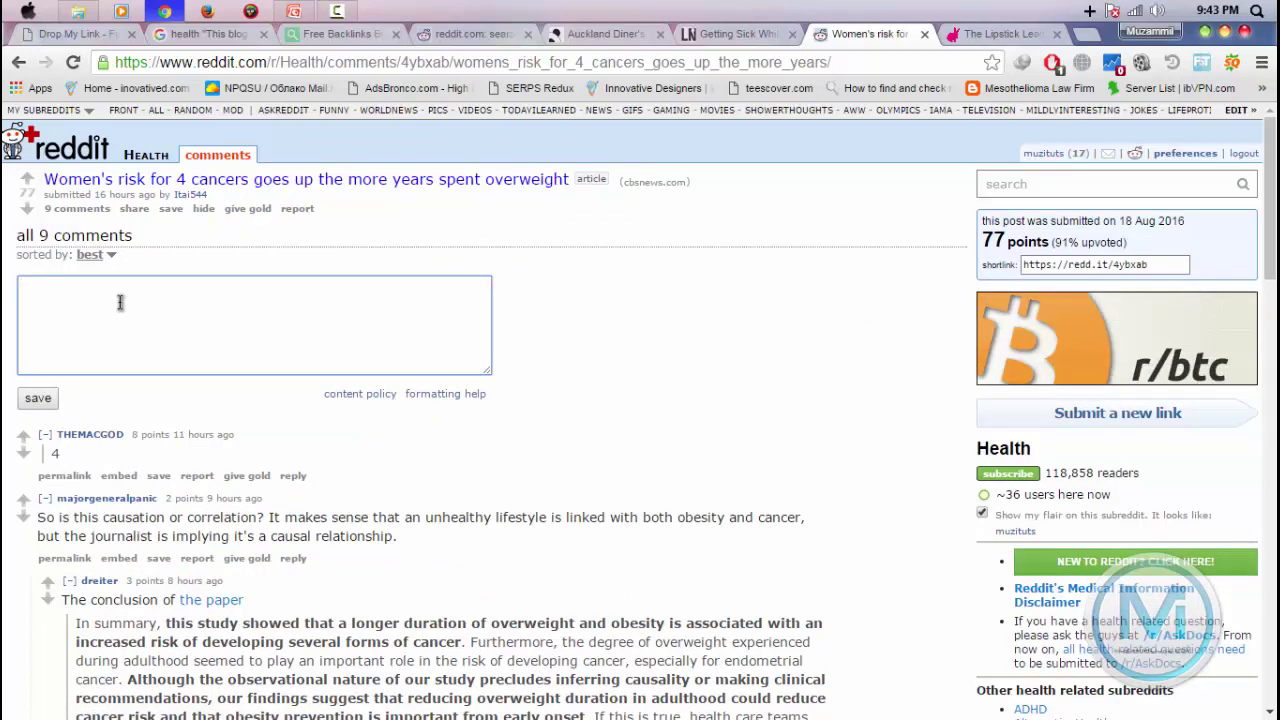
pyautogui.moveTo(571, 180); pyautogui.dragTo(42, 180)
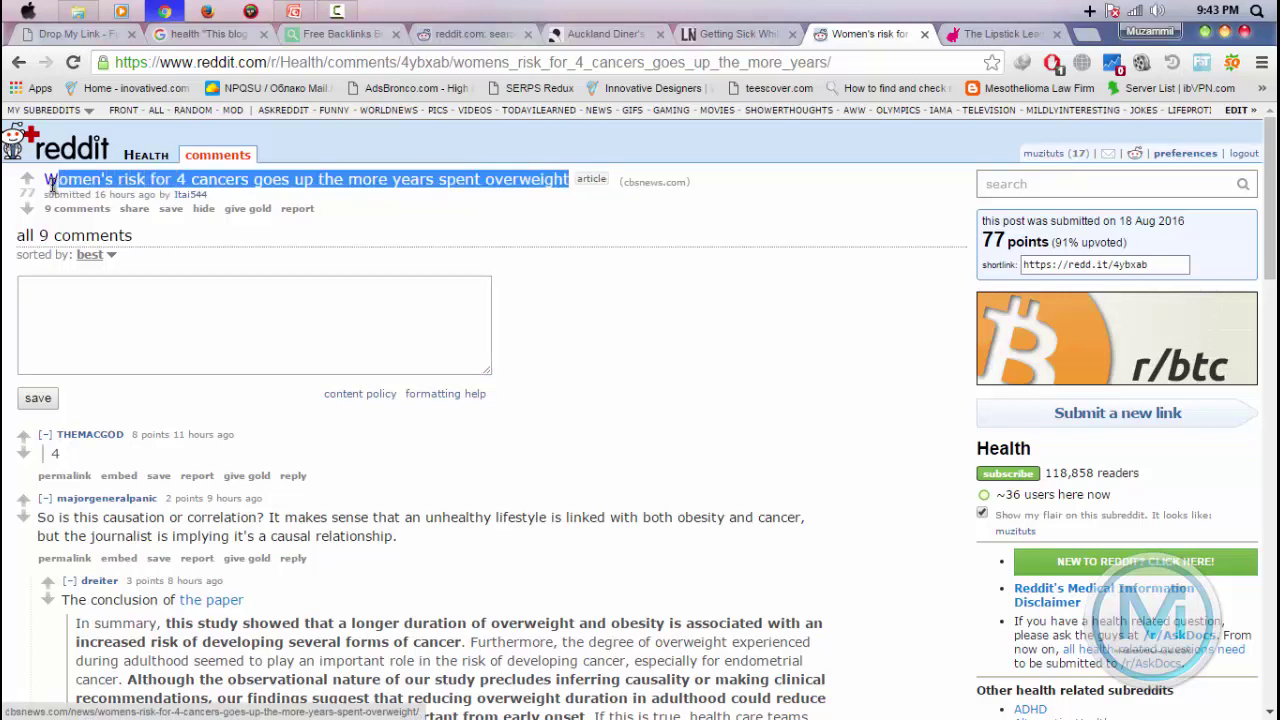
pyautogui.click(287, 343)
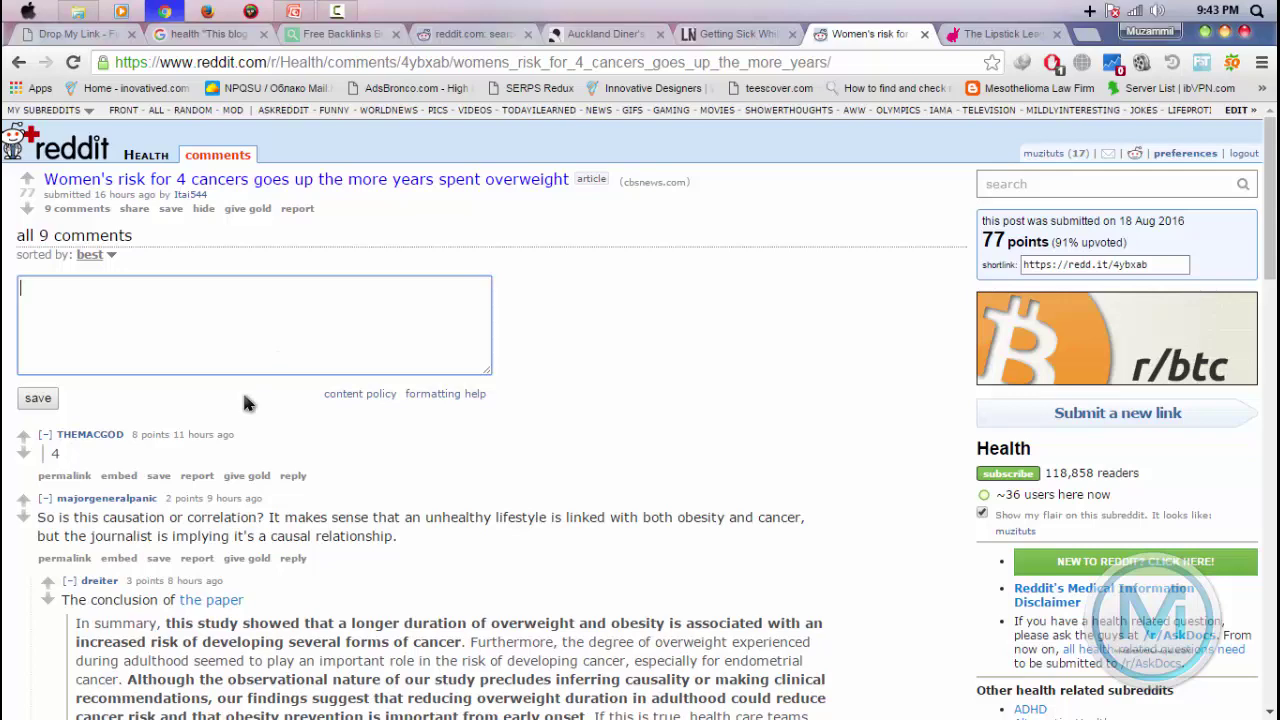
# Copy the study summary quoted in the reply that gives the conclusion of the paper.
pyautogui.scroll(-5, 242, 400)
pyautogui.scroll(3, 200, 400)
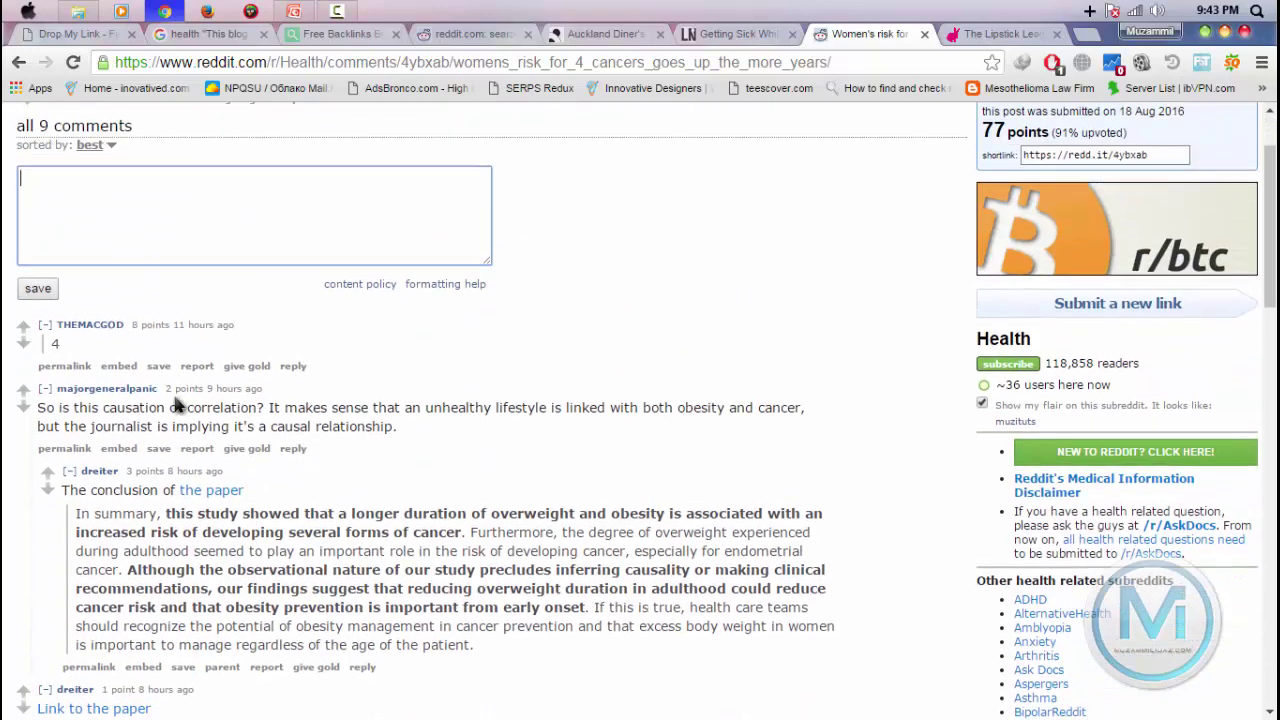
pyautogui.click(85, 530)
pyautogui.moveTo(85, 530); pyautogui.dragTo(506, 662)
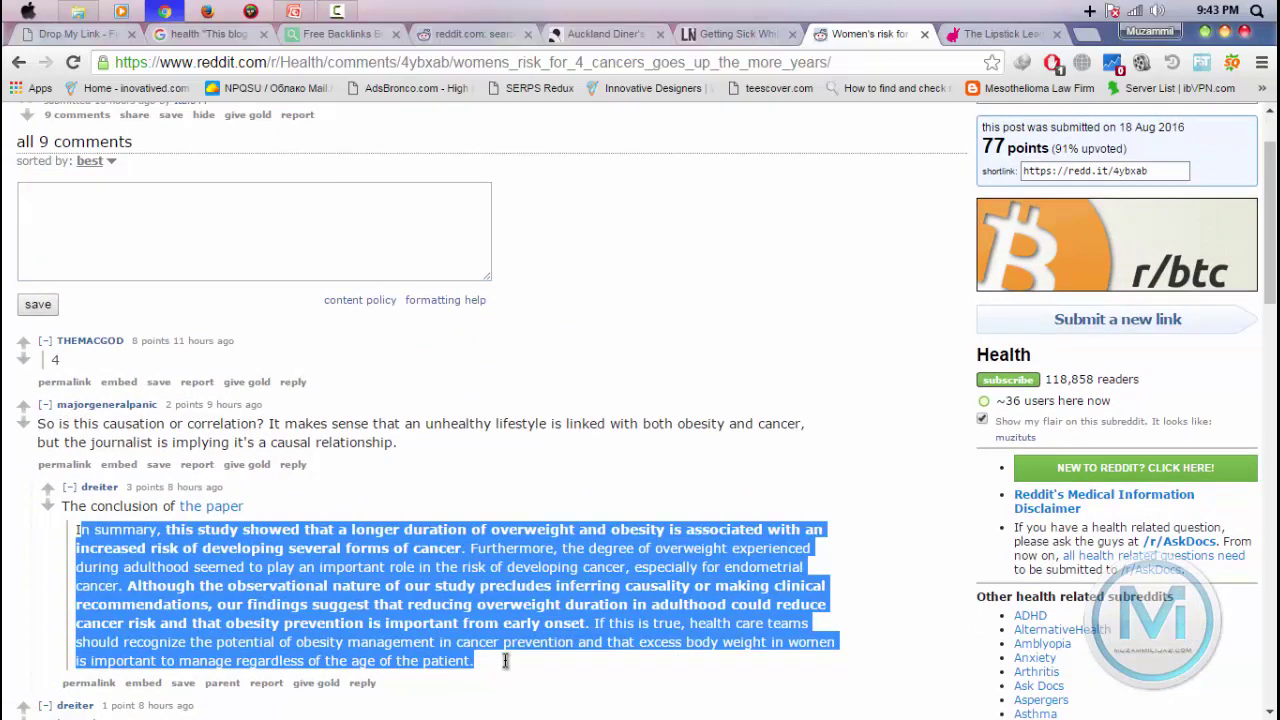
pyautogui.rightClick(300, 604)
pyautogui.click(343, 462)
# Switch to PowerPoint, add a new slide after "Blog commenting site" and paste the copied summary as its body text.
pyautogui.click(284, 14)
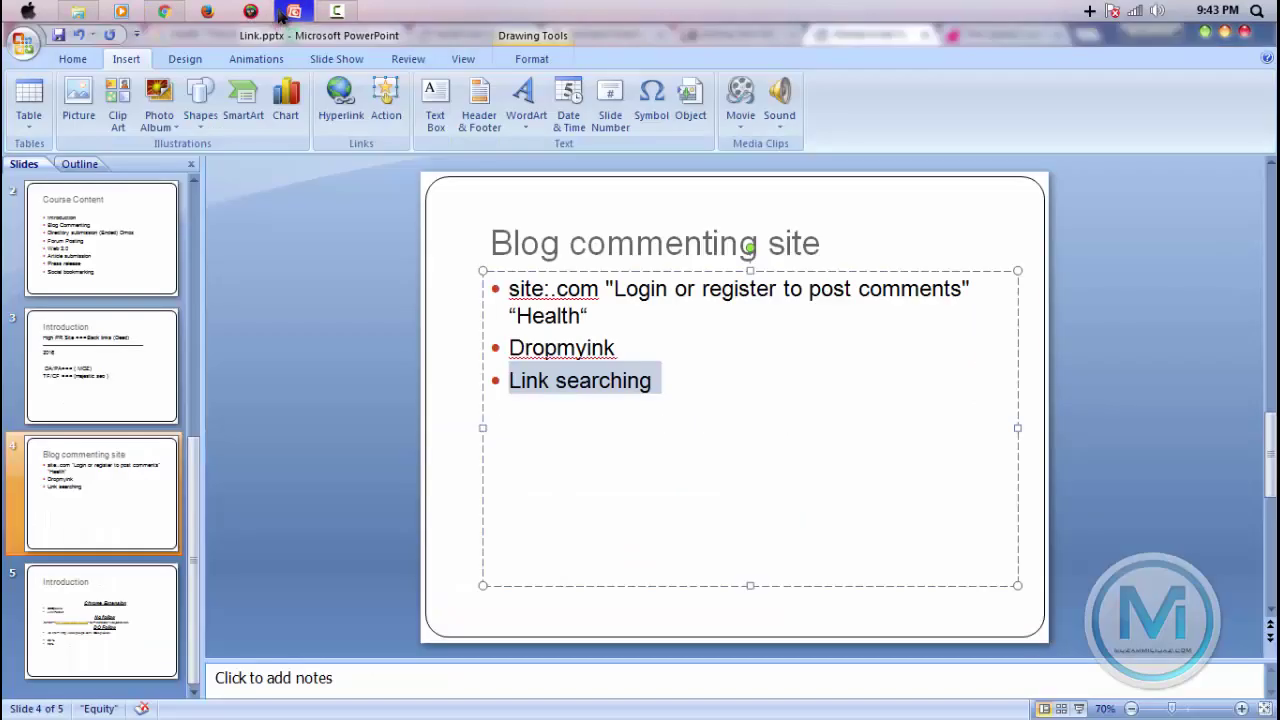
pyautogui.rightClick(94, 501)
pyautogui.click(150, 303)
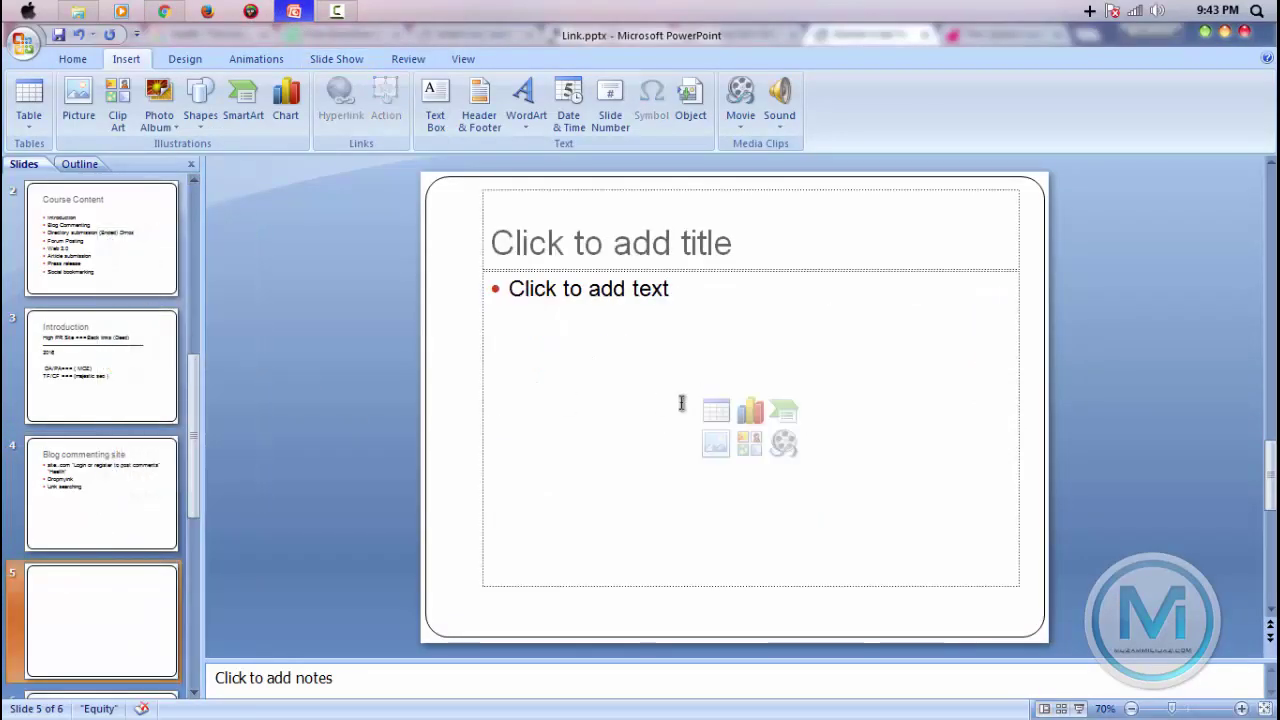
pyautogui.click(658, 304)
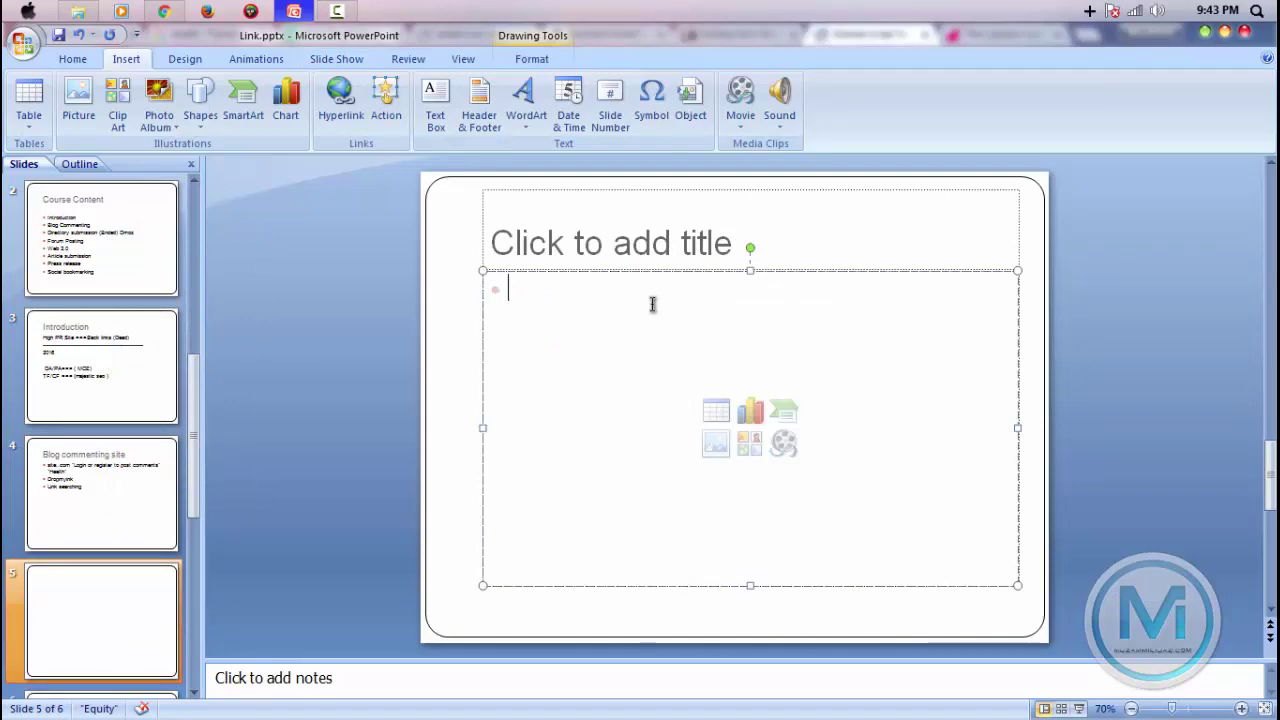
pyautogui.hotkey('ctrl', 'v')
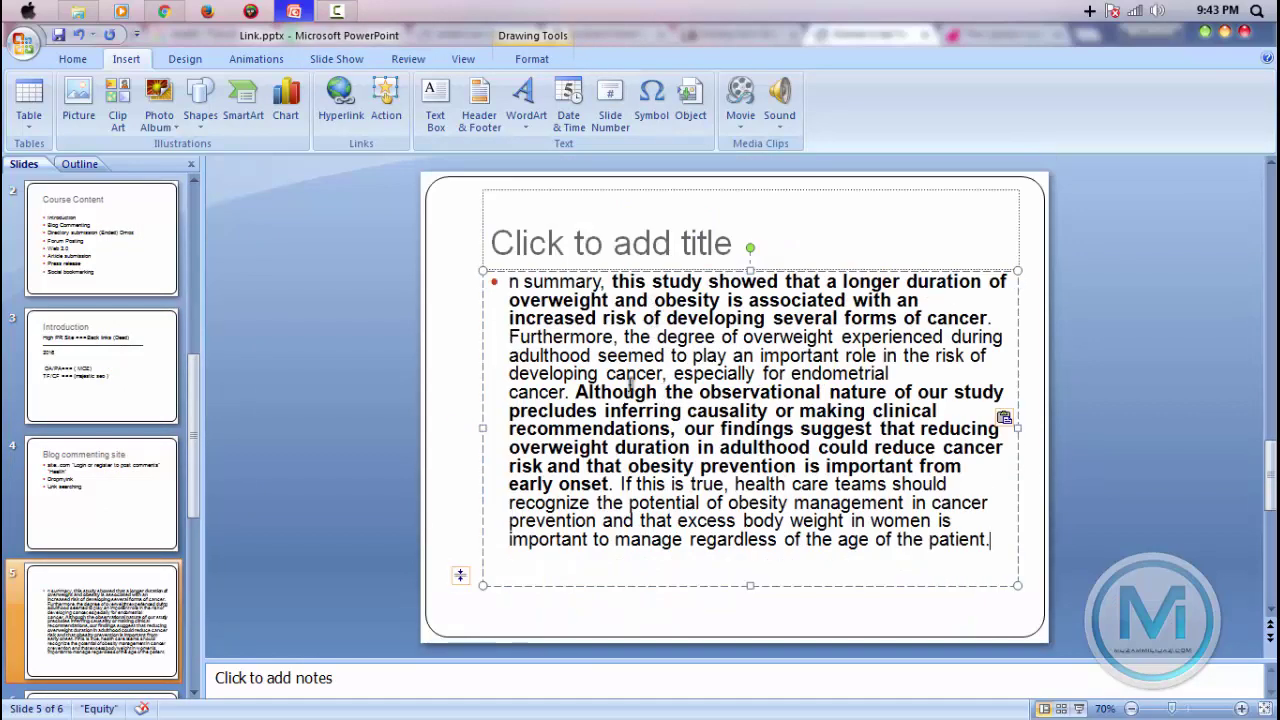
pyautogui.scroll(2, 630, 383)
pyautogui.scroll(-2, 580, 363)
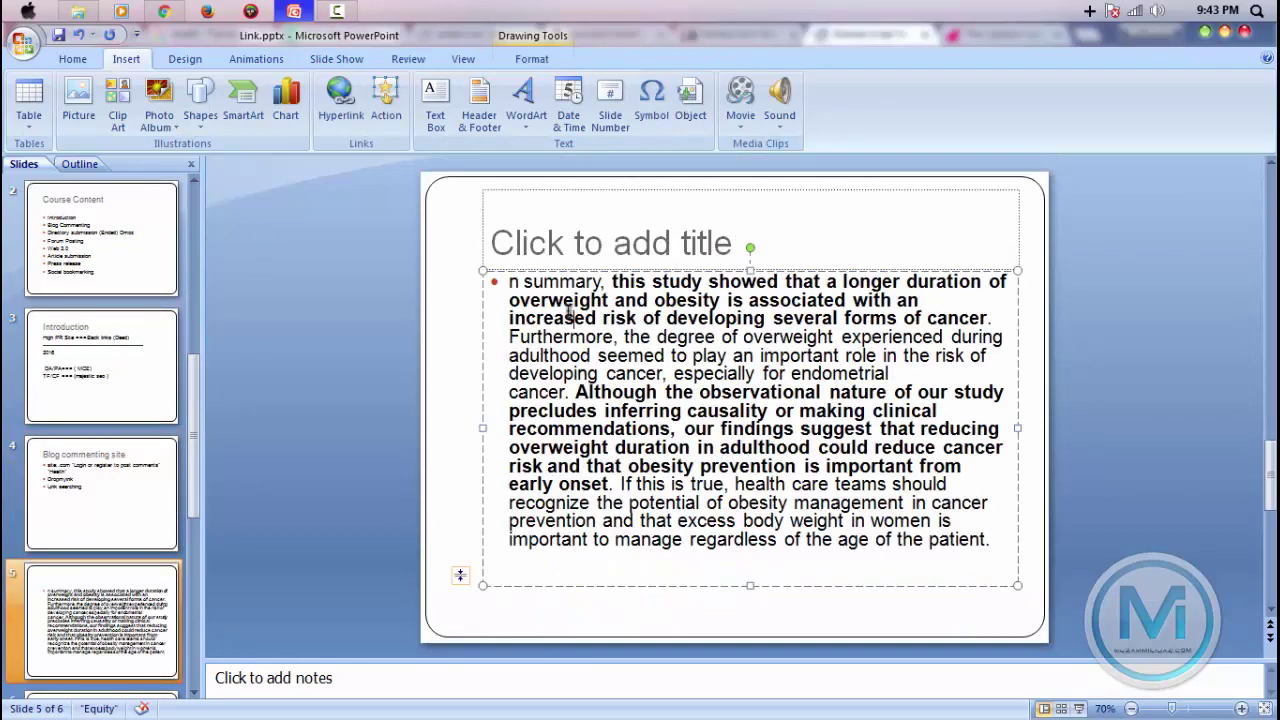
pyautogui.click(570, 315)
pyautogui.scroll(2, 81, 440)
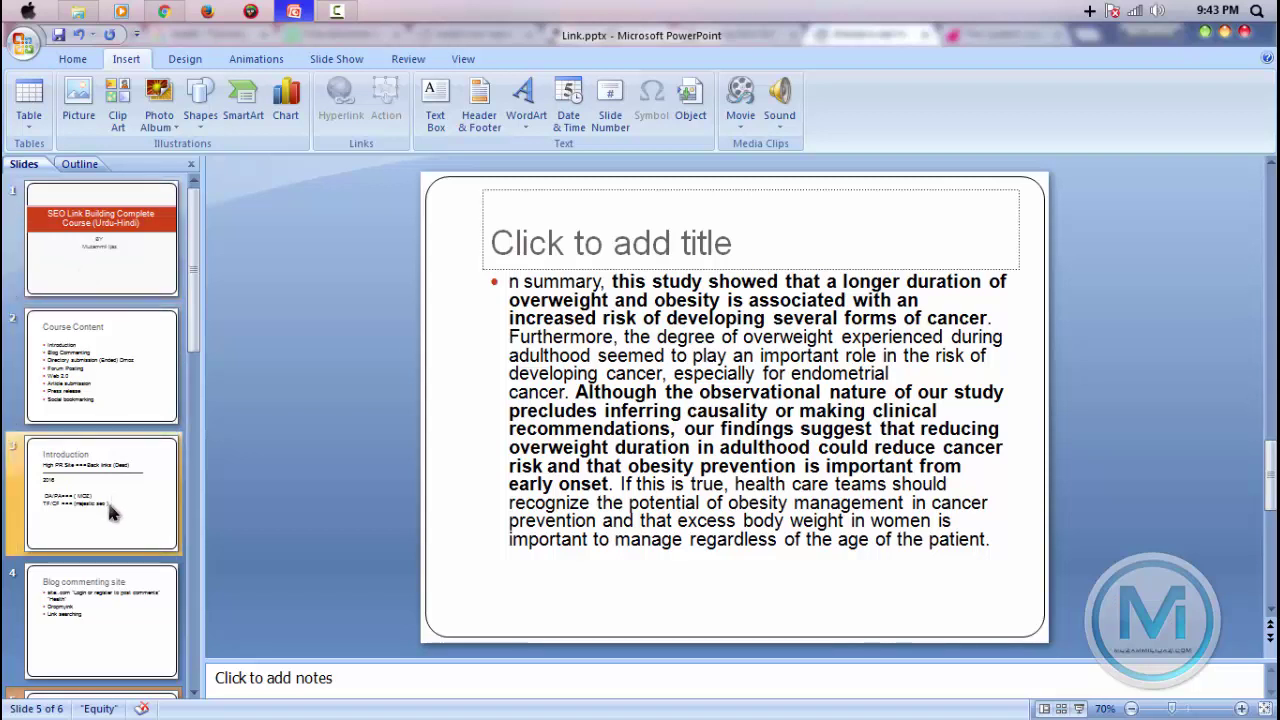
pyautogui.scroll(-2, 107, 530)
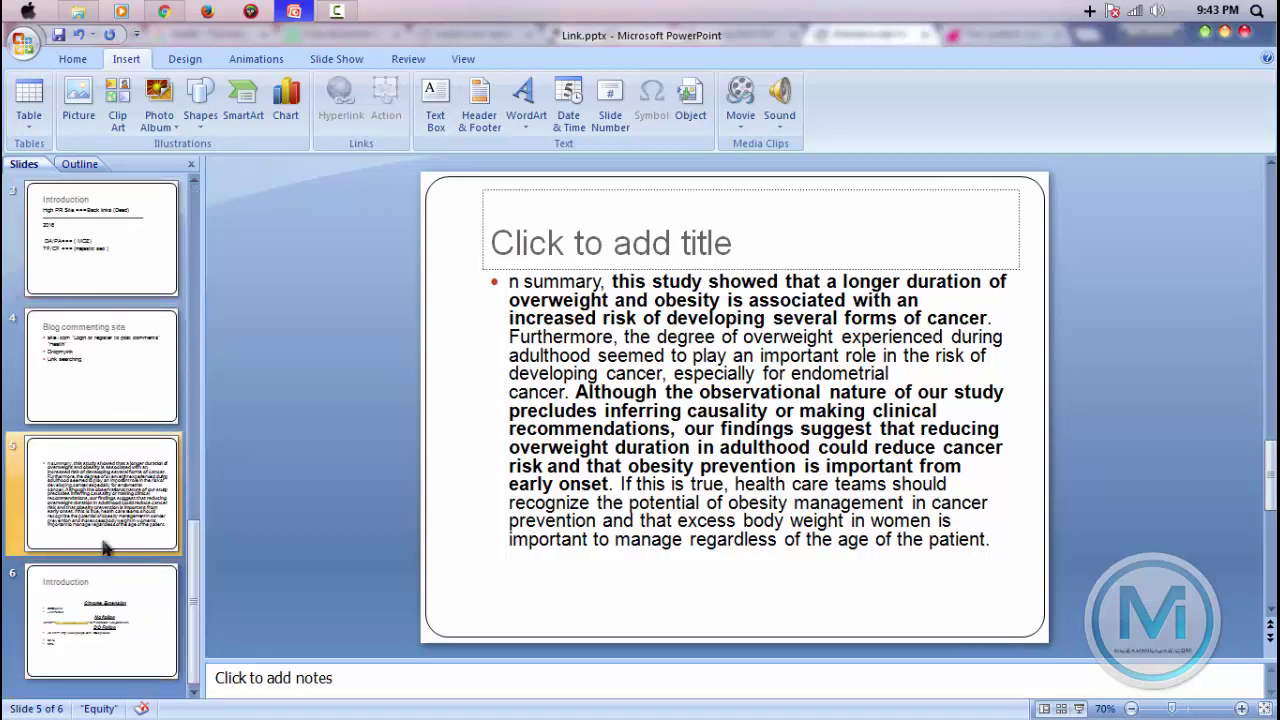
pyautogui.click(104, 605)
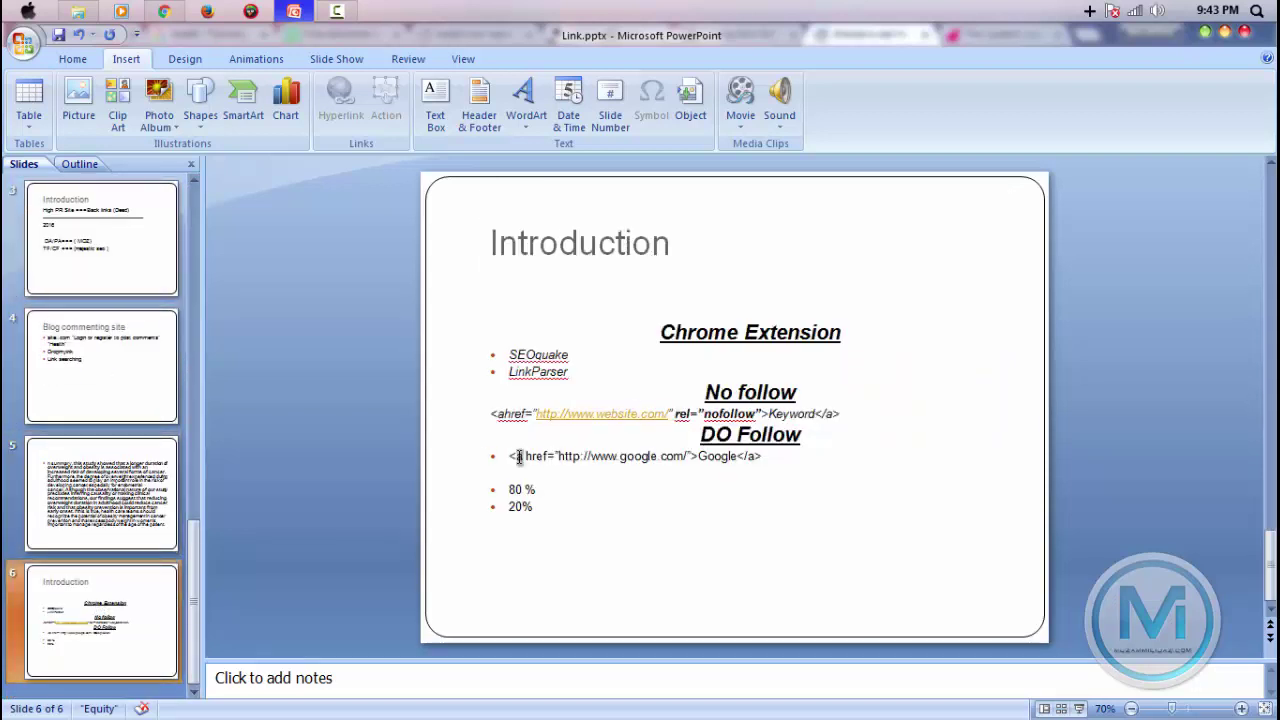
pyautogui.moveTo(511, 456); pyautogui.dragTo(773, 455)
pyautogui.hotkey('ctrl', 'c')
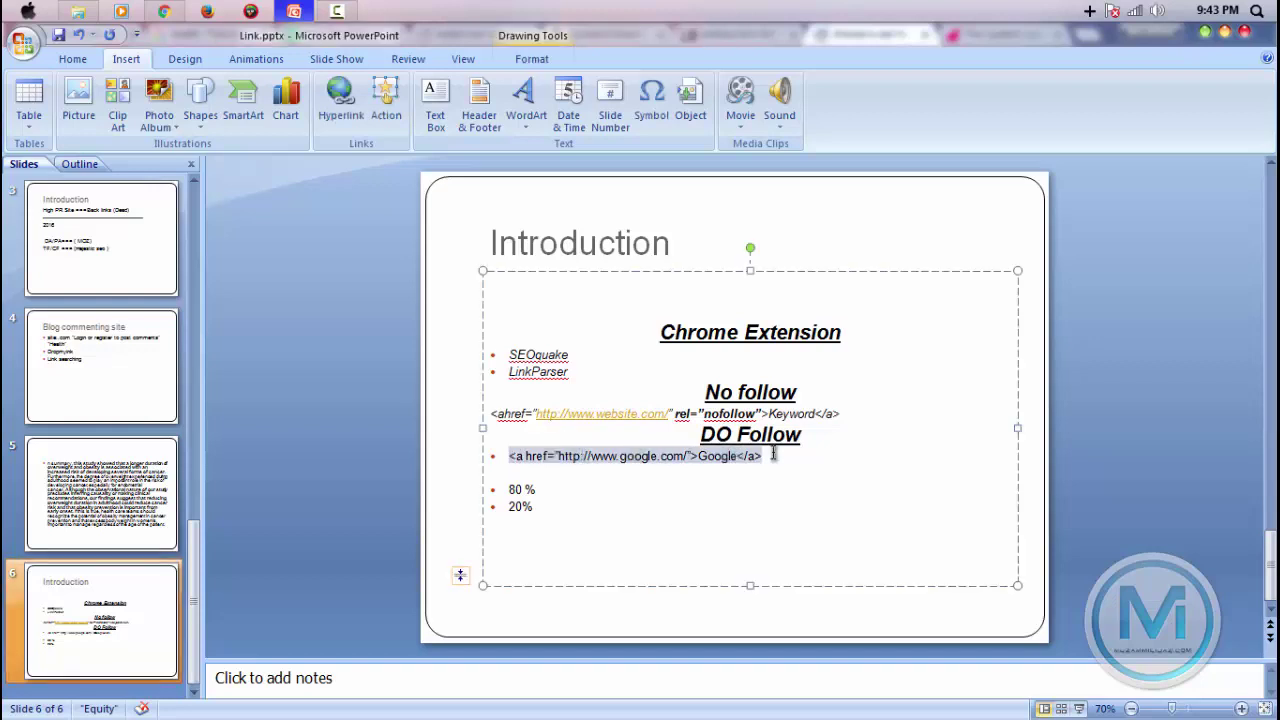
# Insert the copied link code before "findings" in the pasted summary, and highlight its web address and the anchor text Google.
pyautogui.click(150, 466)
pyautogui.click(108, 399)
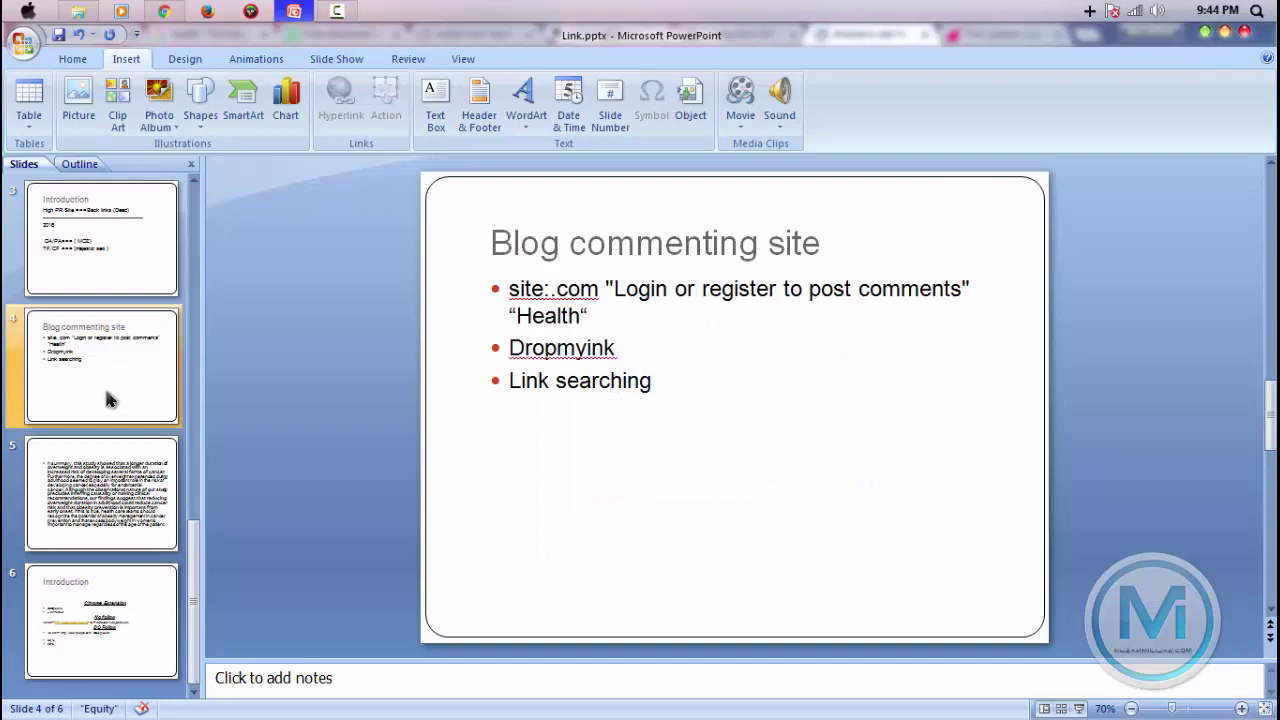
pyautogui.click(110, 466)
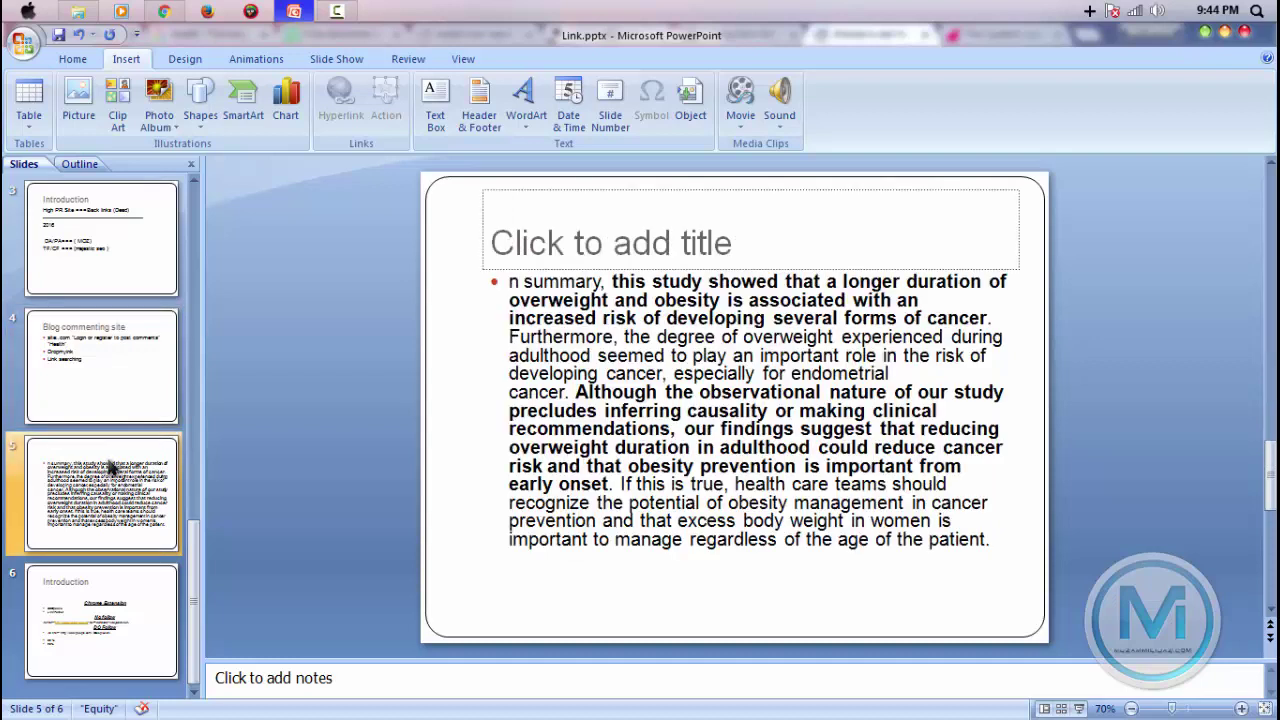
pyautogui.click(707, 433)
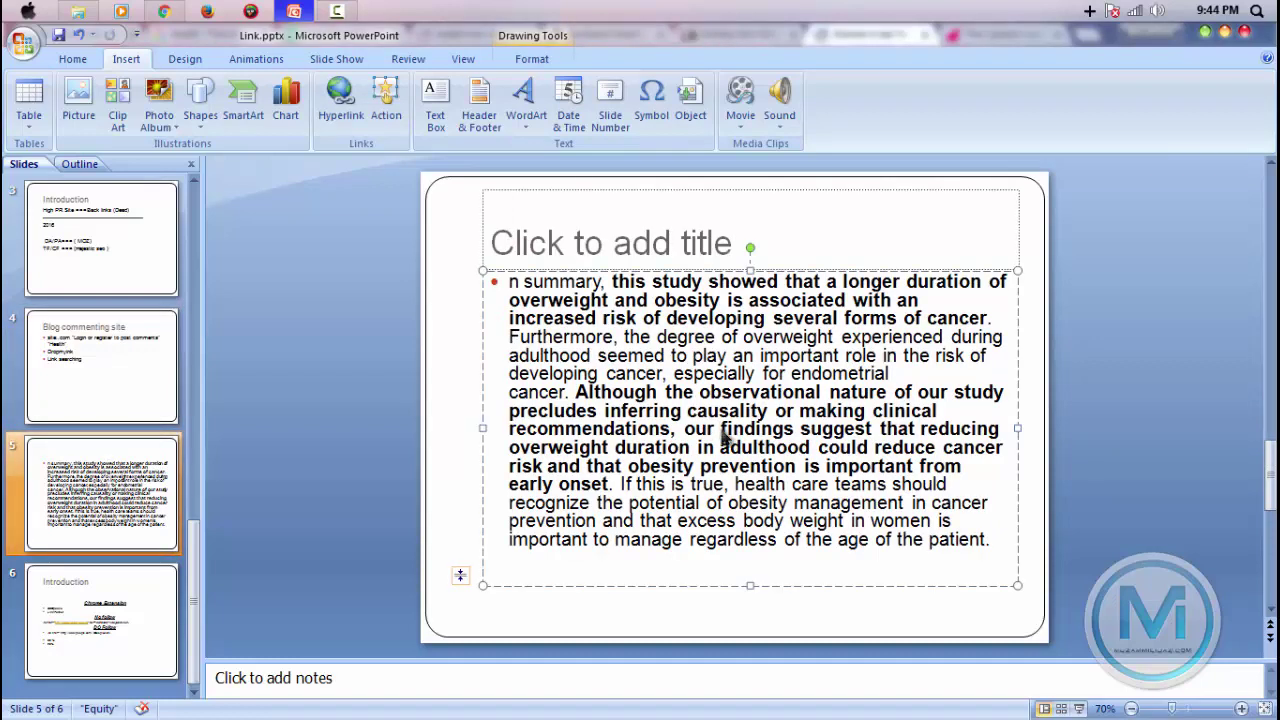
pyautogui.hotkey('ctrl', 'v')
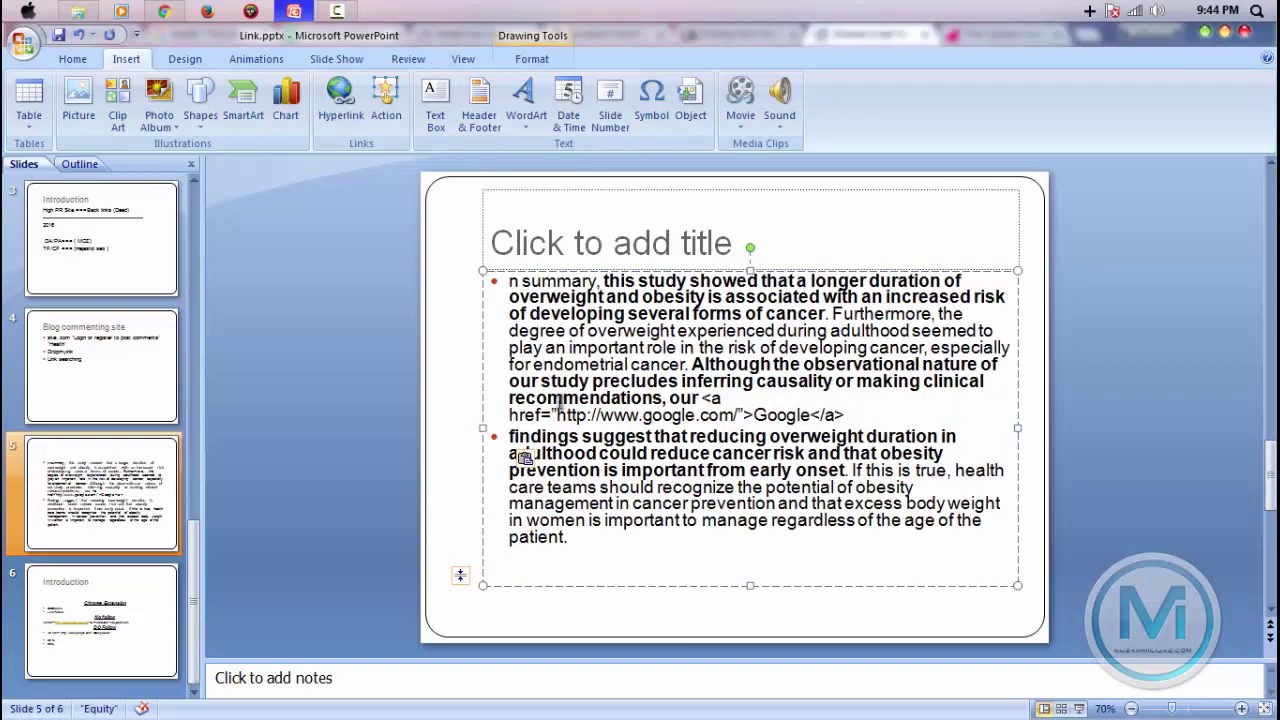
pyautogui.doubleClick(658, 414)
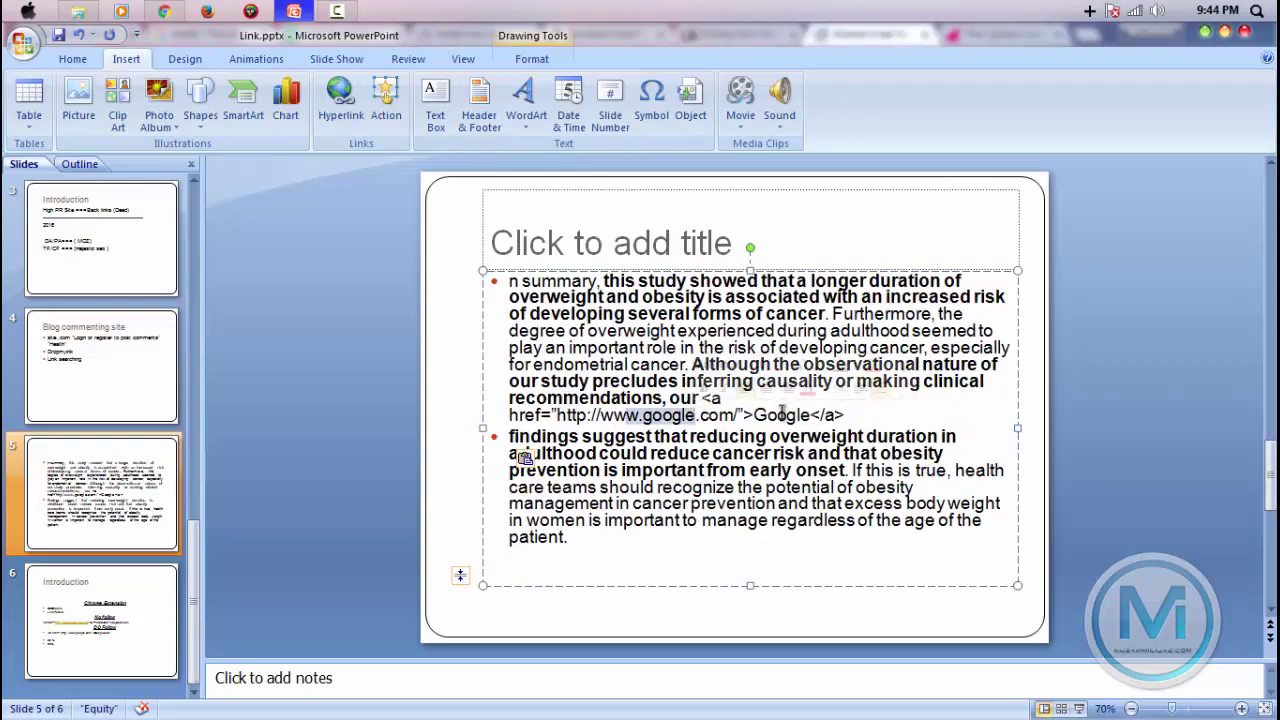
pyautogui.moveTo(752, 414); pyautogui.dragTo(822, 415)
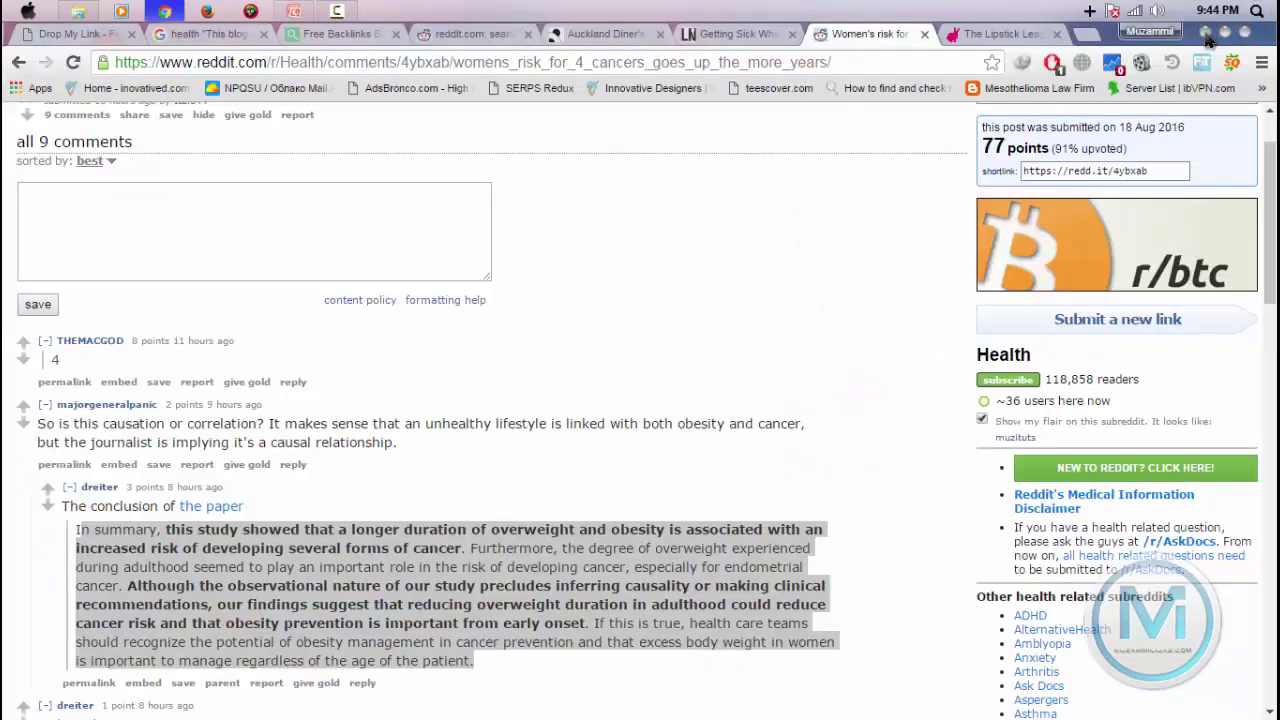
# Return to the reddit comment box in Chrome, and look at the open Legal Nomads and Auckland Diner's Diary pages.
pyautogui.hotkey('alt', 'Tab')
pyautogui.click(206, 221)
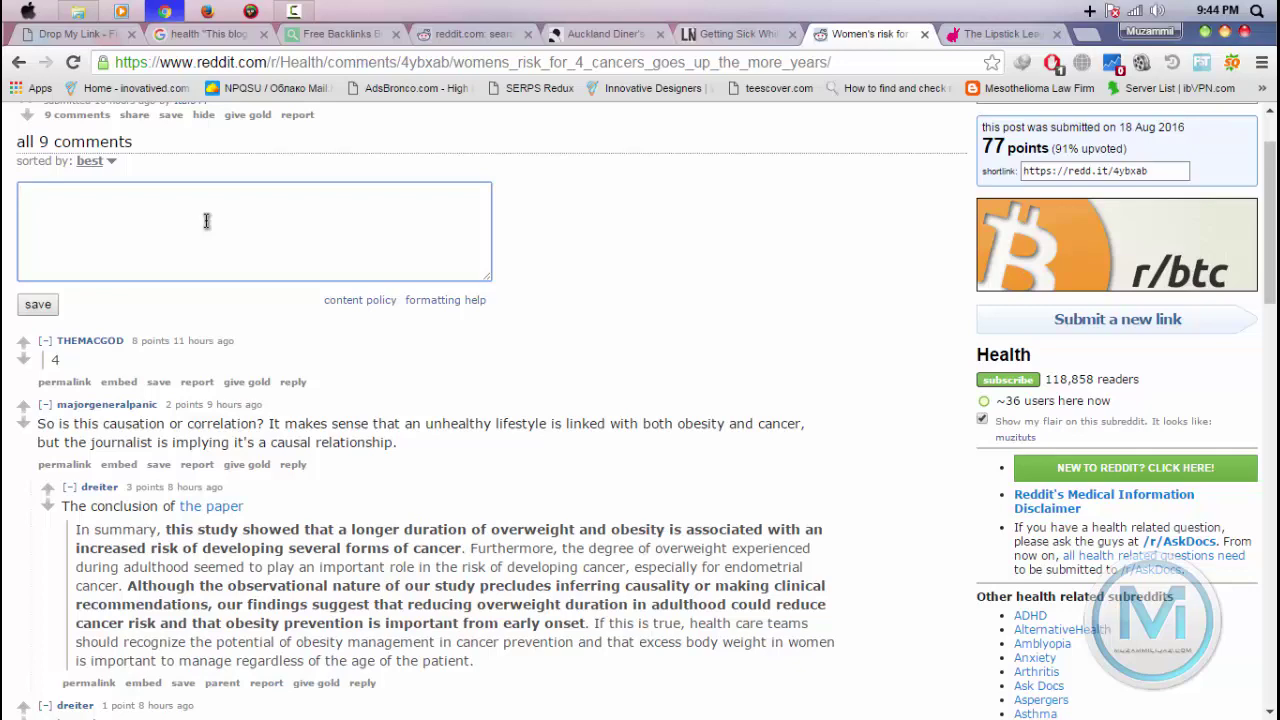
pyautogui.click(701, 38)
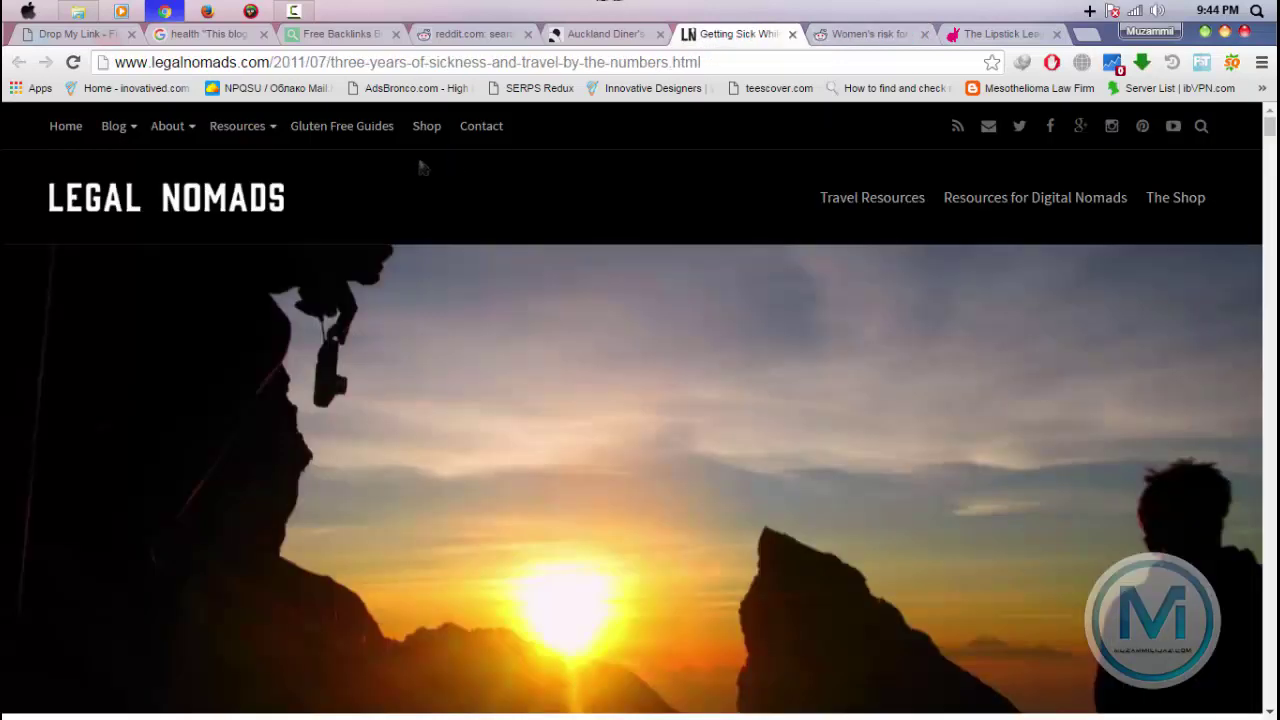
pyautogui.click(577, 38)
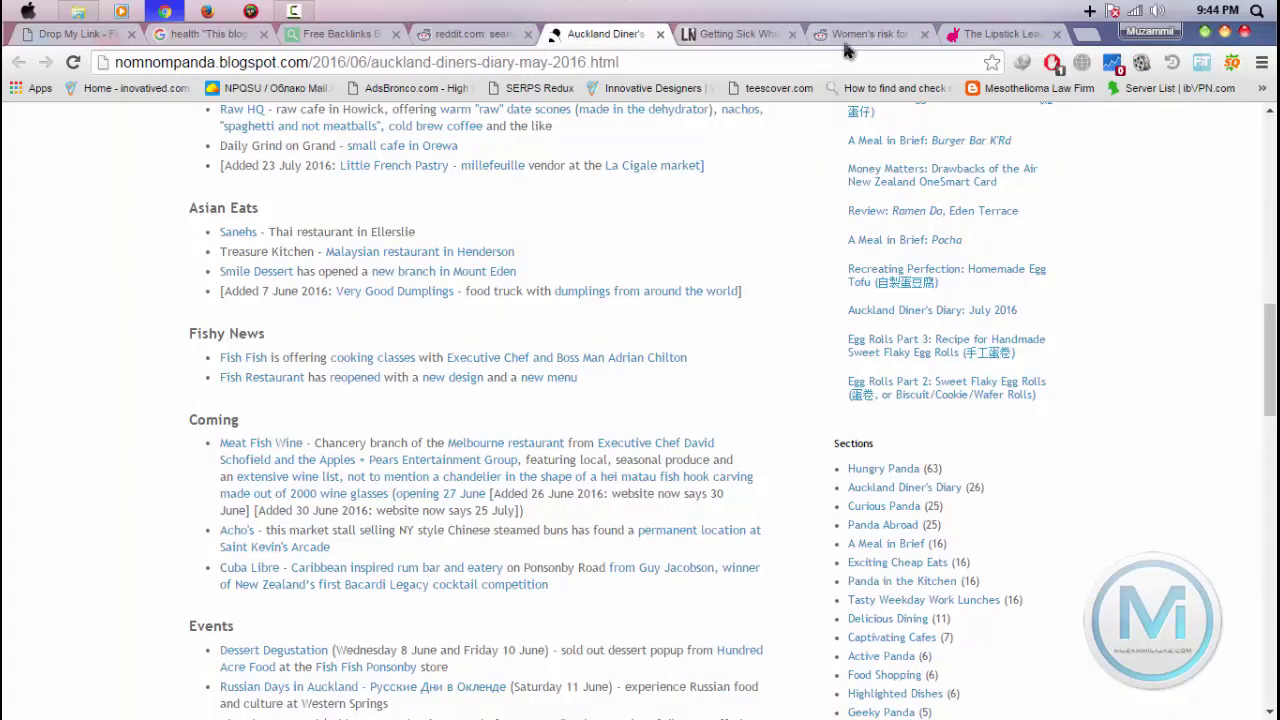
# Go to the Leave a Reply form on the Lipstick League page and check its Comment, Website and Email fields.
pyautogui.click(1000, 34)
pyautogui.scroll(-15, 638, 347)
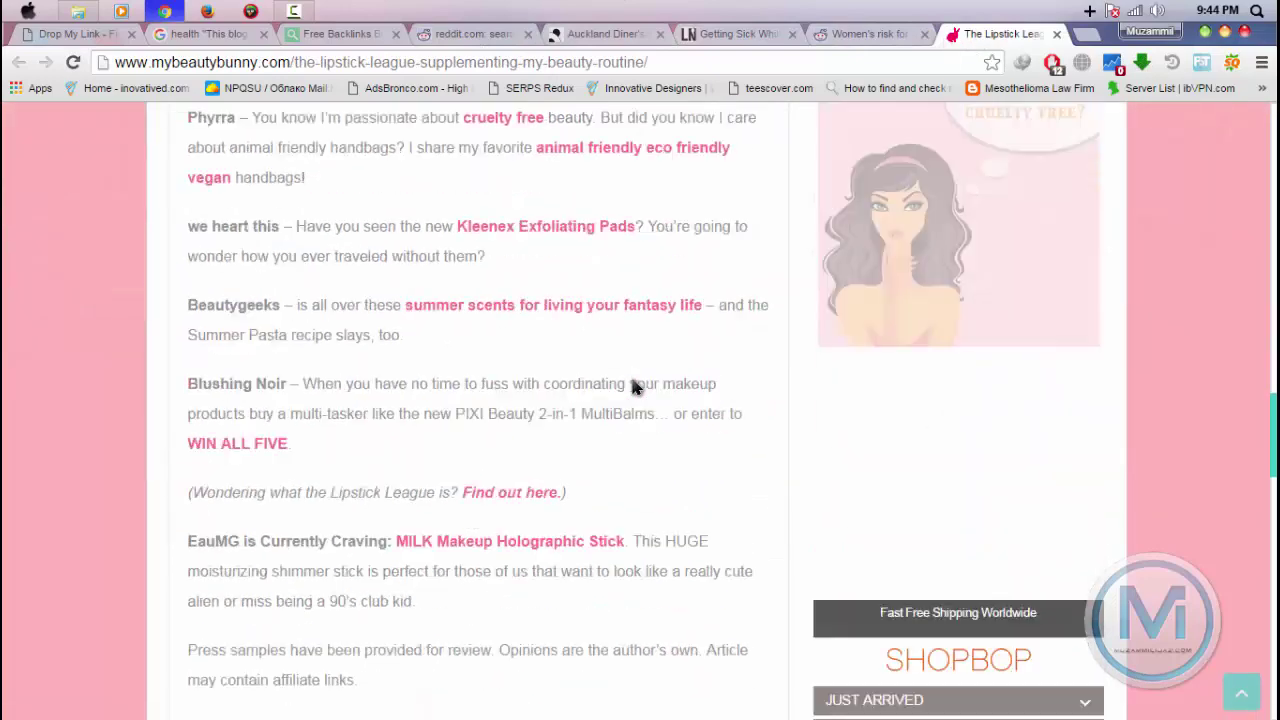
pyautogui.scroll(-15, 632, 386)
pyautogui.click(208, 306)
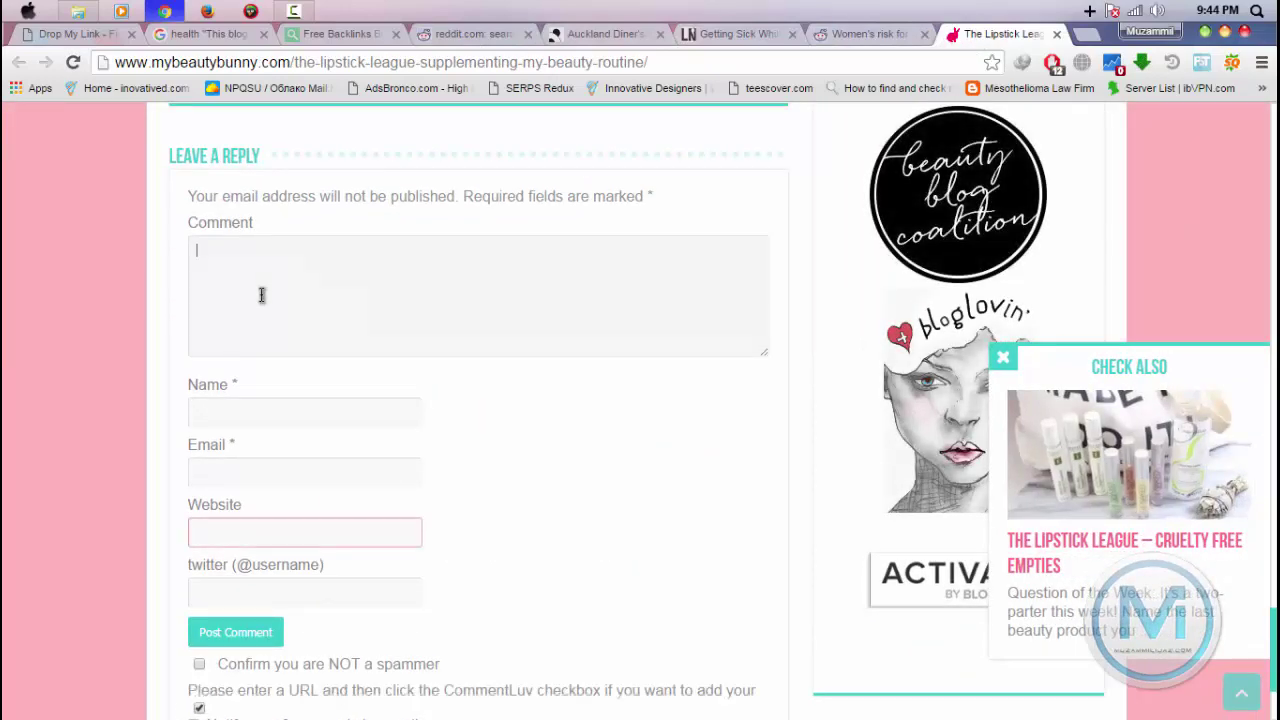
pyautogui.click(266, 527)
pyautogui.click(309, 447)
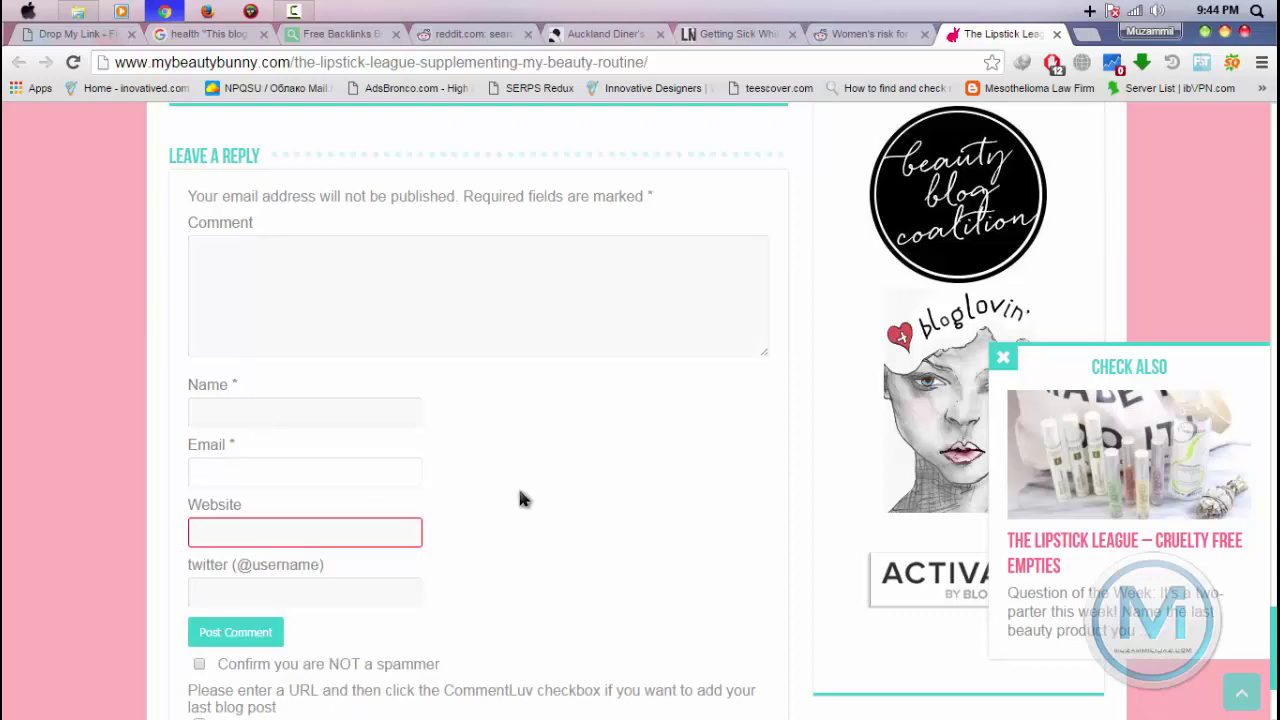
# Examine the Website and Comment fields and the CommentLuv options of the Lipstick League reply form.
pyautogui.click(298, 530)
pyautogui.click(320, 250)
pyautogui.scroll(-2, 480, 312)
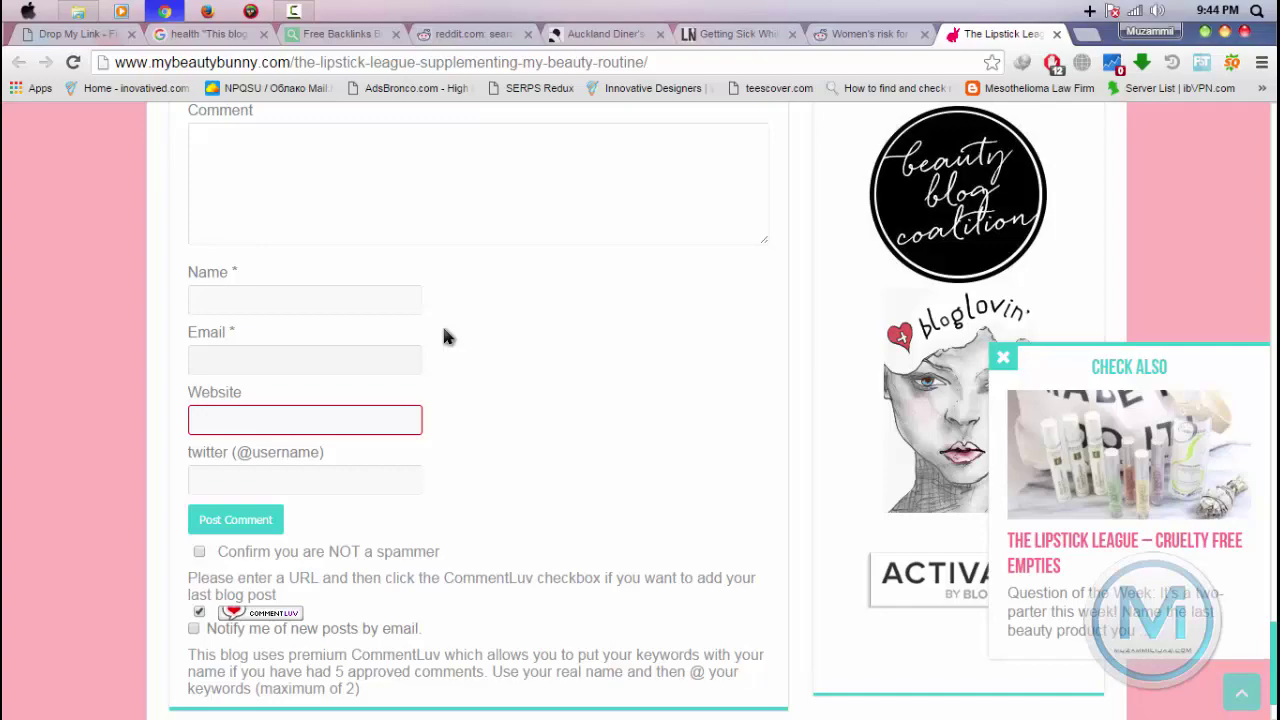
pyautogui.click(475, 199)
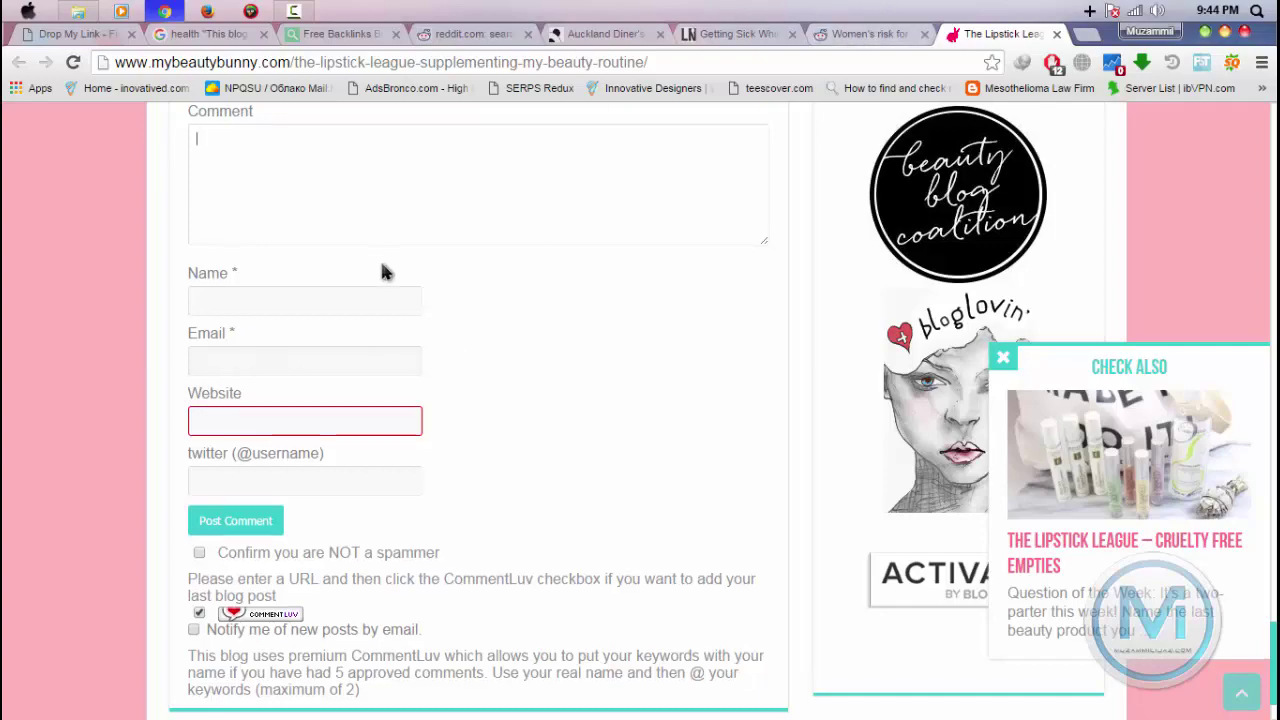
# Search Google for the article title "The Lipstick League – Supplementing My Beauty Routine" and look through the results.
pyautogui.scroll(20, 380, 259)
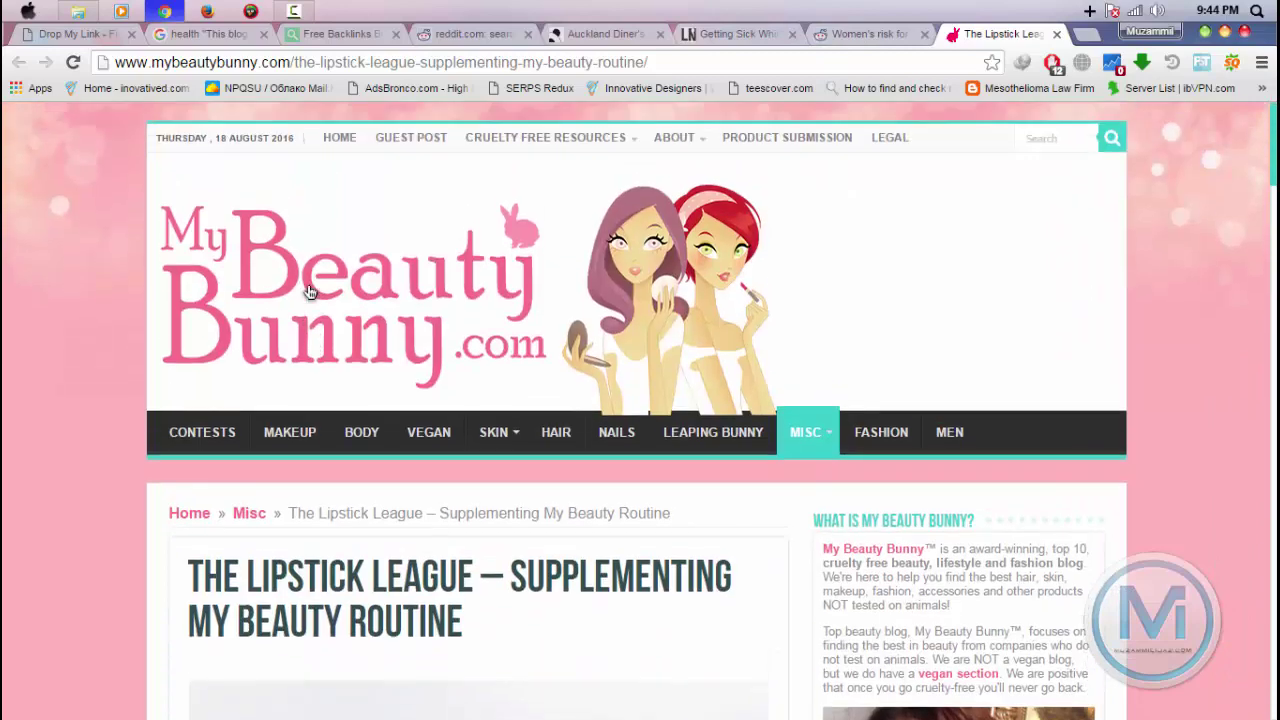
pyautogui.moveTo(164, 585); pyautogui.dragTo(491, 640)
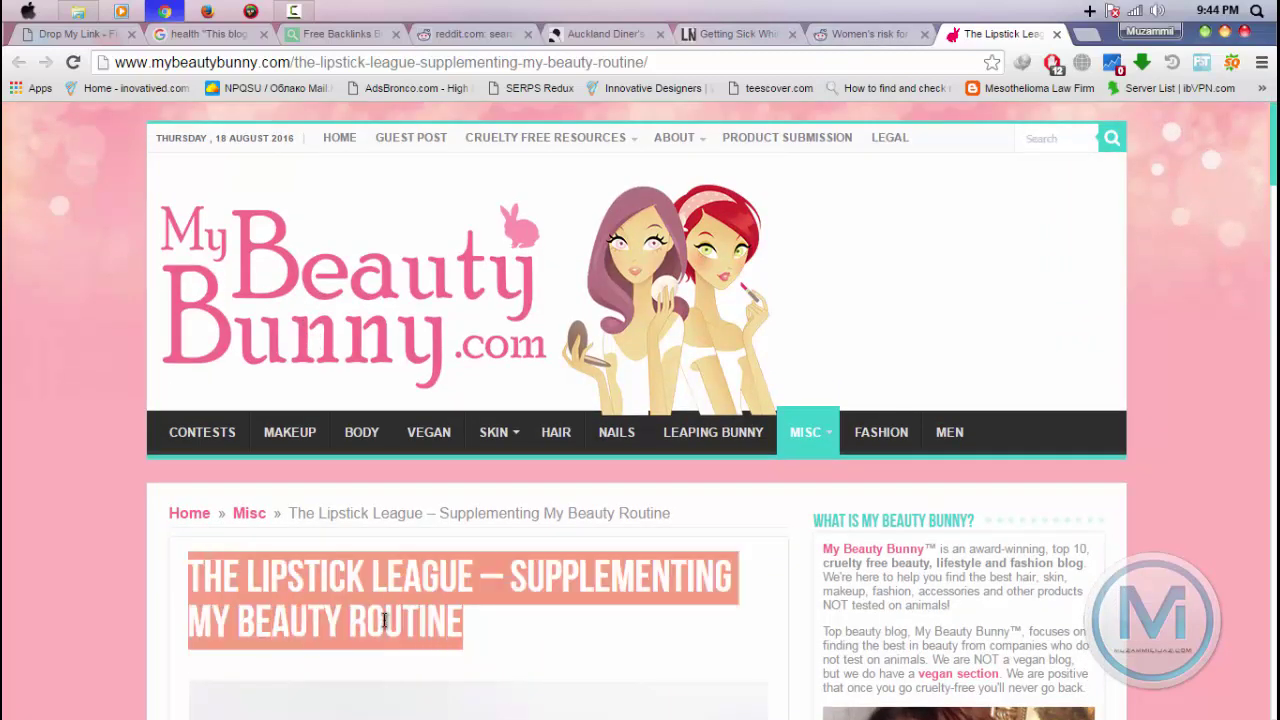
pyautogui.rightClick(385, 620)
pyautogui.click(465, 504)
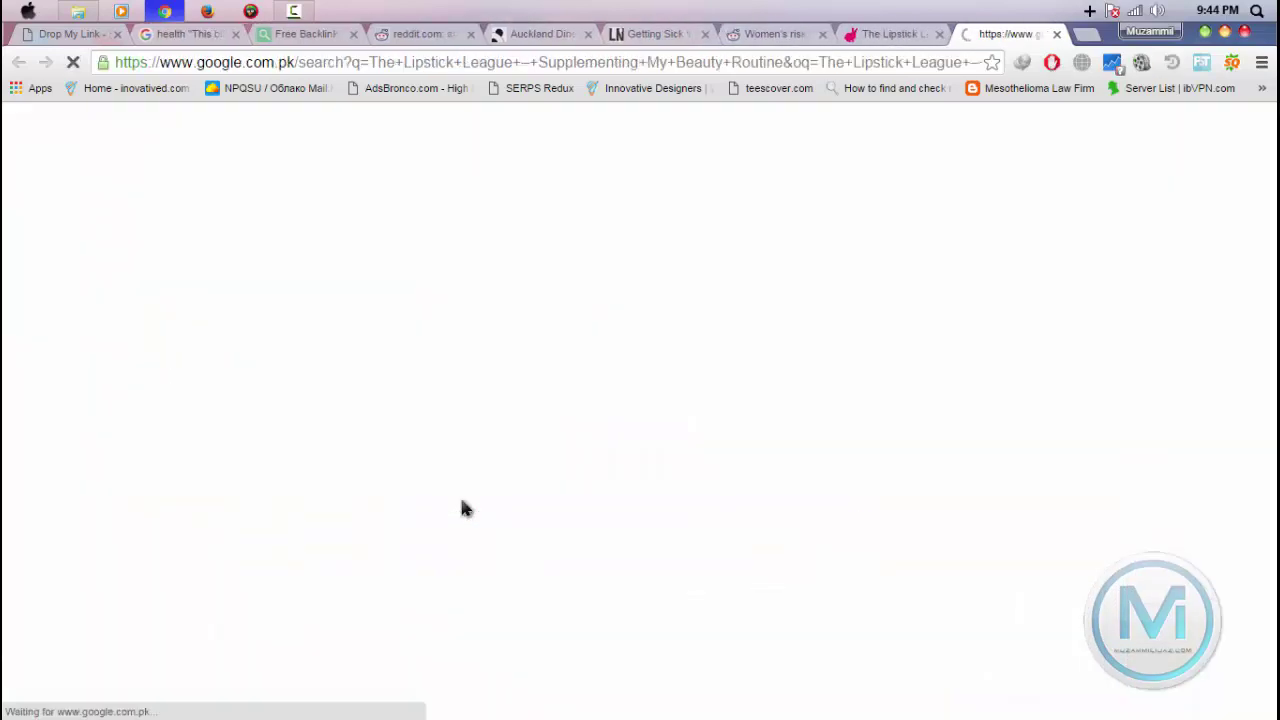
pyautogui.scroll(-2, 282, 400)
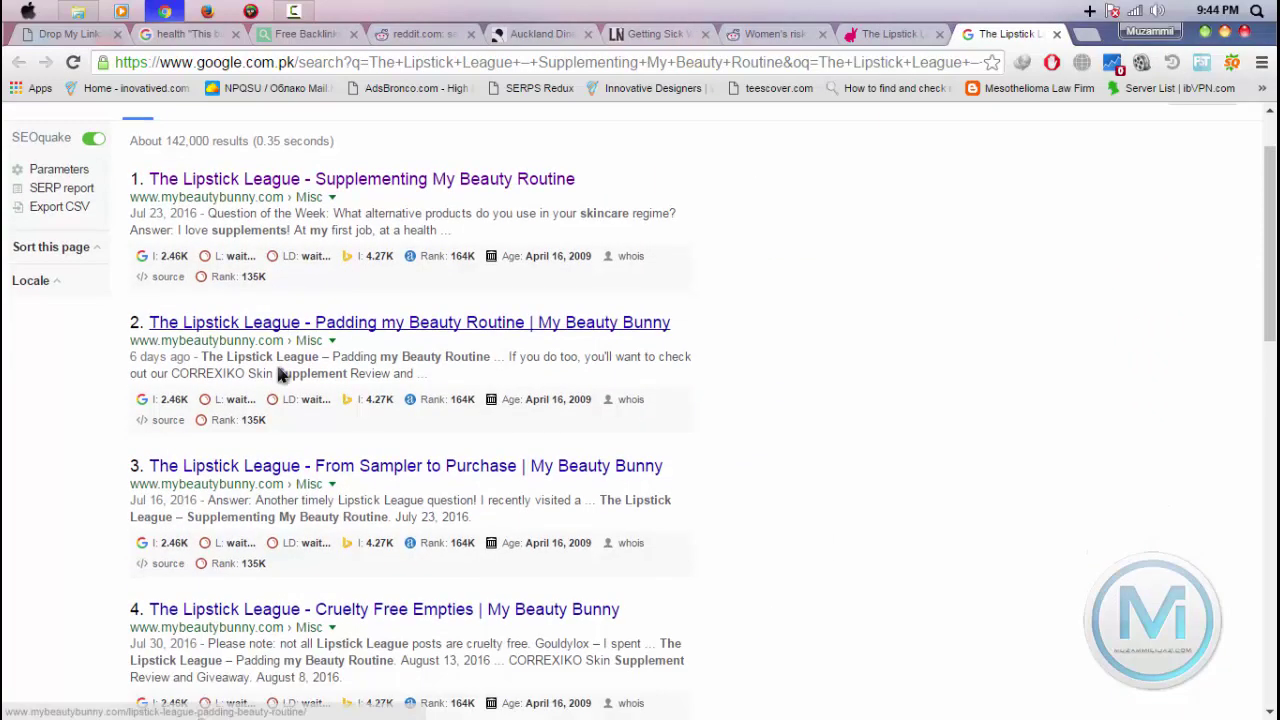
pyautogui.scroll(-5, 285, 450)
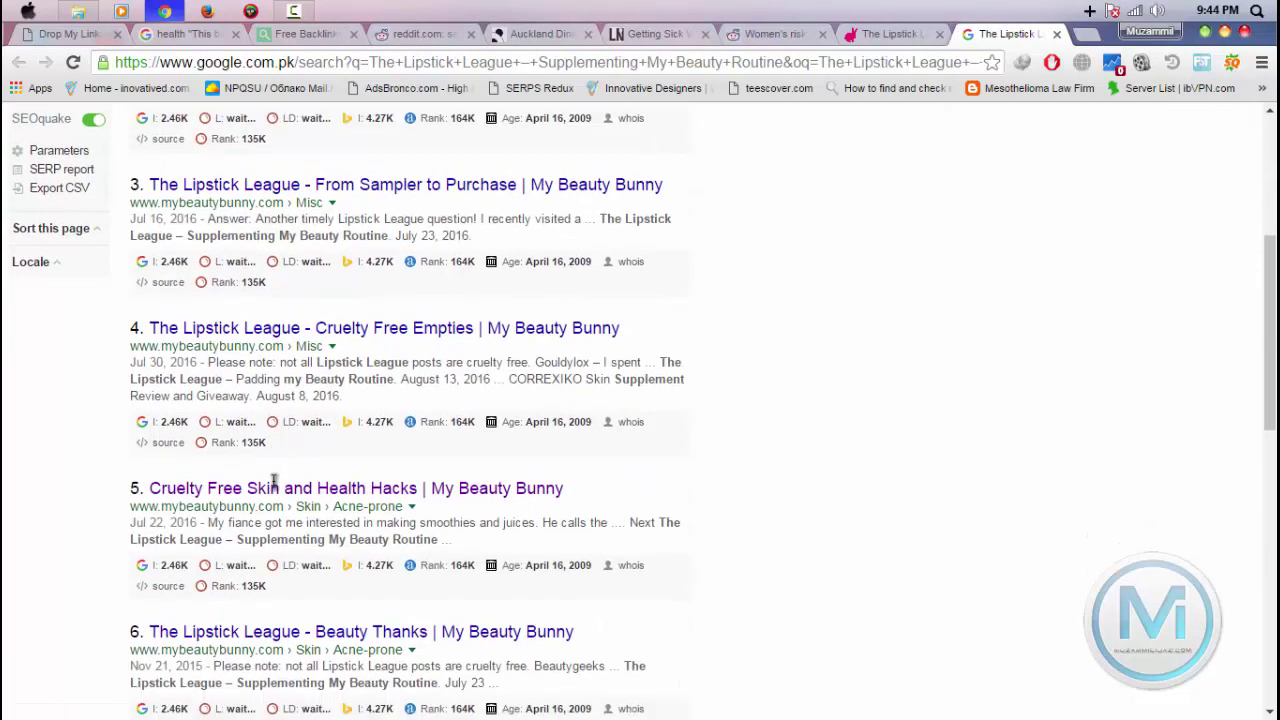
pyautogui.scroll(-3, 323, 486)
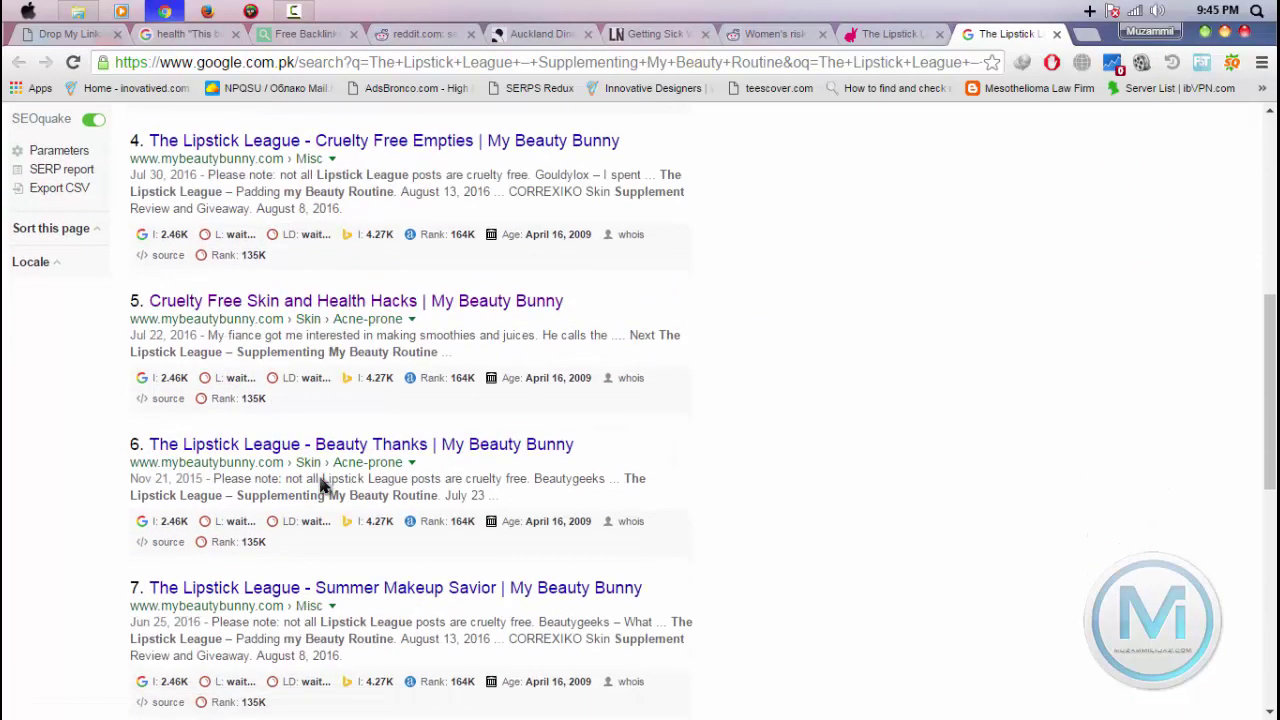
pyautogui.scroll(-5, 323, 486)
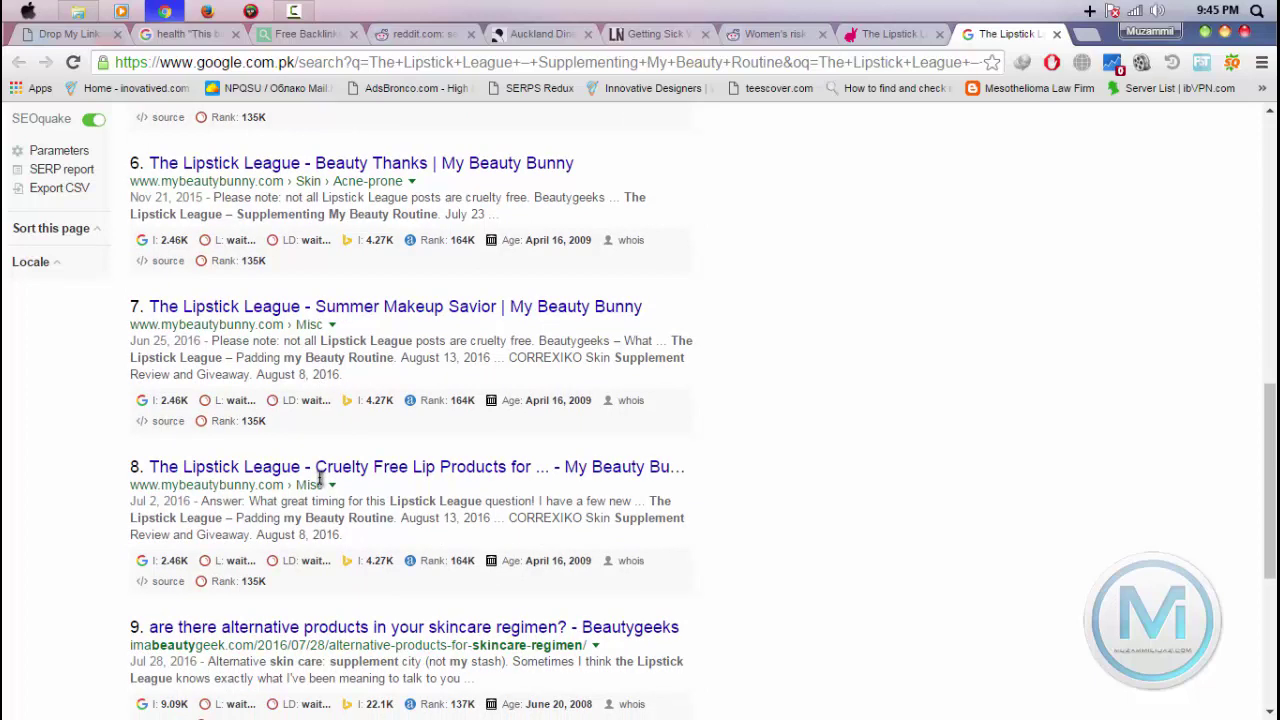
# Close the Lipstick League article page and return to the first Google result for its title.
pyautogui.click(907, 40)
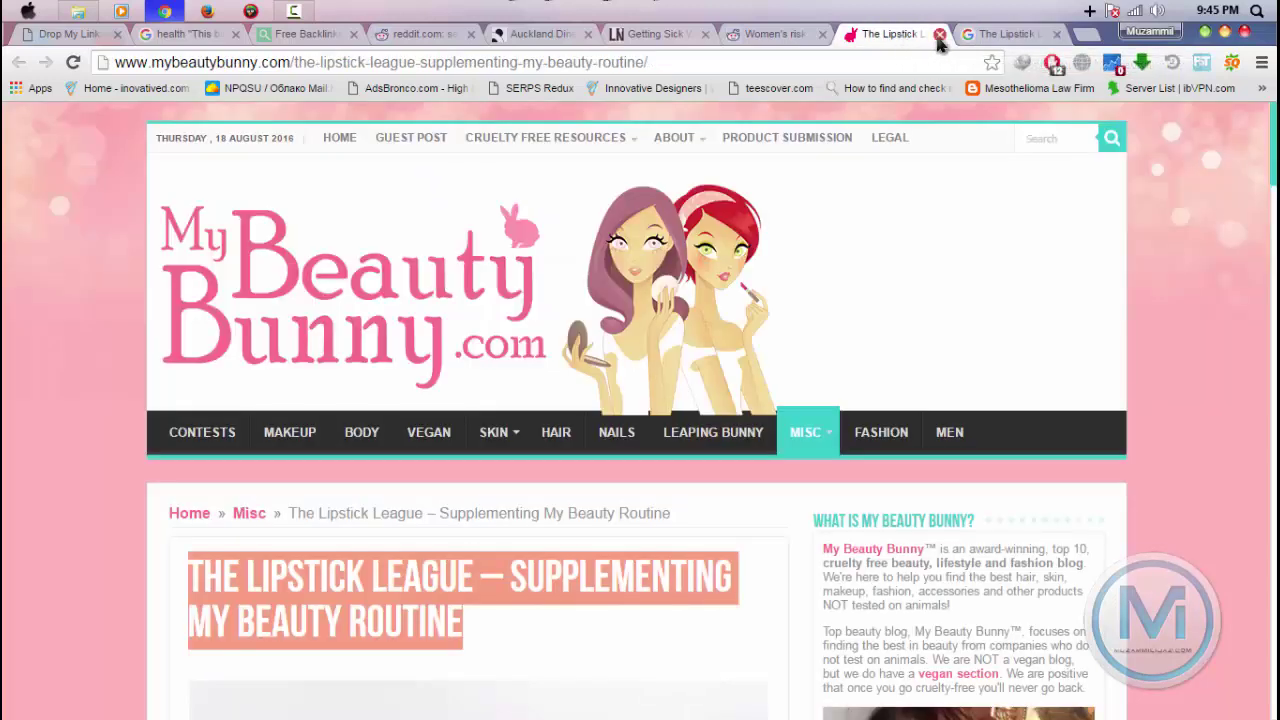
pyautogui.click(940, 35)
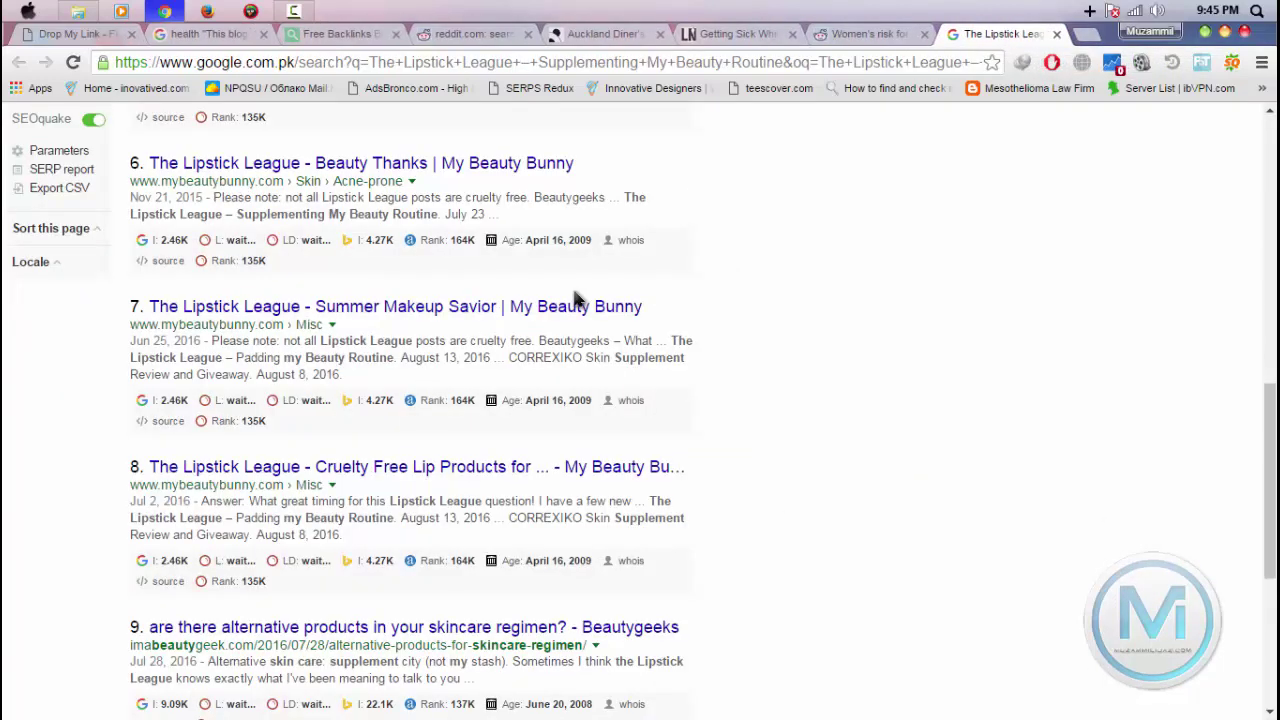
pyautogui.scroll(8, 573, 292)
pyautogui.scroll(2, 575, 298)
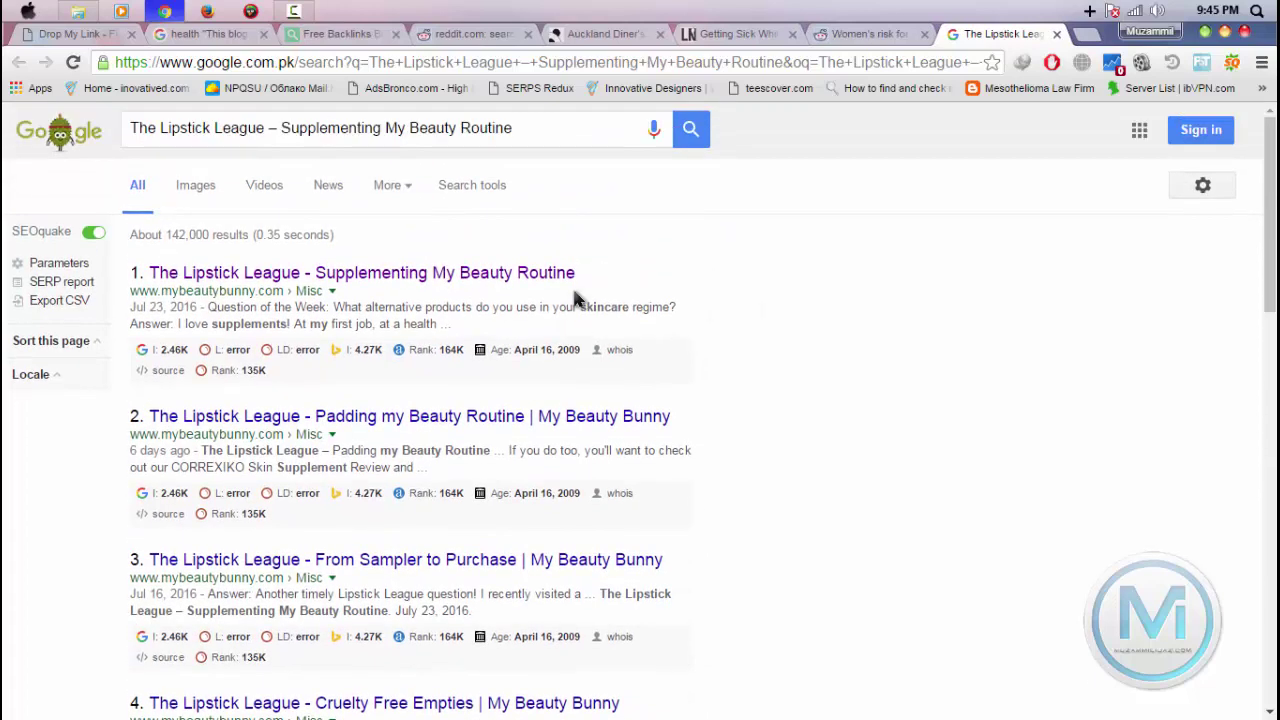
# Return to the LinkSearching page, and launch the DoComment program with its whole window in view.
pyautogui.click(336, 37)
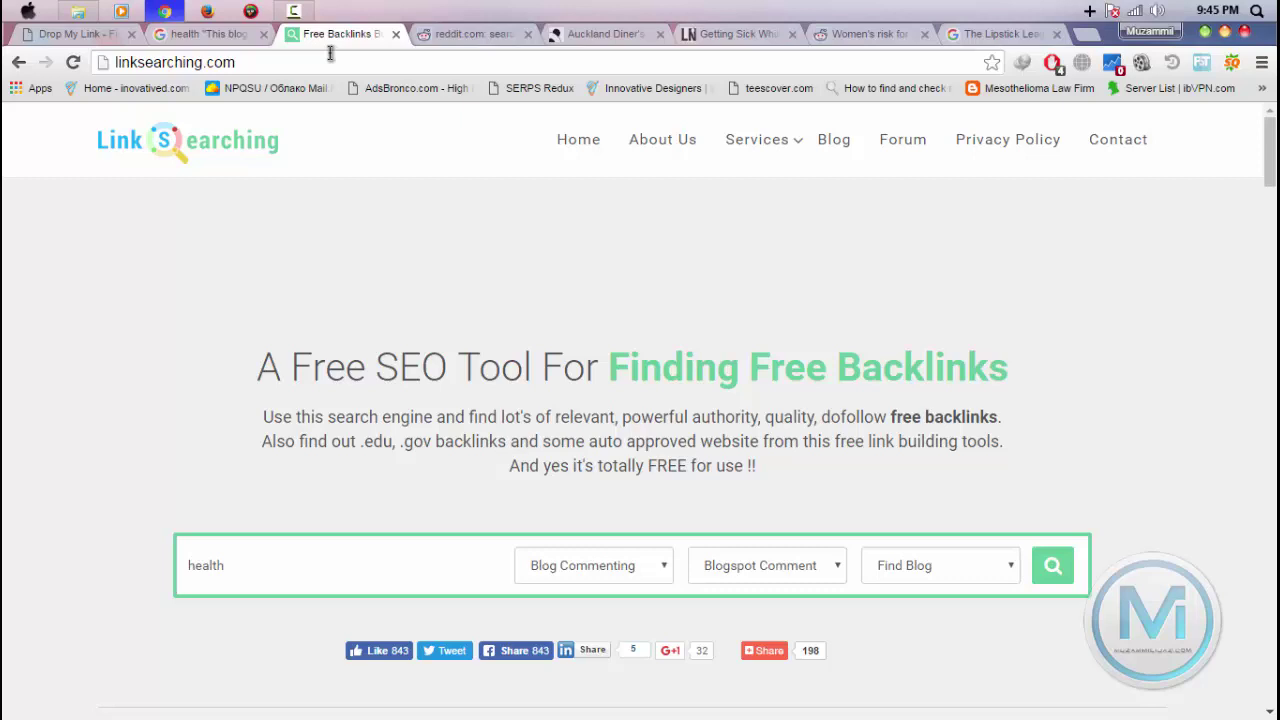
pyautogui.click(330, 53)
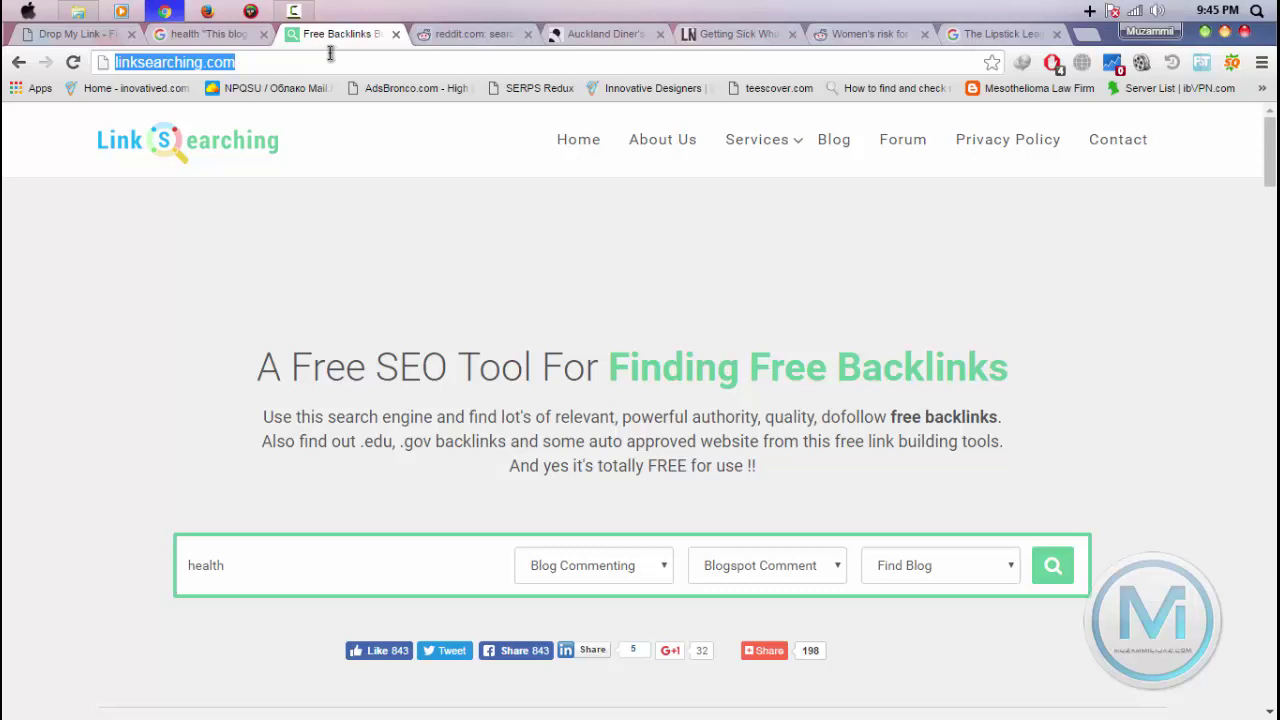
pyautogui.click(24, 10)
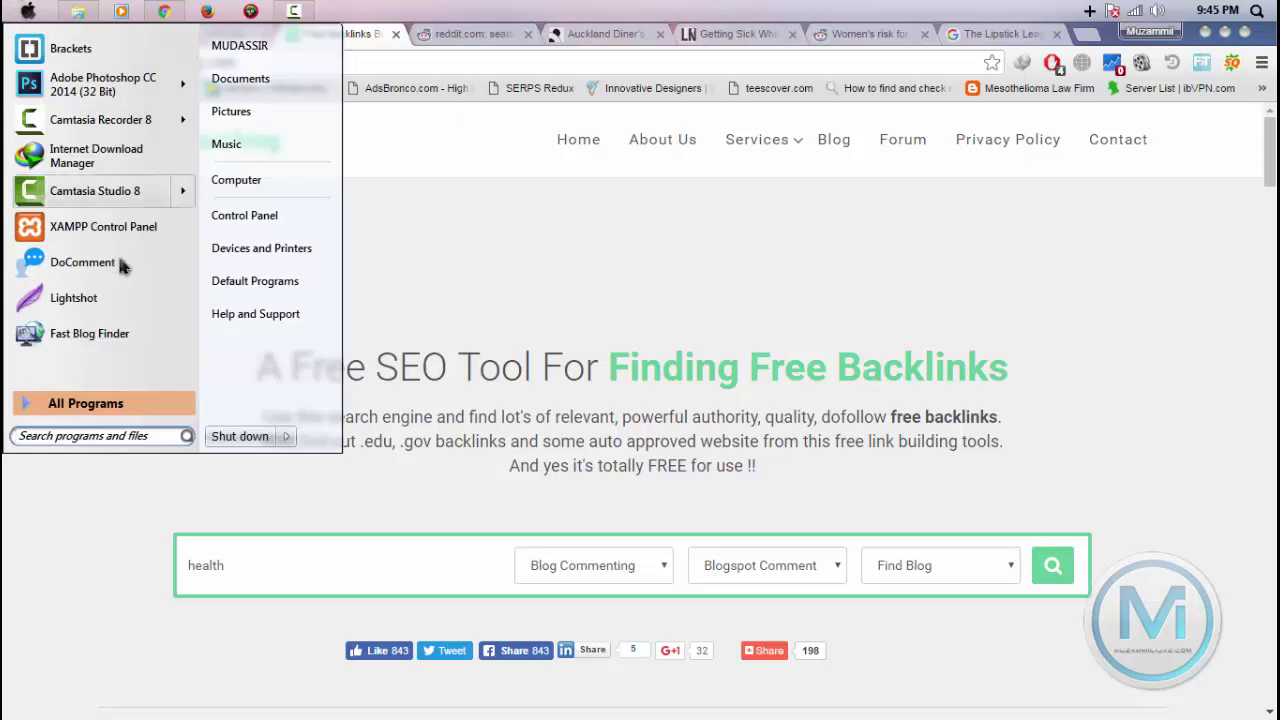
pyautogui.click(22, 265)
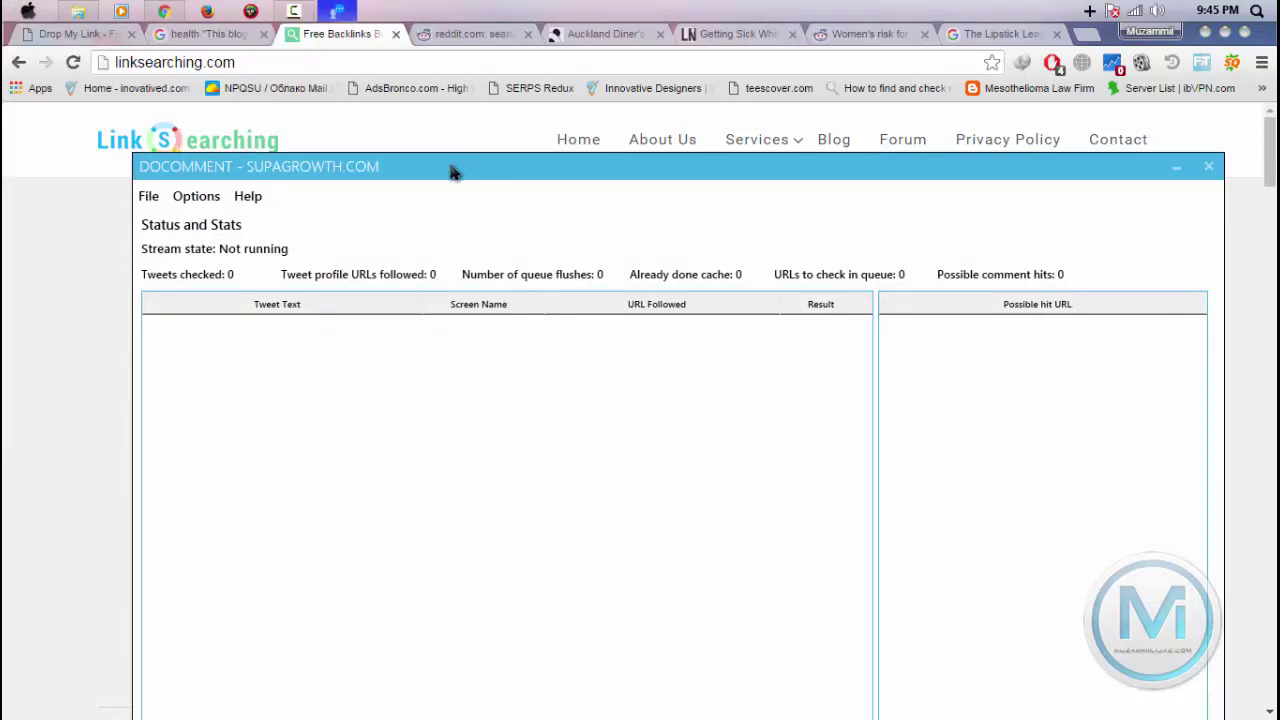
pyautogui.moveTo(450, 166); pyautogui.dragTo(377, 47)
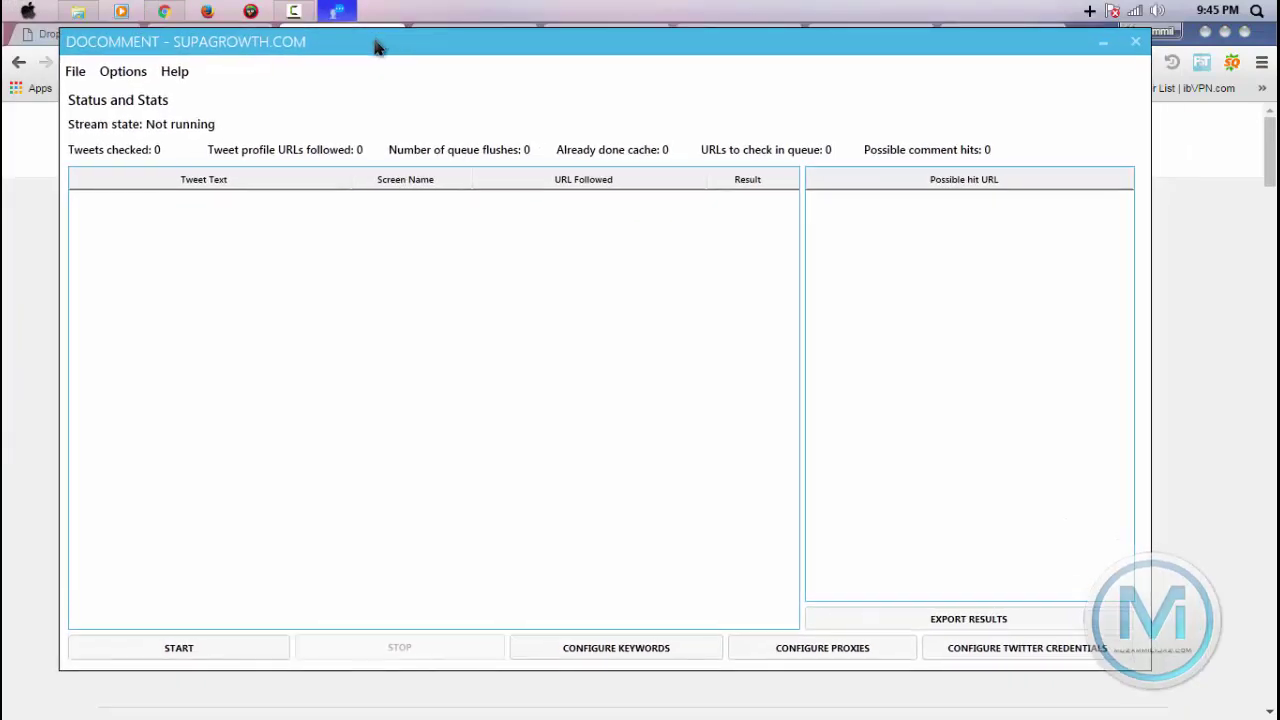
# Add the presenter's first name twice as a tweet keyword in DoComment, and close the keyword settings.
pyautogui.click(593, 650)
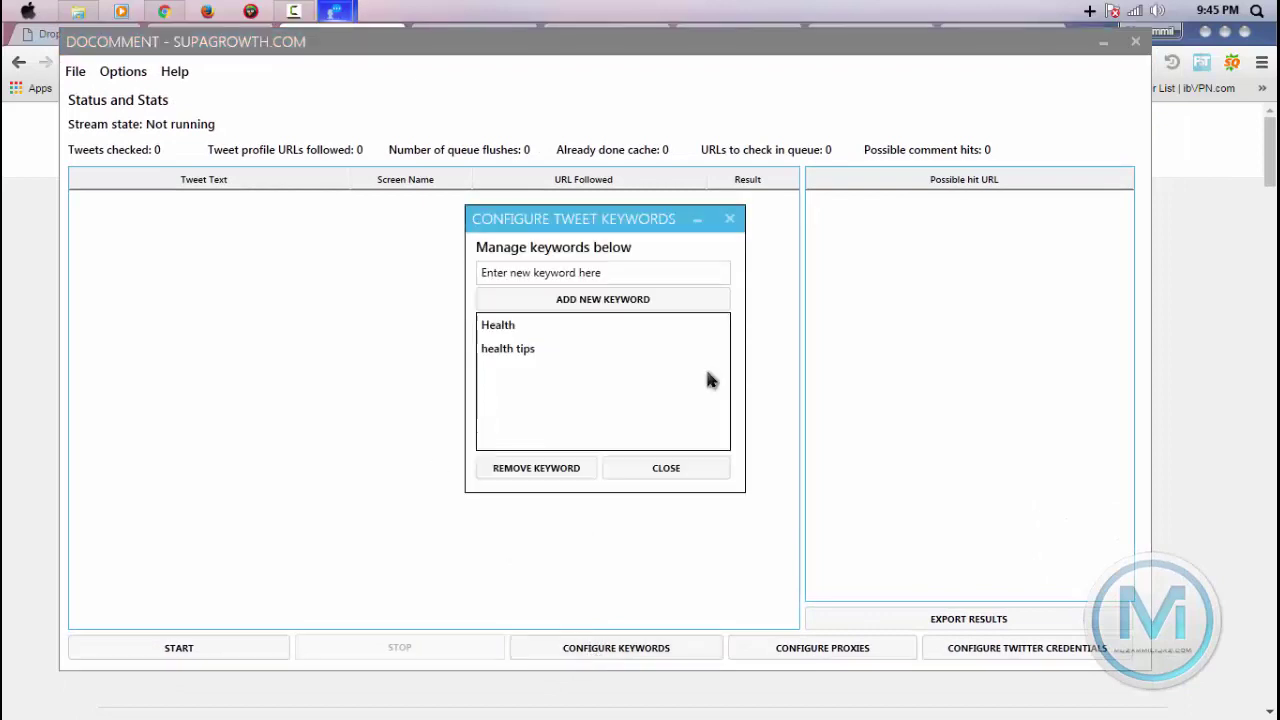
pyautogui.click(611, 273)
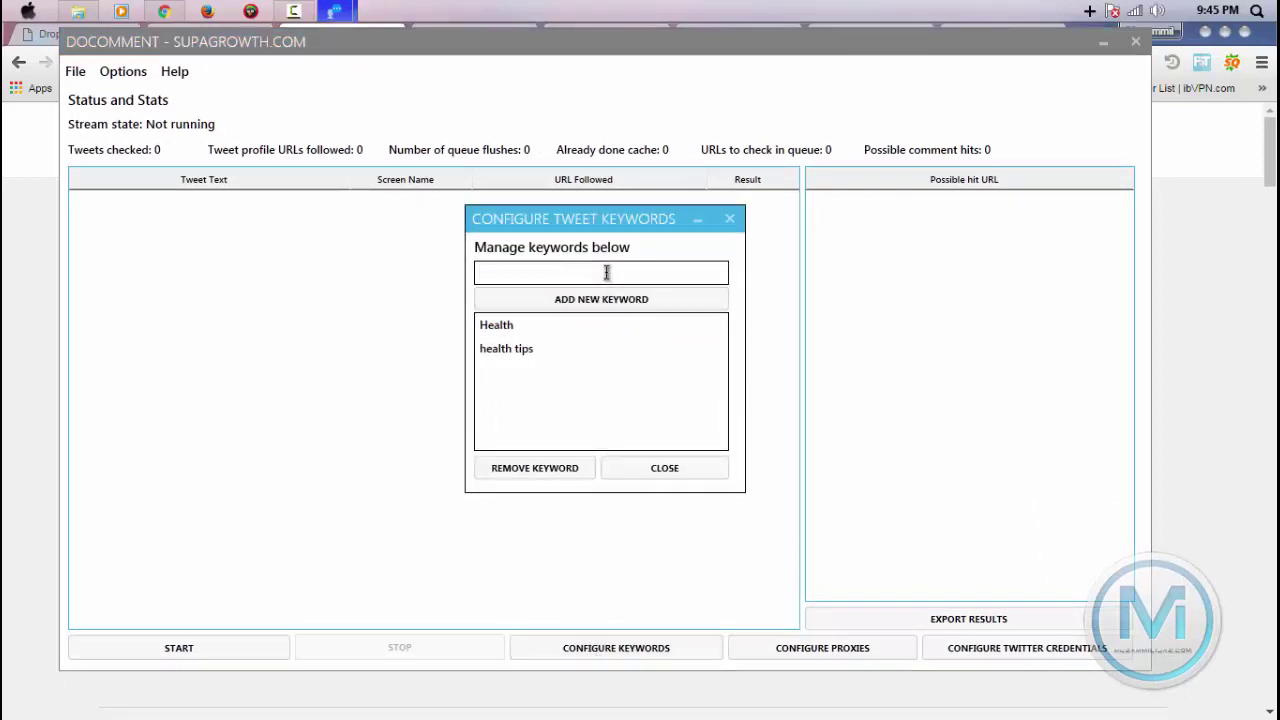
pyautogui.write('muzammil')
pyautogui.click(595, 302)
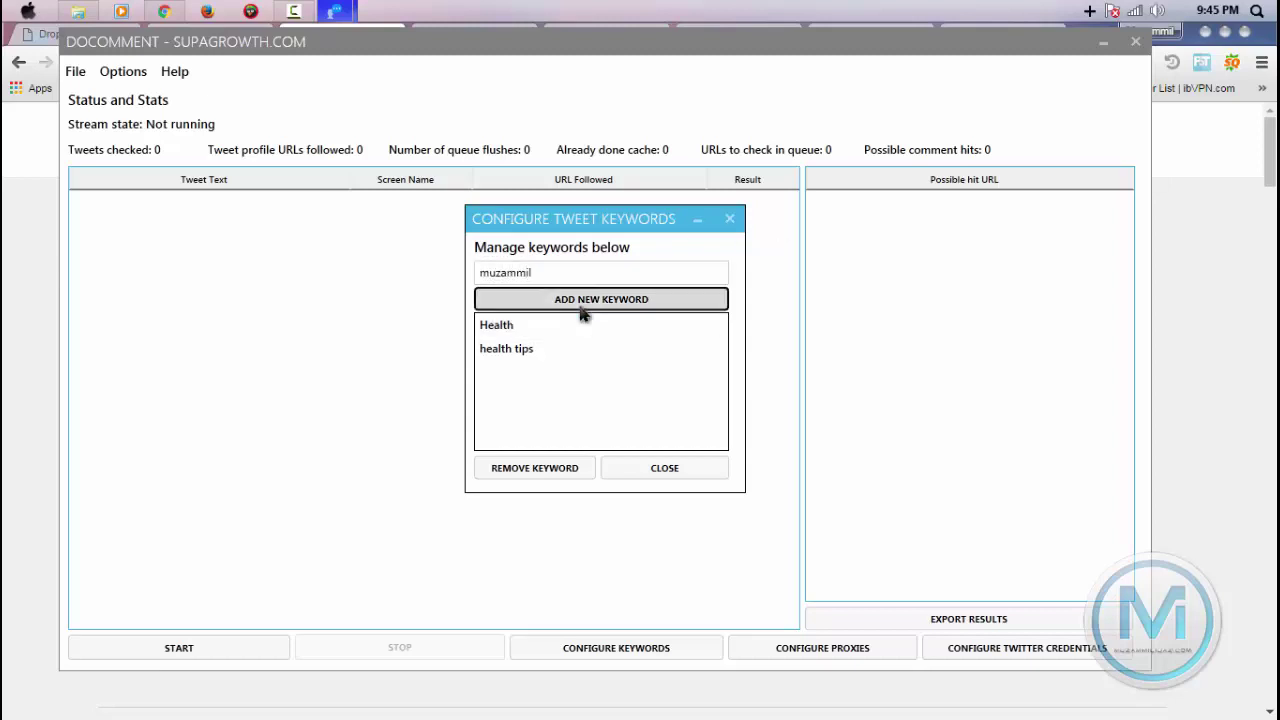
pyautogui.click(595, 302)
pyautogui.click(685, 476)
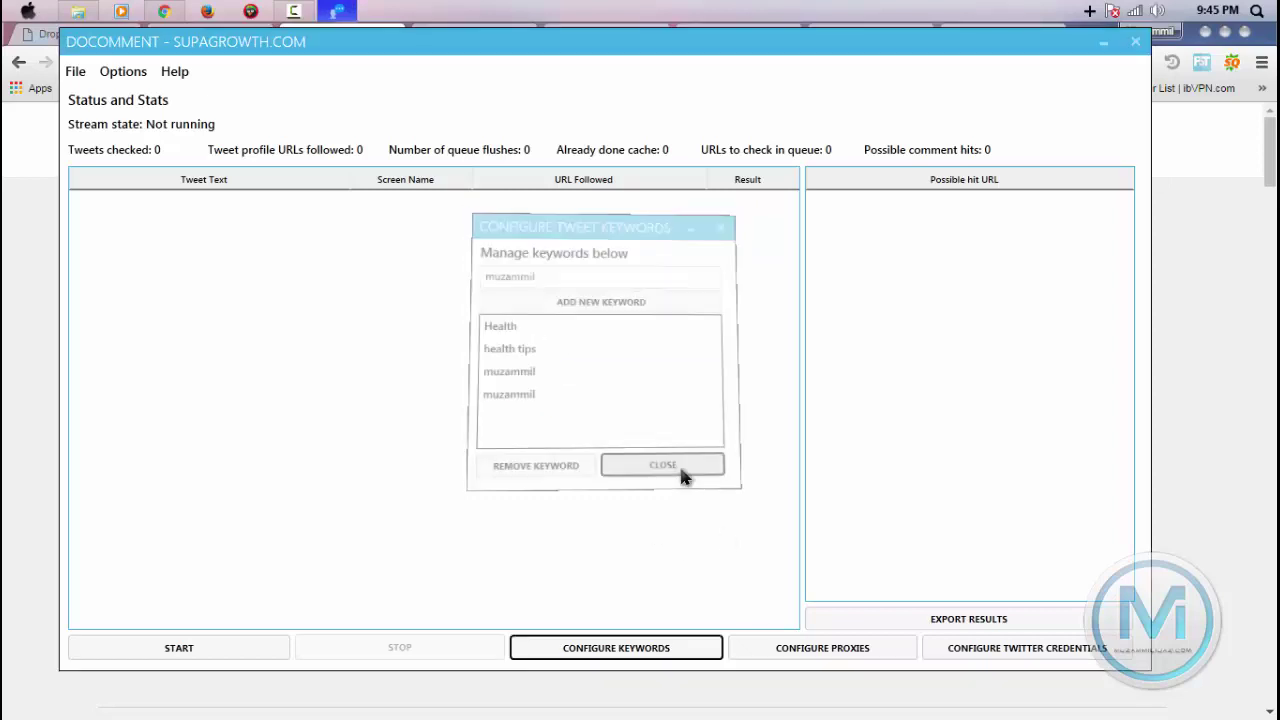
# View the Twitter API credentials settings in DoComment and close them without saving.
pyautogui.click(1032, 650)
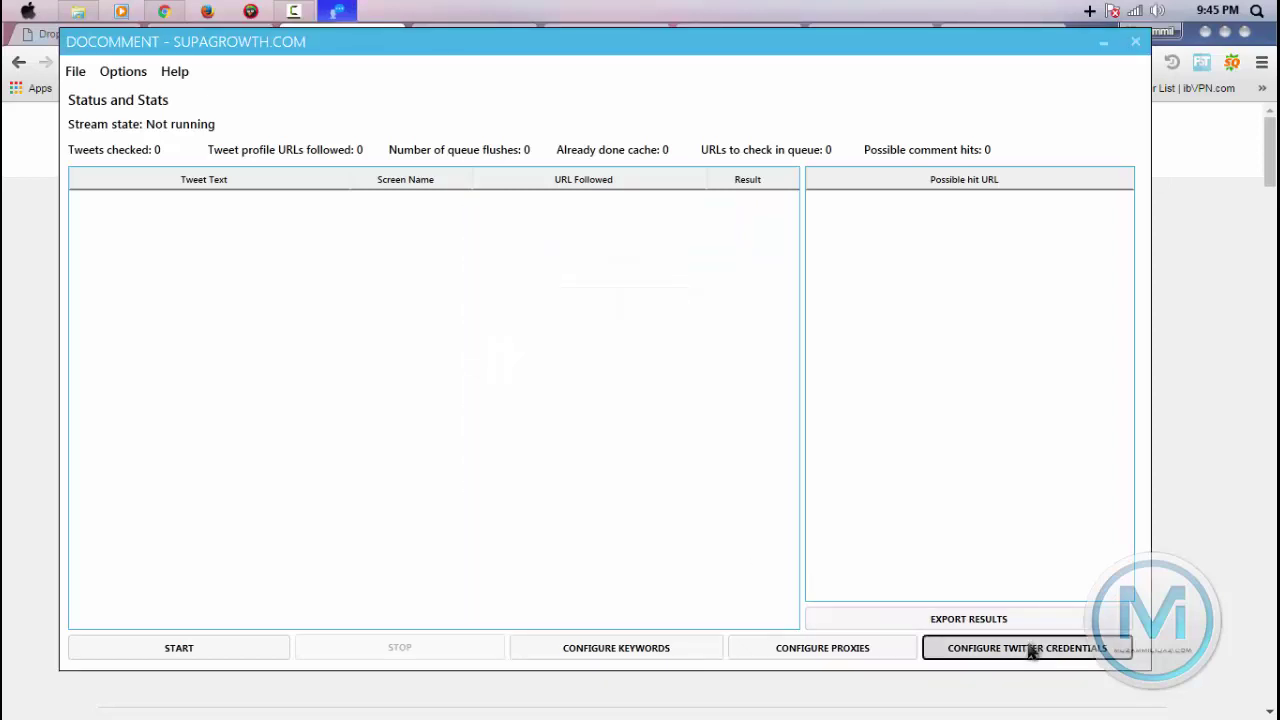
pyautogui.moveTo(554, 254)
pyautogui.mouseDown()
pyautogui.moveTo(578, 252)
pyautogui.moveTo(565, 257)
pyautogui.mouseUp()
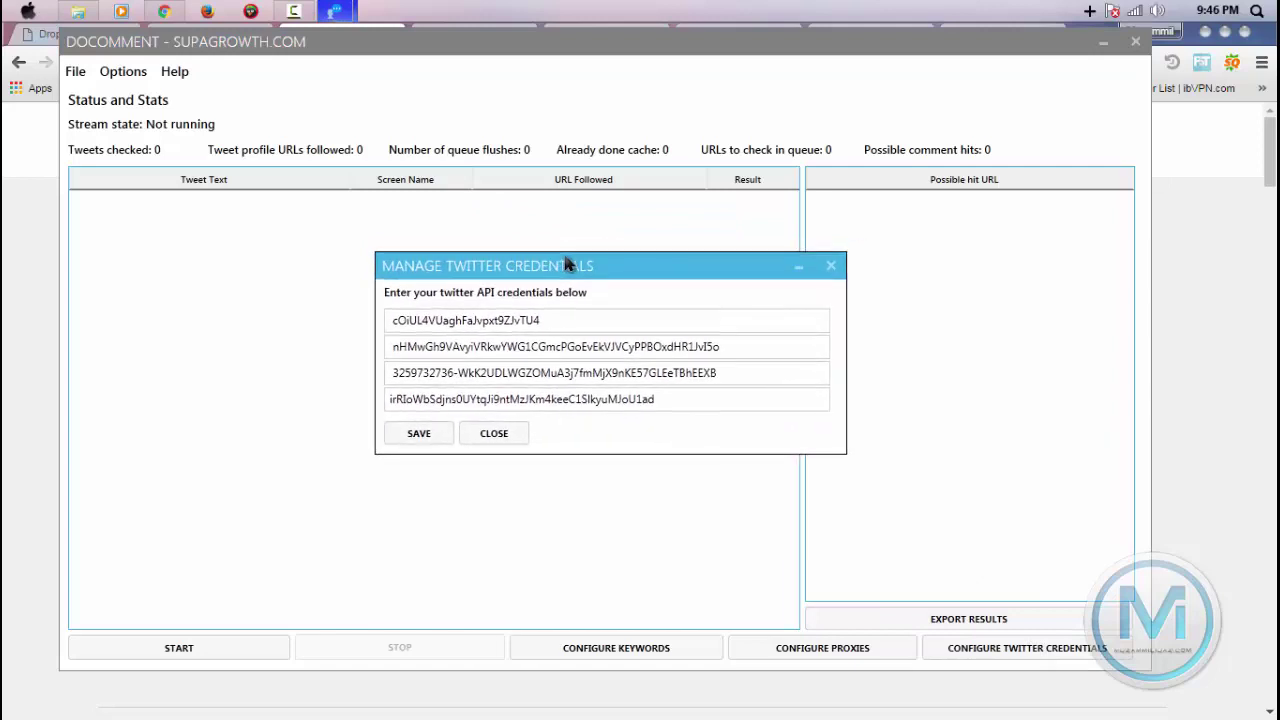
pyautogui.click(515, 437)
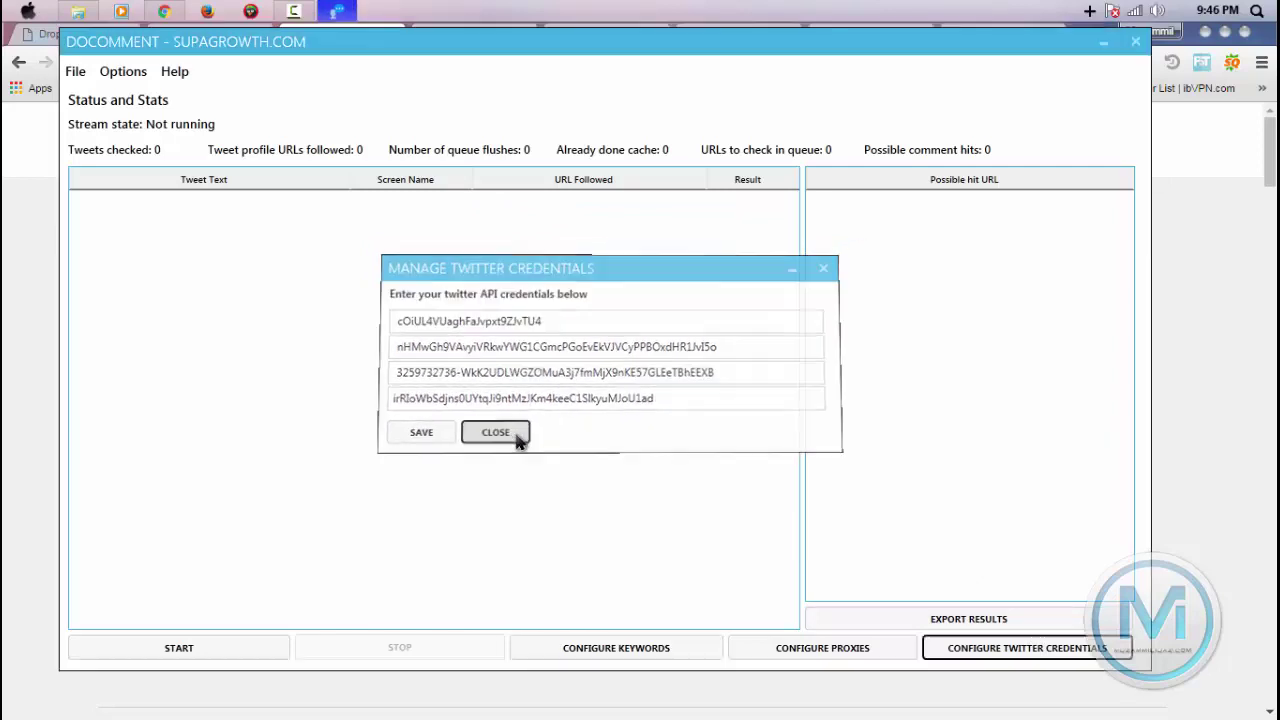
# Review the tweet keyword list, try to export the results, and close DoComment.
pyautogui.click(603, 652)
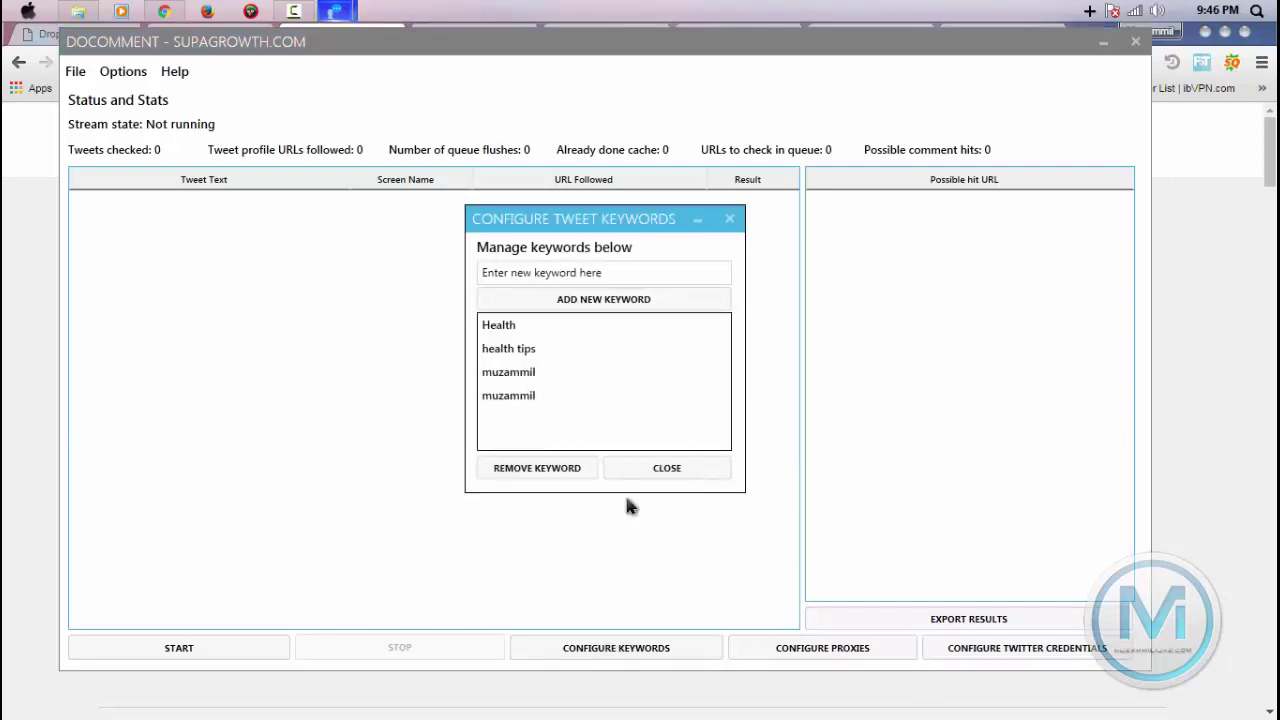
pyautogui.click(667, 468)
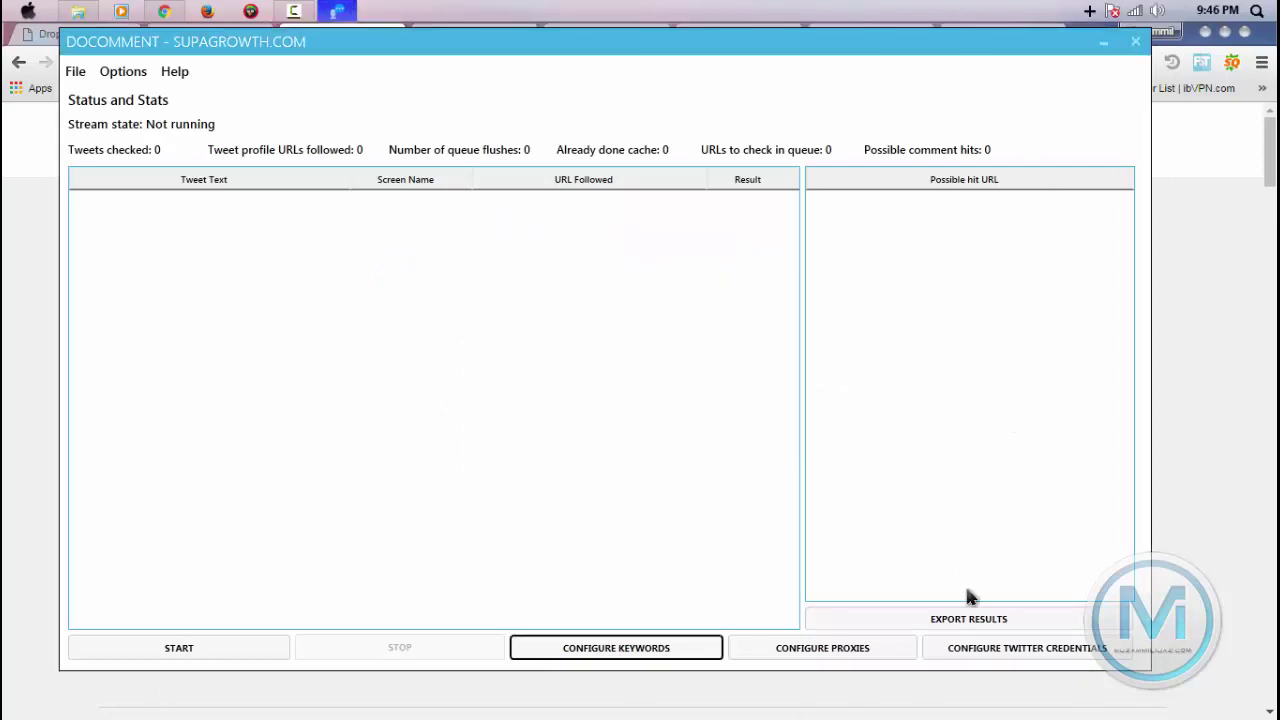
pyautogui.click(970, 620)
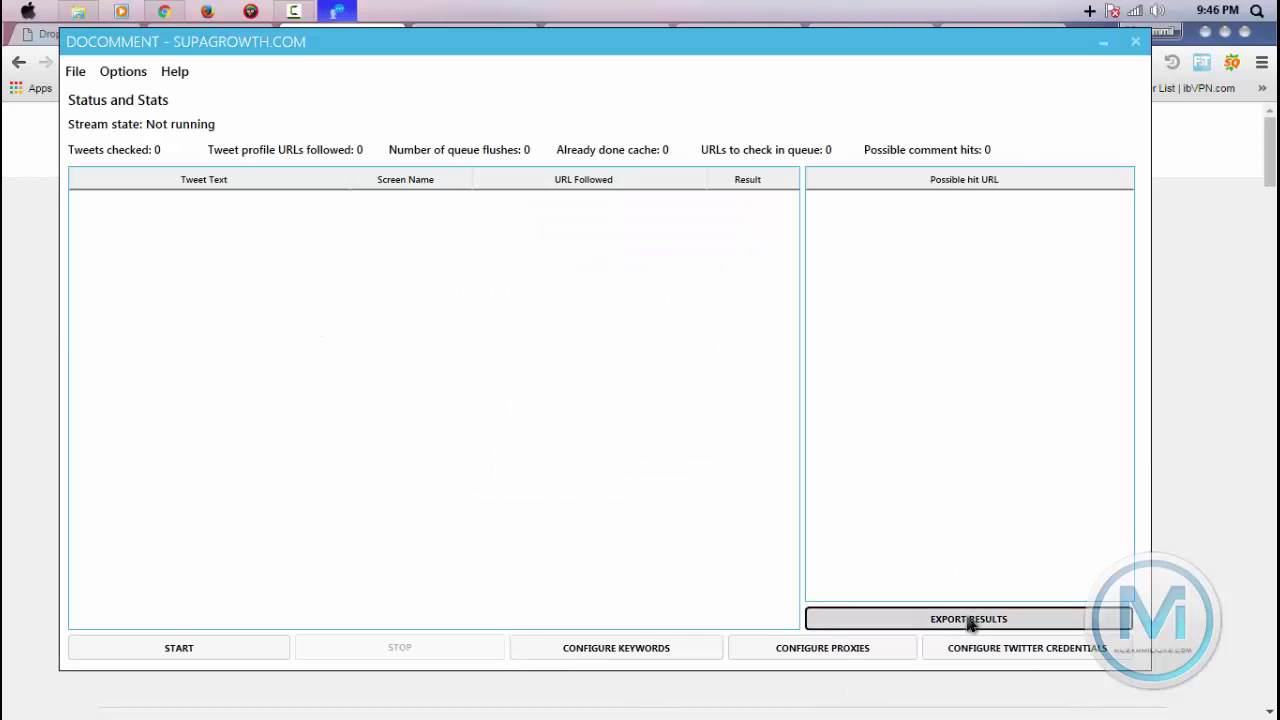
pyautogui.click(1136, 41)
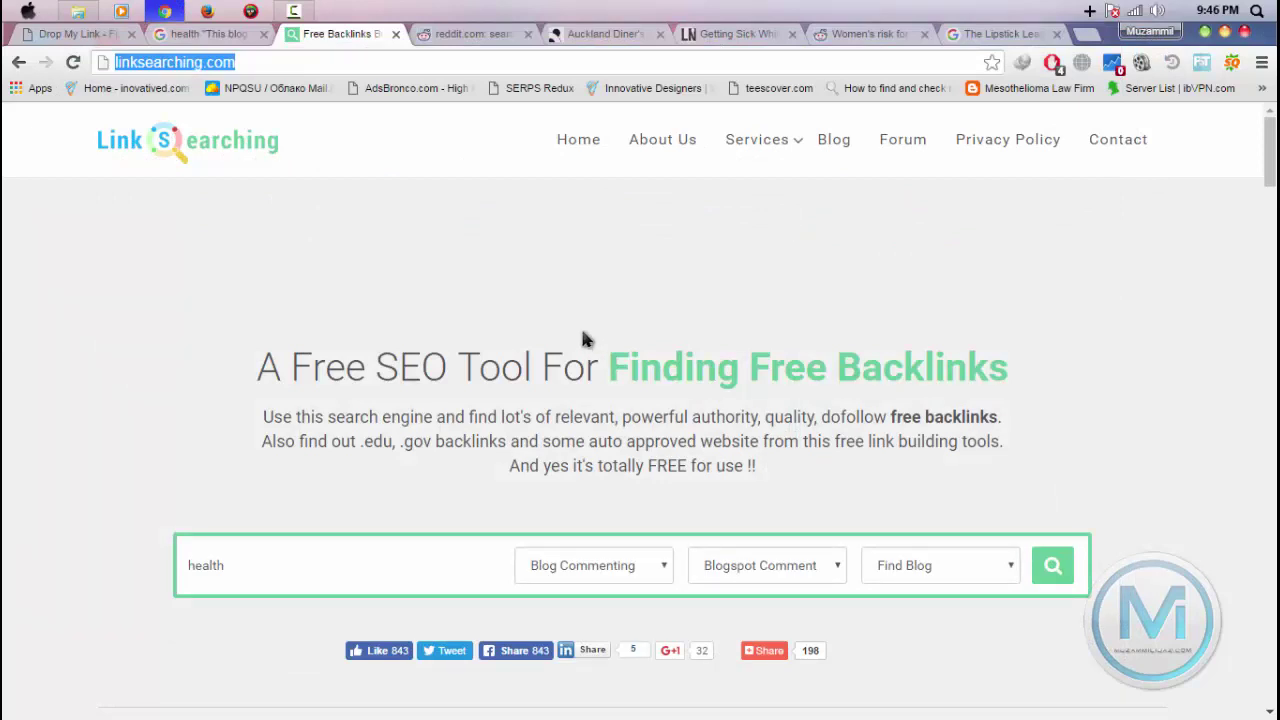
# Look over the health search form and the How To Use This Tool video on the LinkSearching page.
pyautogui.scroll(-2, 540, 330)
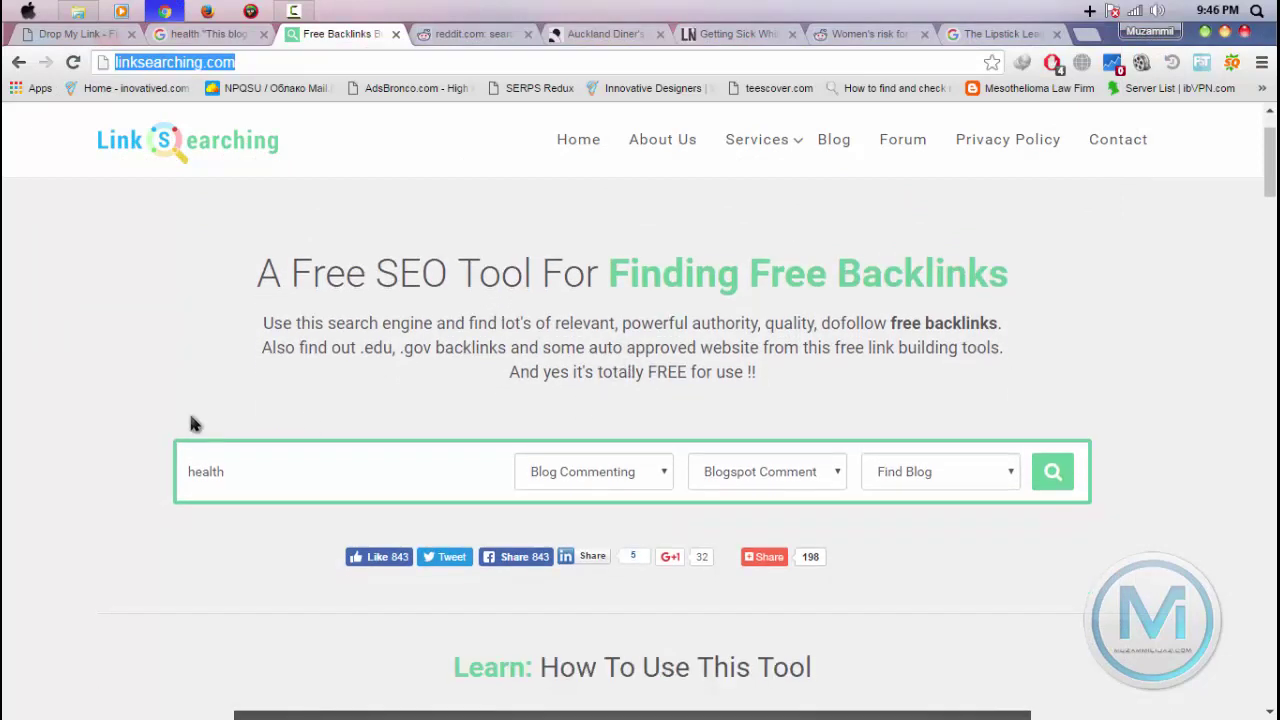
pyautogui.click(224, 471)
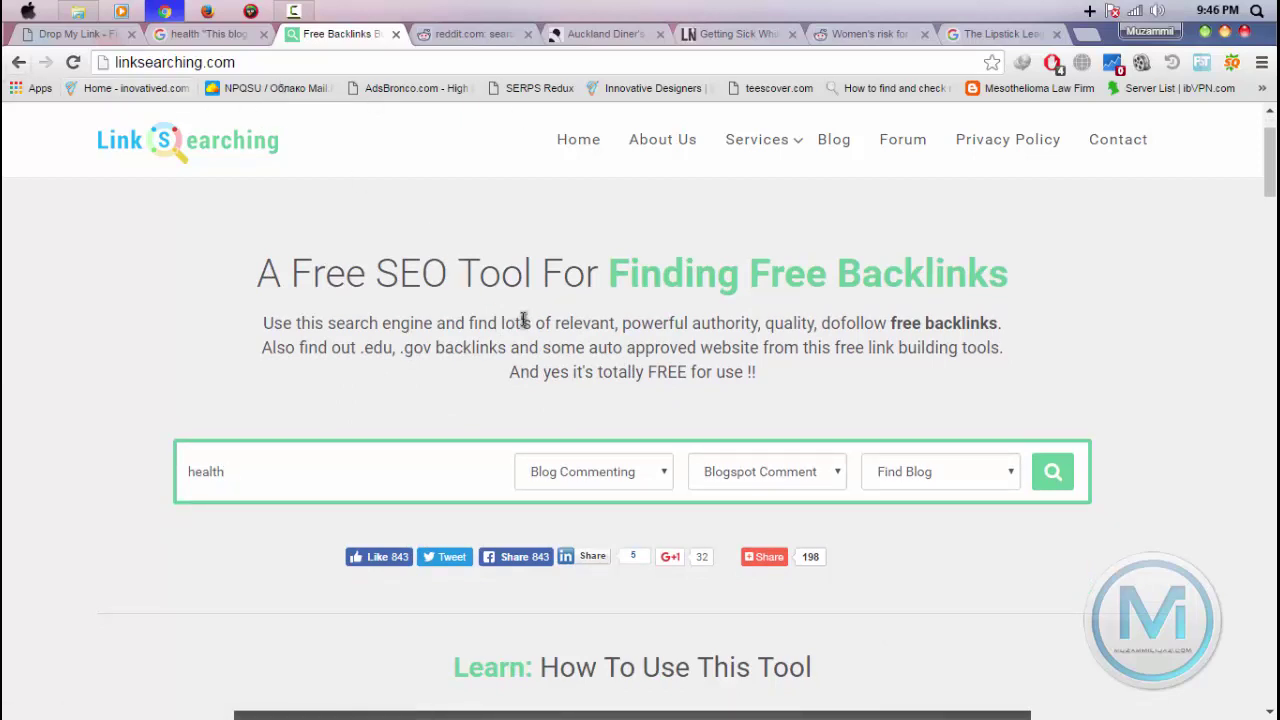
pyautogui.scroll(-6, 523, 319)
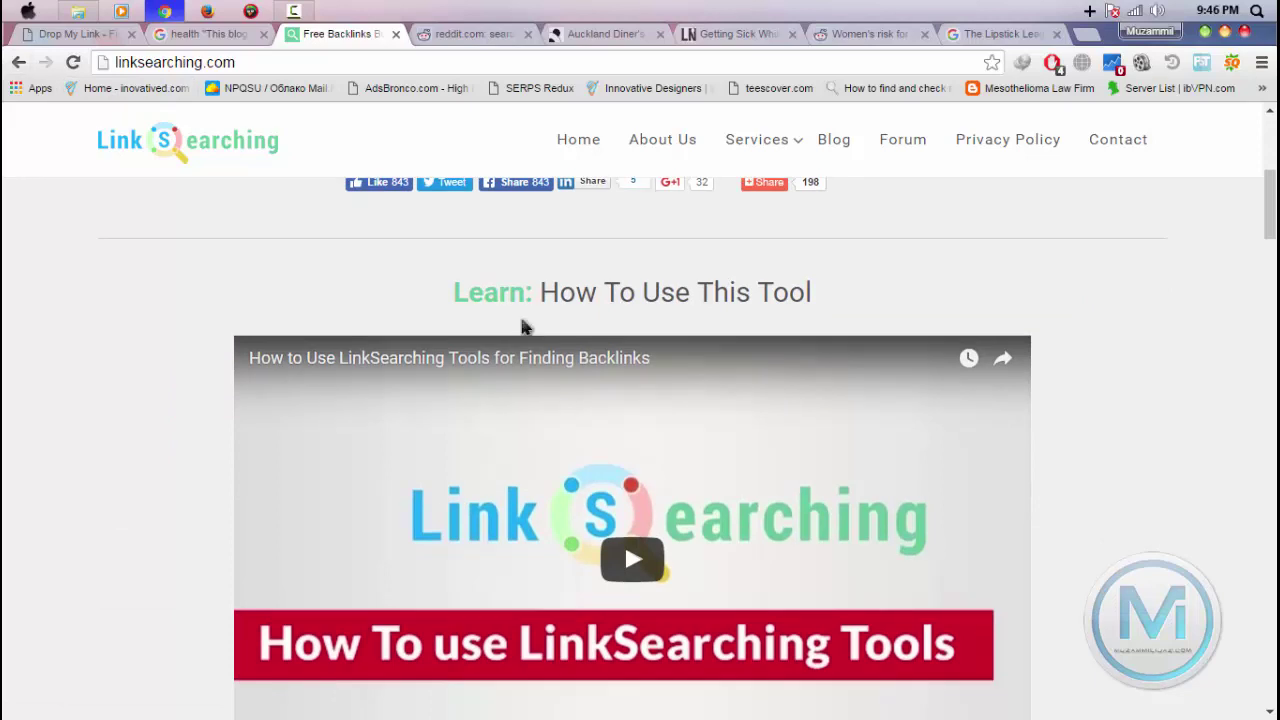
pyautogui.scroll(-2, 523, 322)
pyautogui.scroll(9, 523, 325)
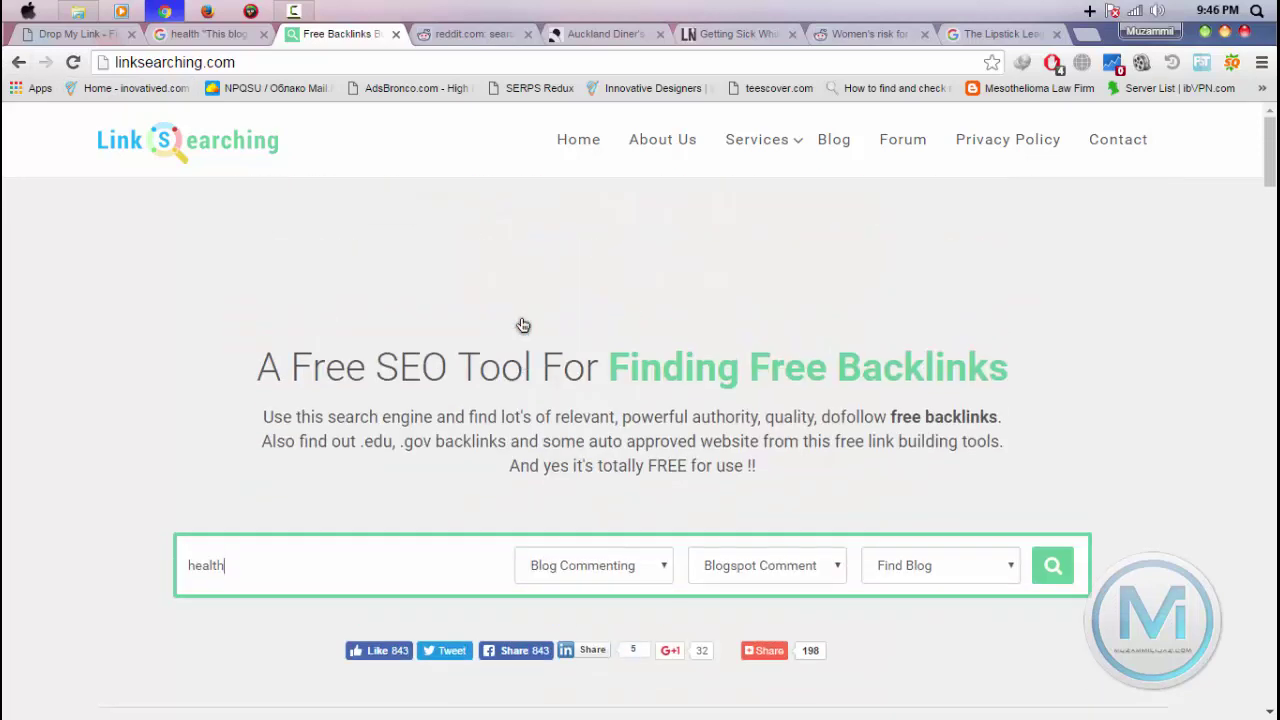